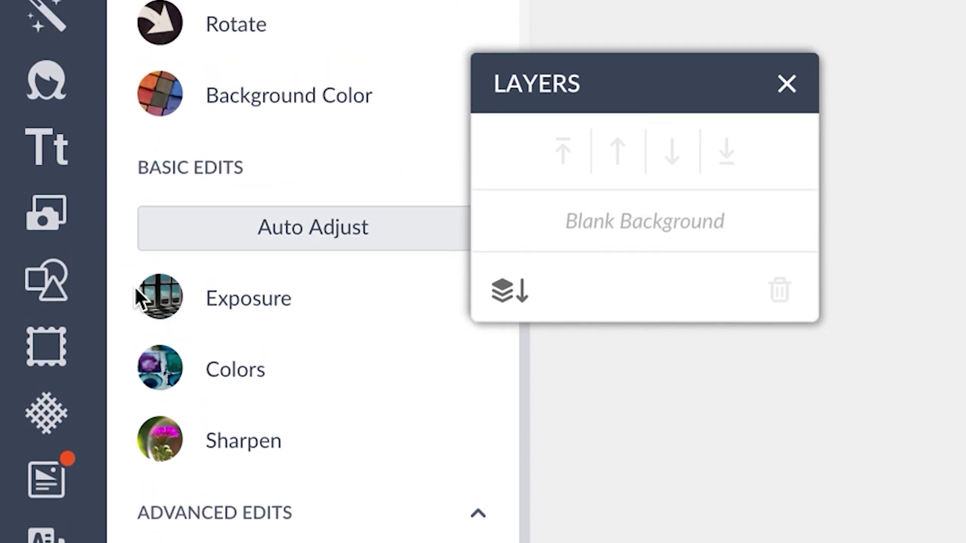
Start adding a graphic from the computer and open the CLIPART folder inside Design Elements
left_click(44, 276)
left_click(295, 27)
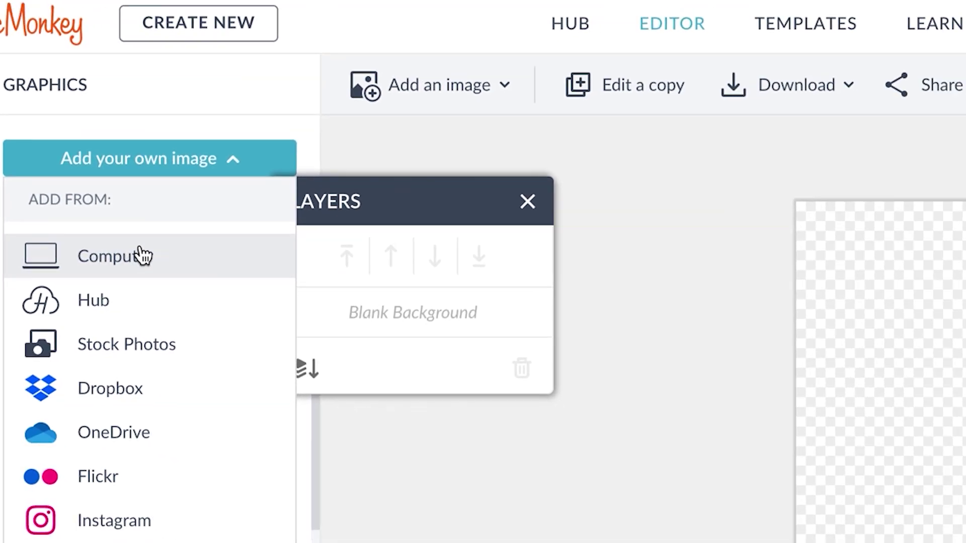
left_click(300, 255)
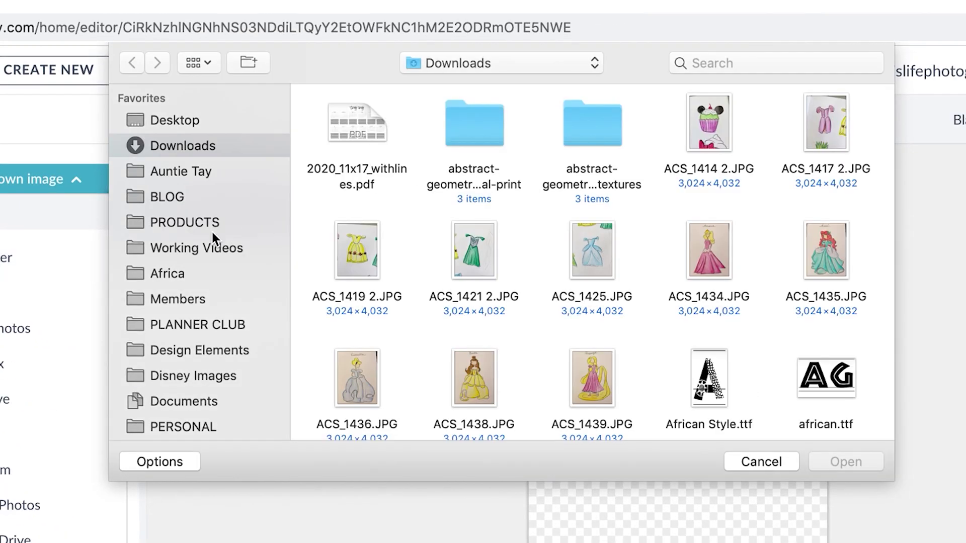
scroll(167, 292, "down", 2)
left_click(171, 292)
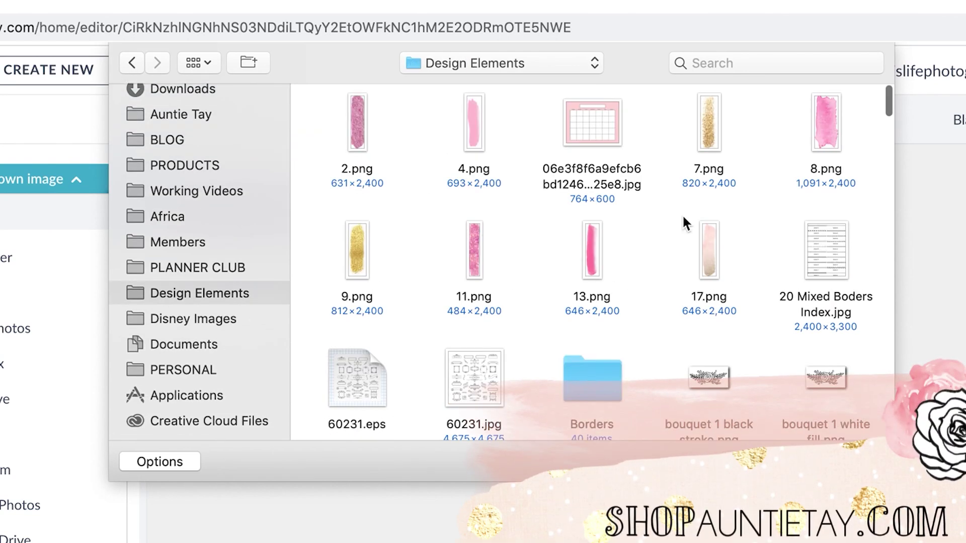
scroll(658, 294, "down", 12)
scroll(658, 293, "down", 3)
scroll(658, 293, "up", 3)
left_click(816, 148)
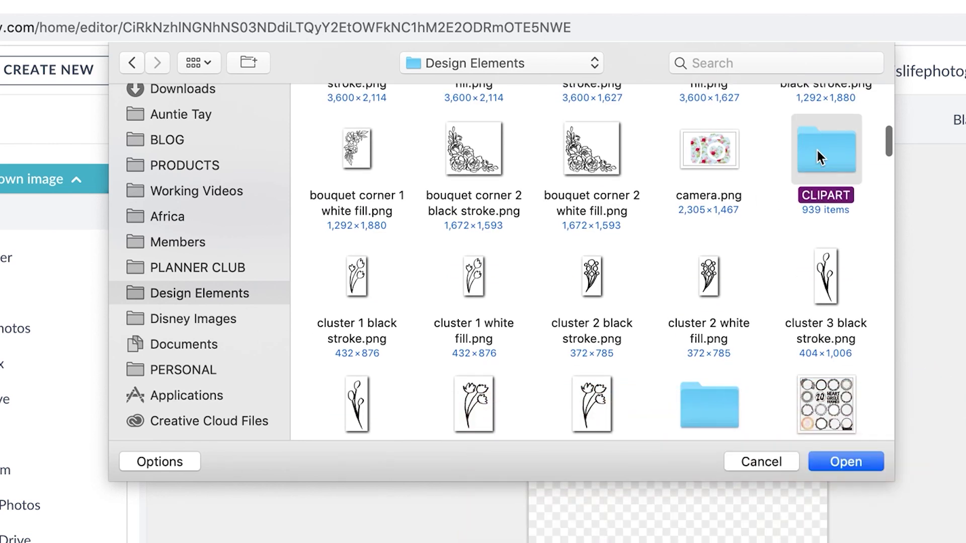
double_click(816, 148)
Insert Softball.png from the CLIPART folder and scale it down, centred on the canvas
scroll(586, 265, "down", 5)
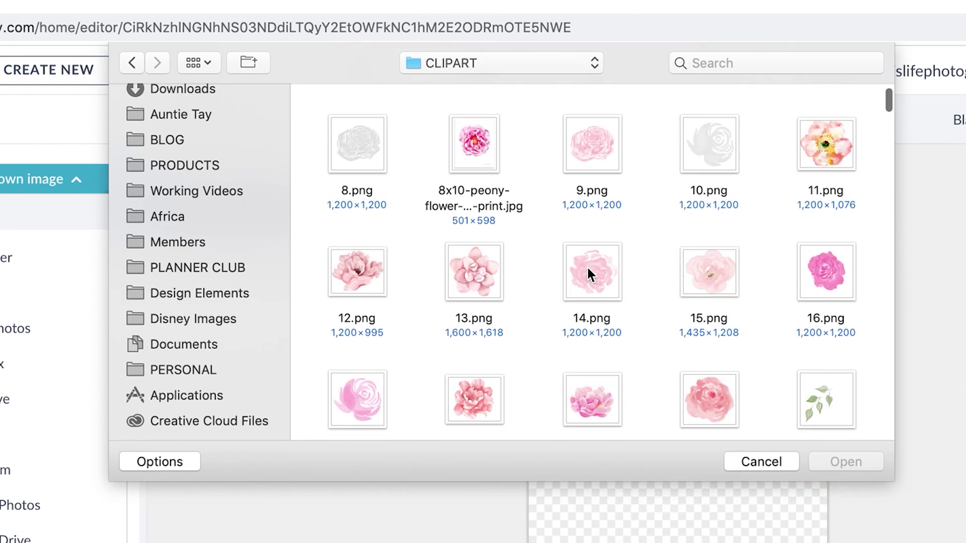
scroll(584, 277, "down", 20)
scroll(574, 302, "down", 15)
scroll(576, 306, "down", 10)
scroll(567, 311, "down", 9)
scroll(567, 312, "down", 11)
scroll(568, 312, "down", 8)
scroll(567, 306, "down", 13)
scroll(567, 310, "down", 19)
scroll(566, 309, "down", 20)
scroll(567, 306, "down", 13)
scroll(567, 307, "down", 17)
scroll(567, 307, "down", 13)
scroll(568, 307, "down", 17)
scroll(568, 306, "down", 17)
scroll(568, 308, "down", 17)
scroll(566, 301, "down", 17)
scroll(568, 305, "down", 18)
scroll(567, 301, "down", 20)
scroll(566, 301, "down", 20)
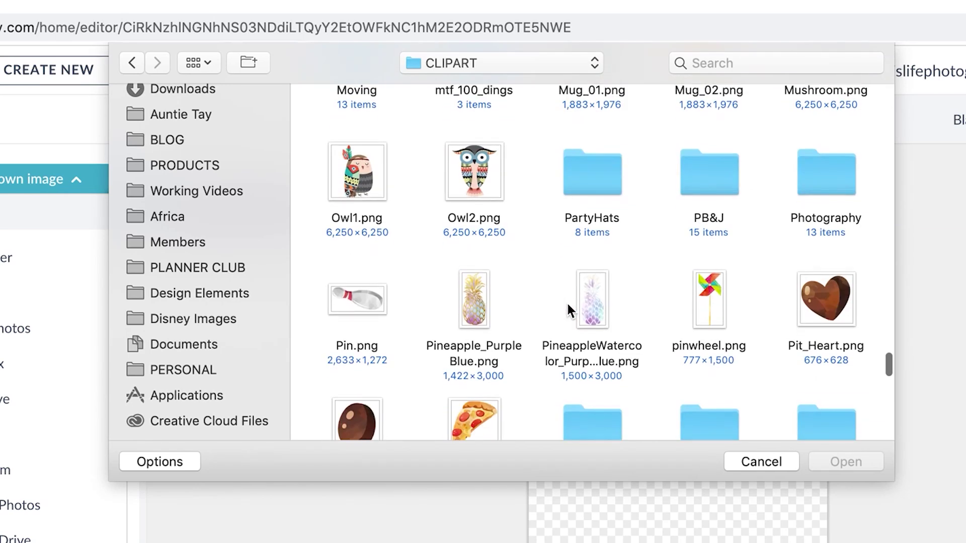
scroll(567, 301, "down", 12)
scroll(566, 301, "up", 9)
scroll(567, 301, "down", 15)
left_click(481, 266)
left_click(846, 461)
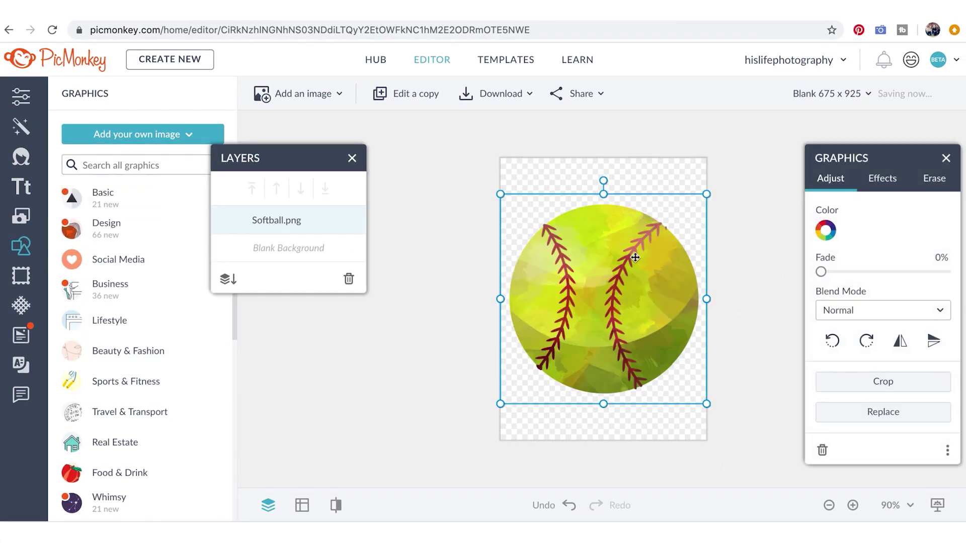
left_click_drag(707, 194, 635, 270)
left_click_drag(575, 321, 600, 299)
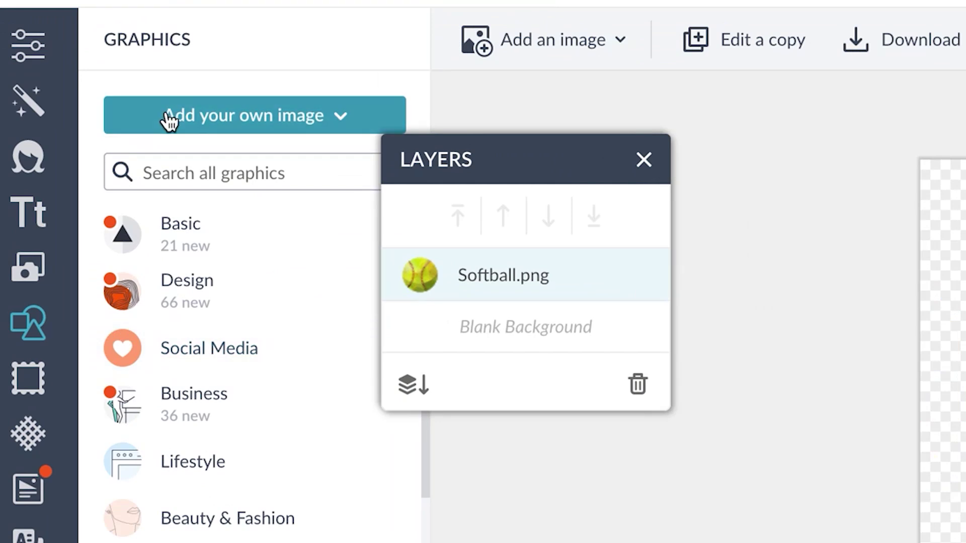
Start adding another image from the computer and open the Make your own Mickey Ears folder in the Desktop's CLIPART folder
left_click(129, 136)
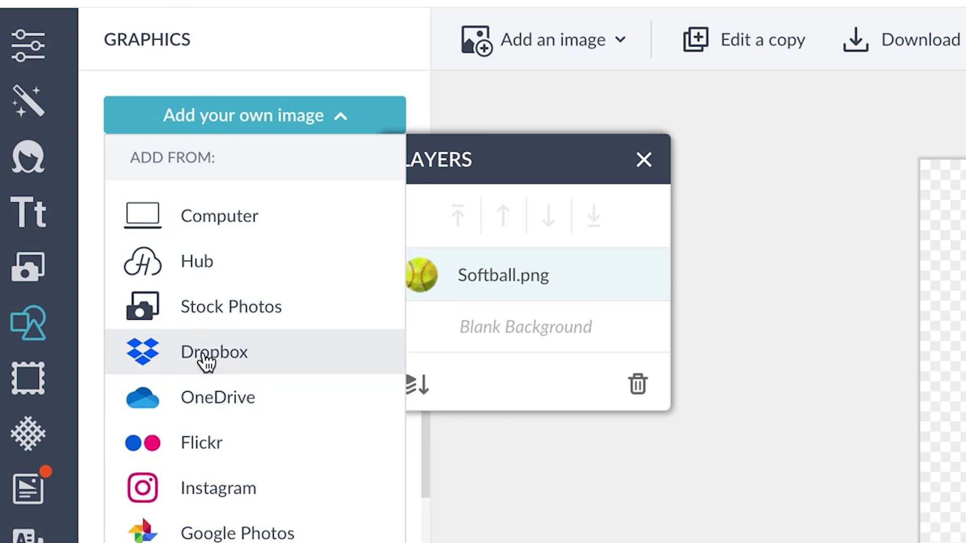
left_click(195, 237)
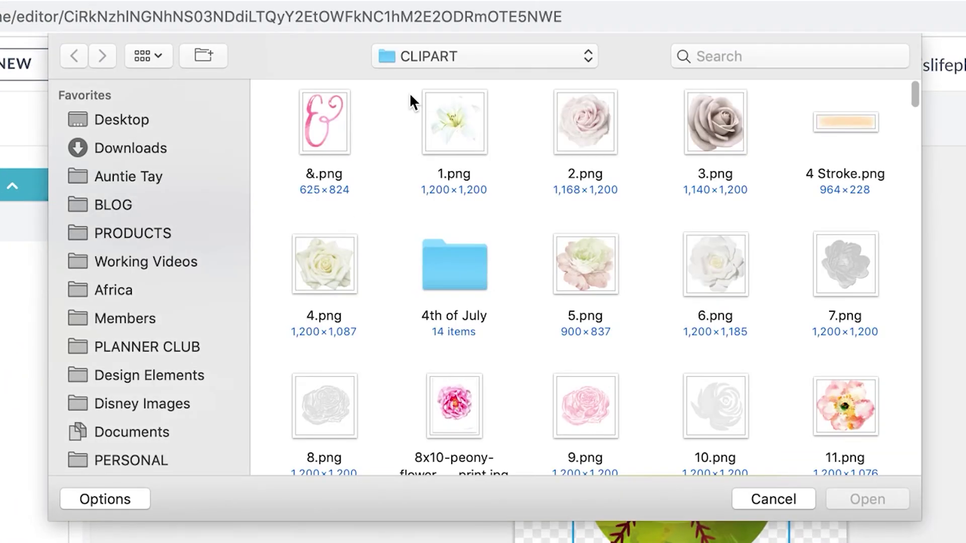
left_click(122, 118)
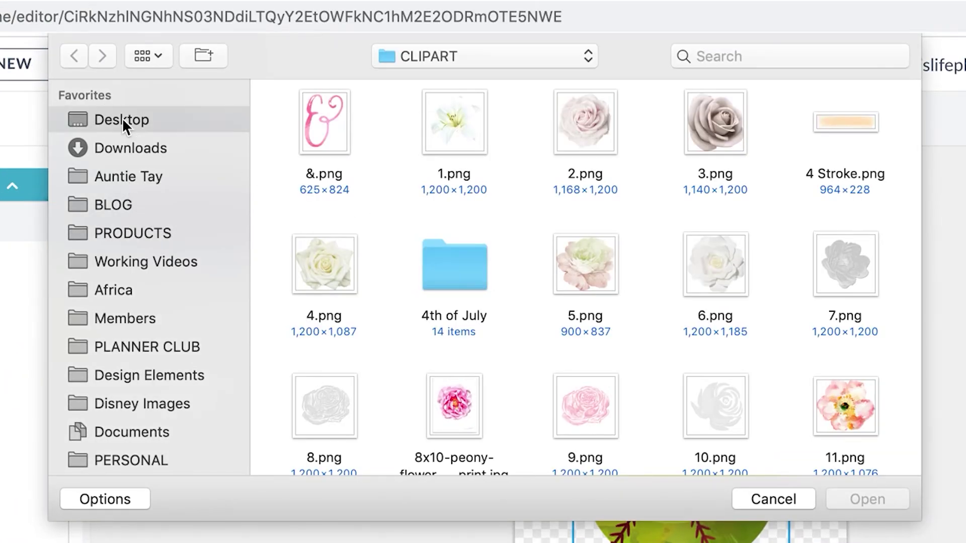
scroll(487, 290, "down", 15)
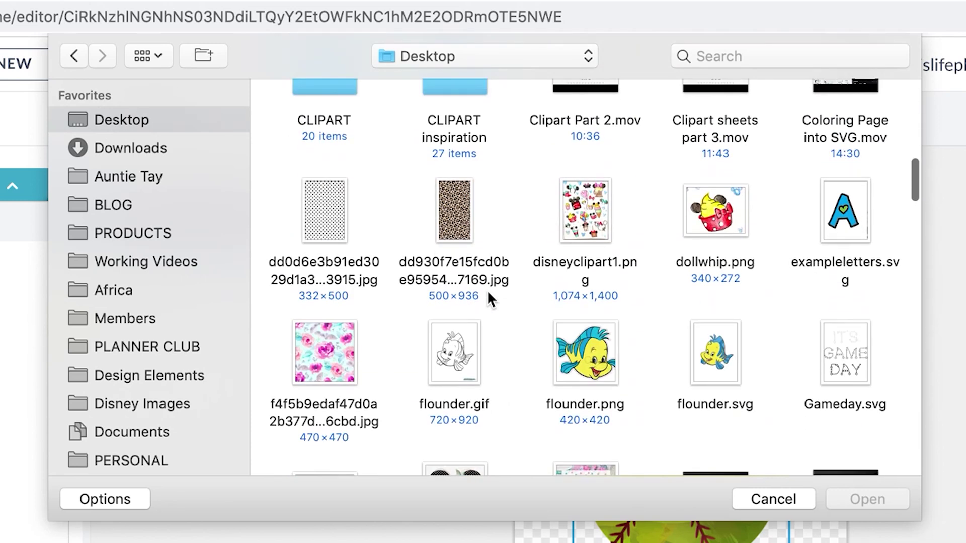
scroll(487, 290, "up", 2)
left_click(313, 92)
double_click(313, 92)
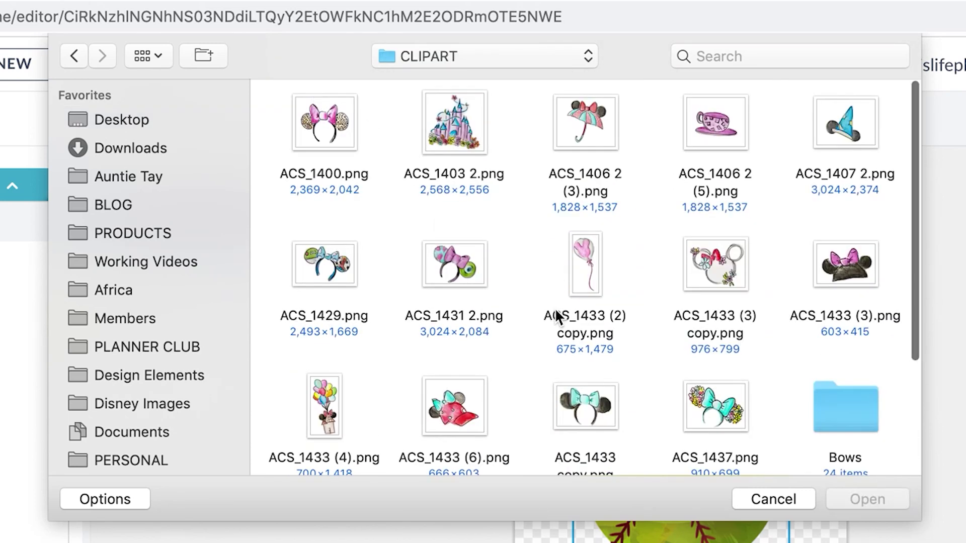
scroll(555, 311, "down", 5)
left_click(448, 384)
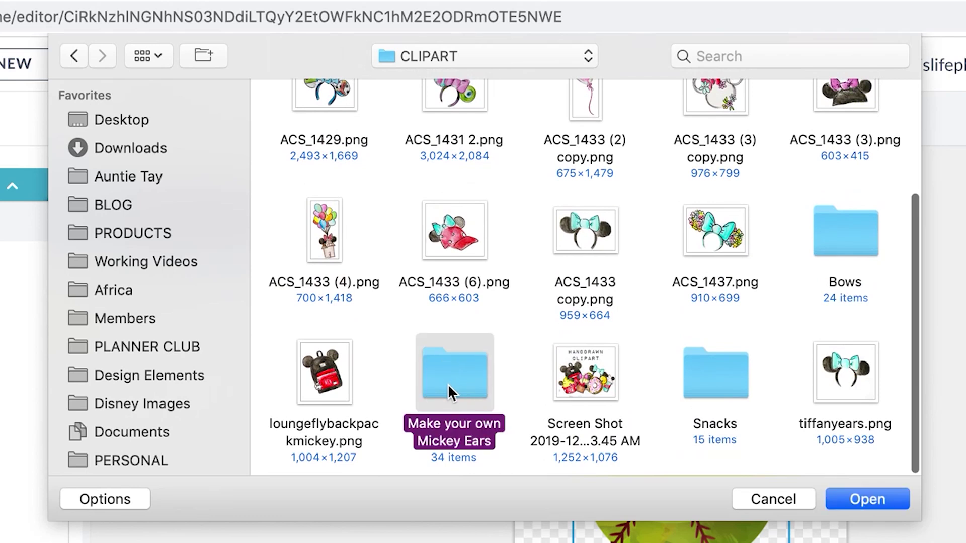
double_click(448, 385)
Insert the black ear image ACS_1406 2 (12).png from the Make your own Mickey Ears folder
scroll(329, 336, "down", 3)
scroll(330, 340, "down", 3)
scroll(595, 191, "up", 3)
left_click(609, 190)
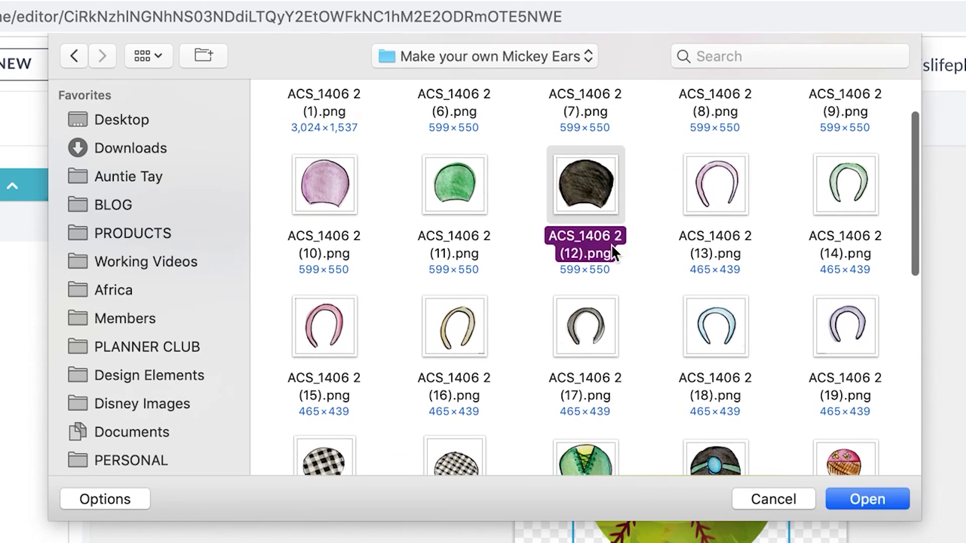
scroll(670, 371, "down", 8)
scroll(670, 327, "down", 2)
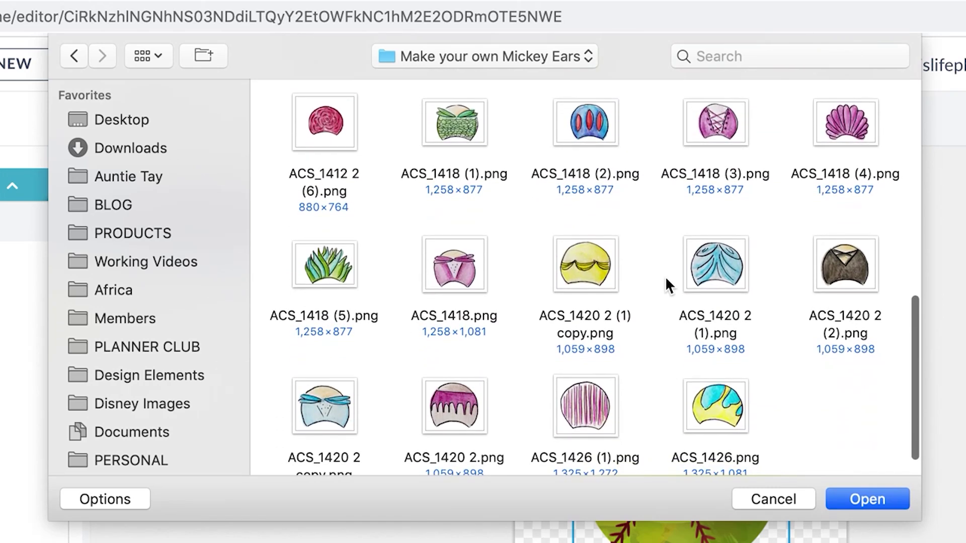
scroll(702, 262, "down", 3)
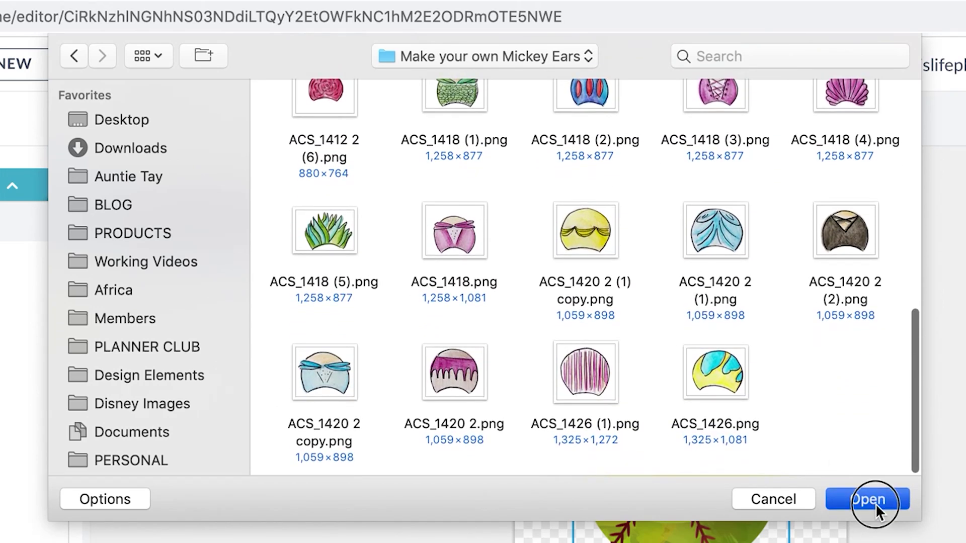
left_click(875, 502)
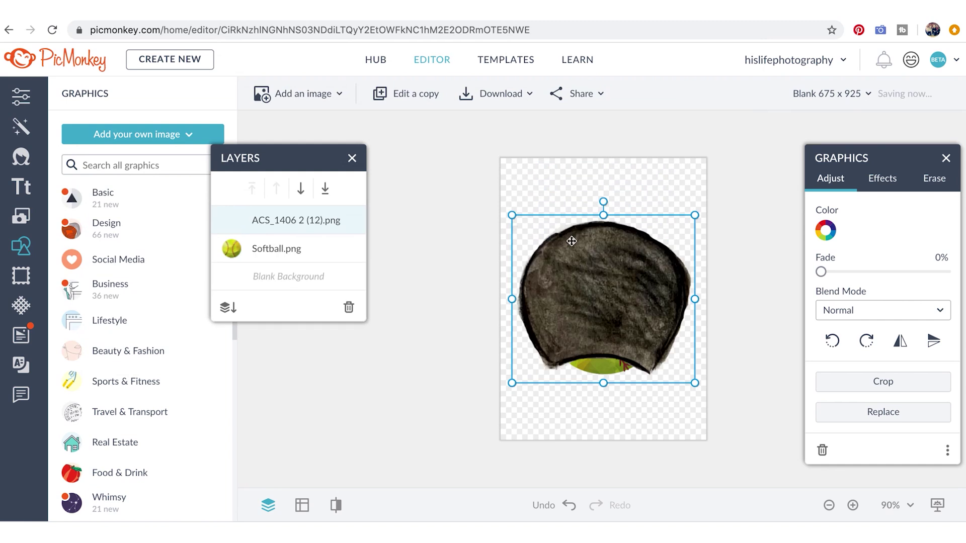
Shrink the black ear, tilt it clockwise and fit it against the softball's upper-right edge
left_click_drag(576, 241, 576, 187)
left_click_drag(694, 138, 643, 234)
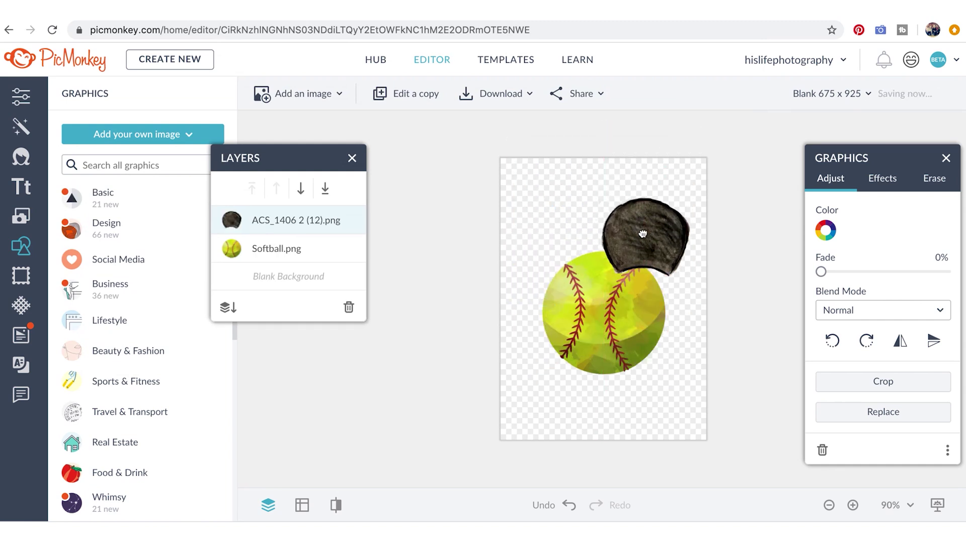
left_click_drag(653, 180, 653, 215)
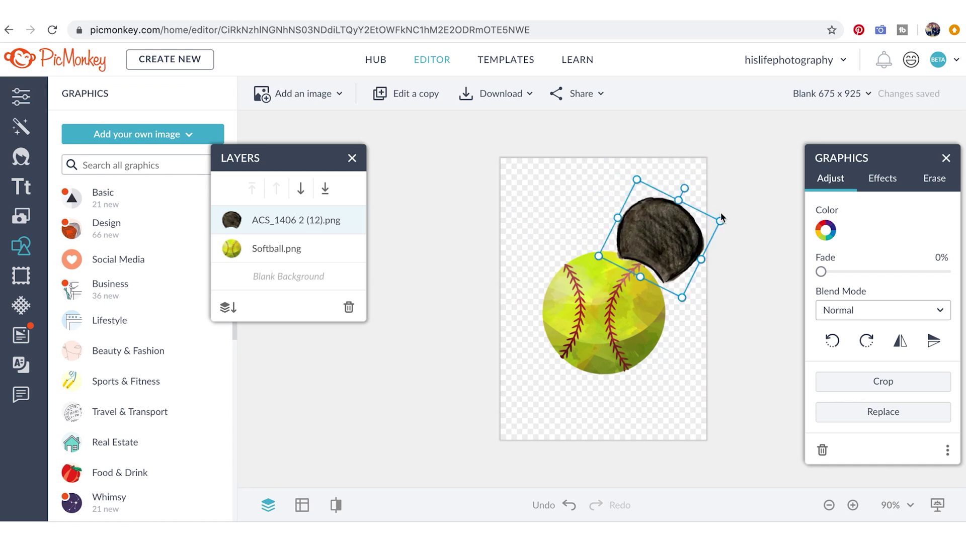
left_click_drag(720, 217, 661, 222)
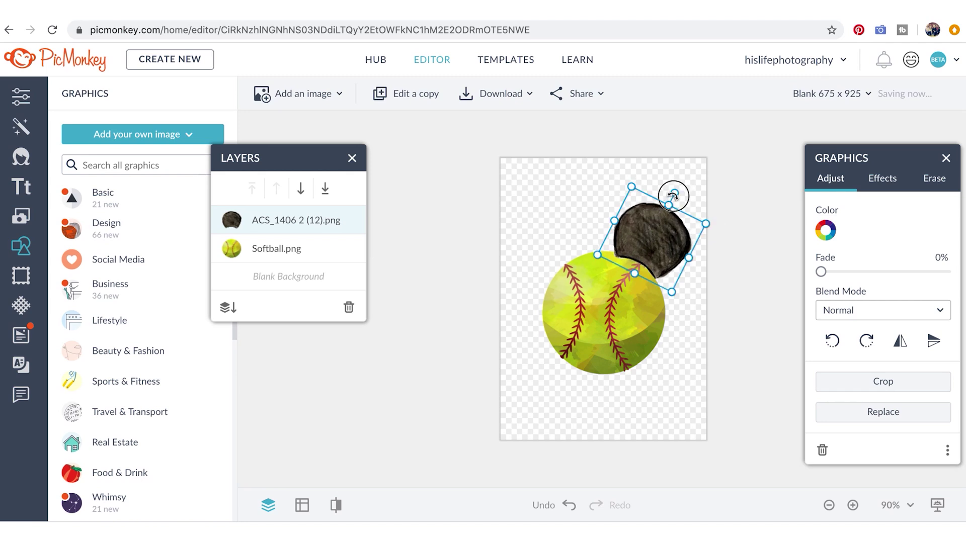
left_click_drag(644, 226, 646, 227)
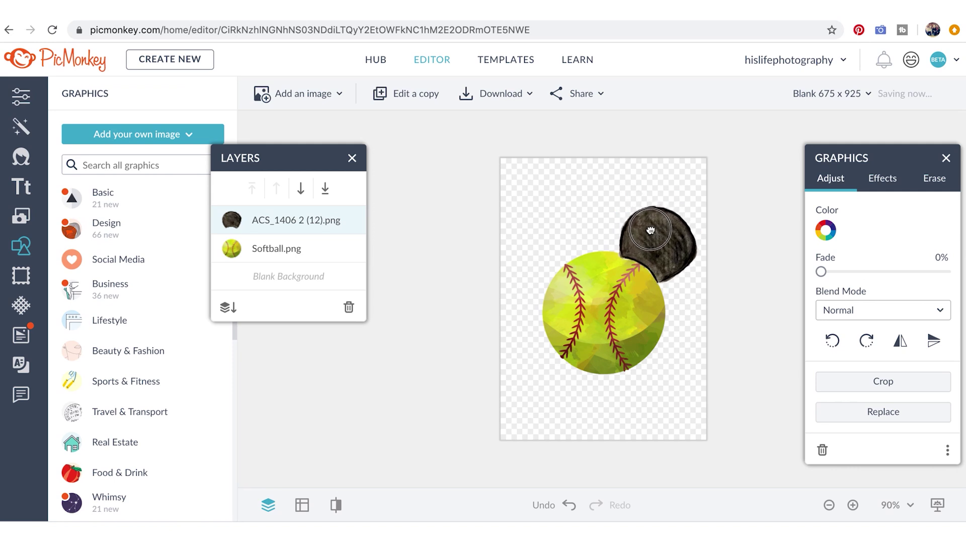
Duplicate the black ear and place the copy, tilted the opposite way, against the softball's upper-left edge
key("super+c")
key("super+v")
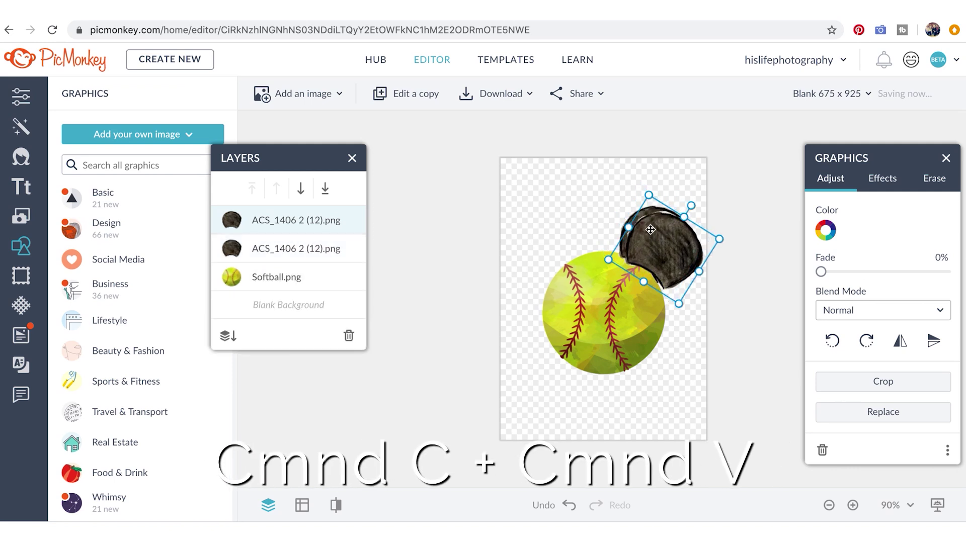
left_click_drag(680, 246, 573, 236)
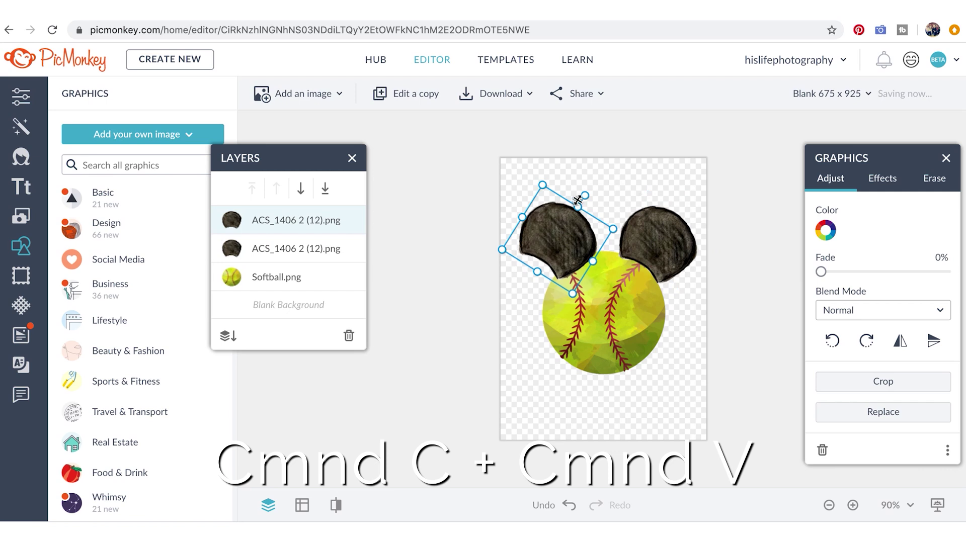
left_click_drag(583, 197, 552, 225)
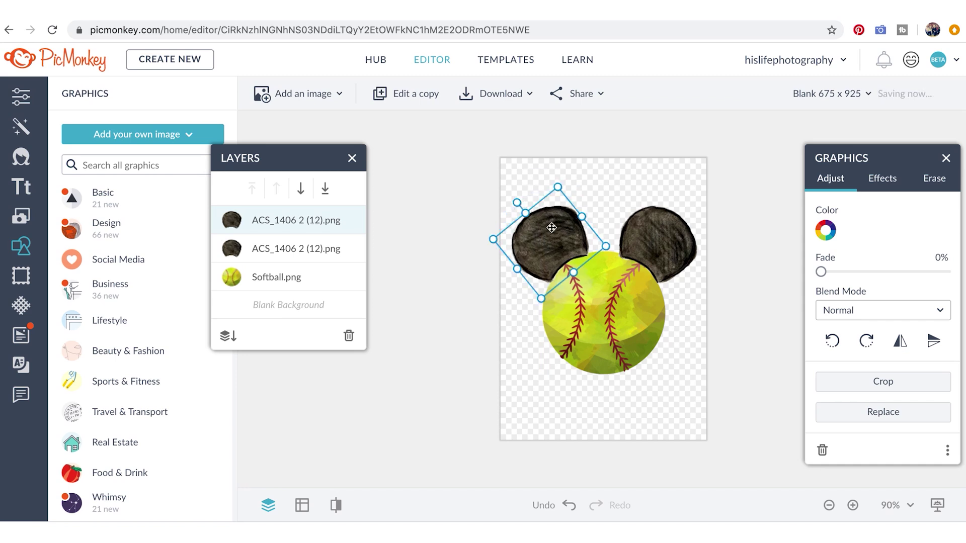
left_click_drag(550, 232, 546, 232)
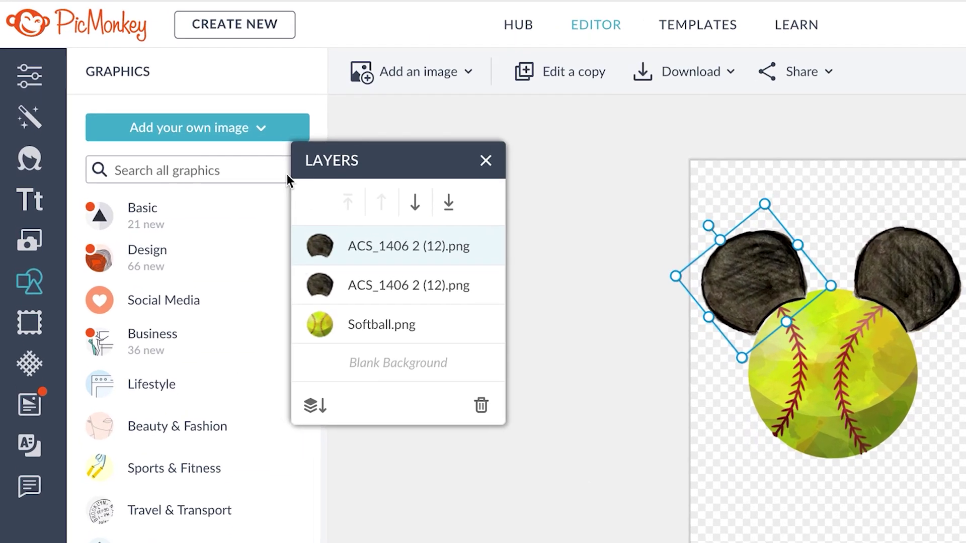
Start adding another image from the computer and open the Bows folder inside the parent CLIPART folder
left_click(141, 135)
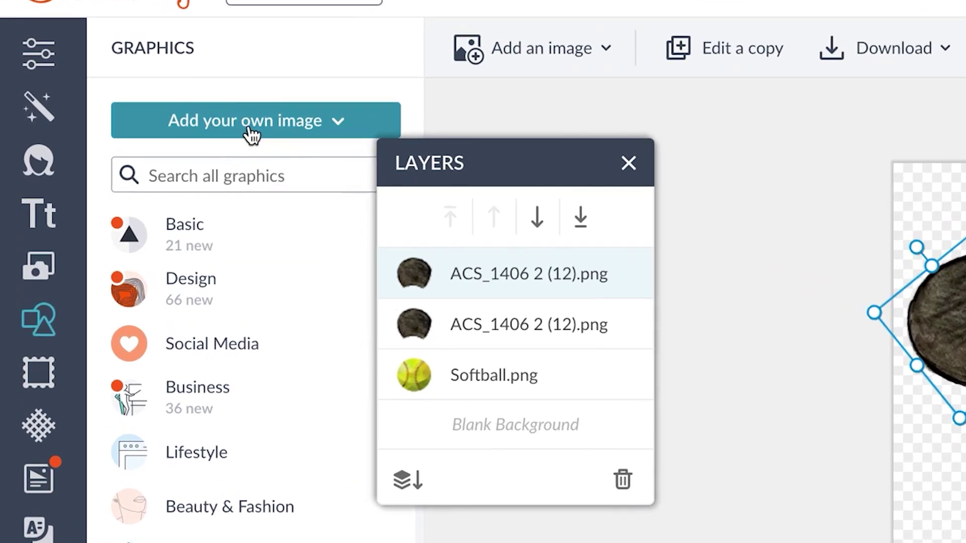
left_click(295, 232)
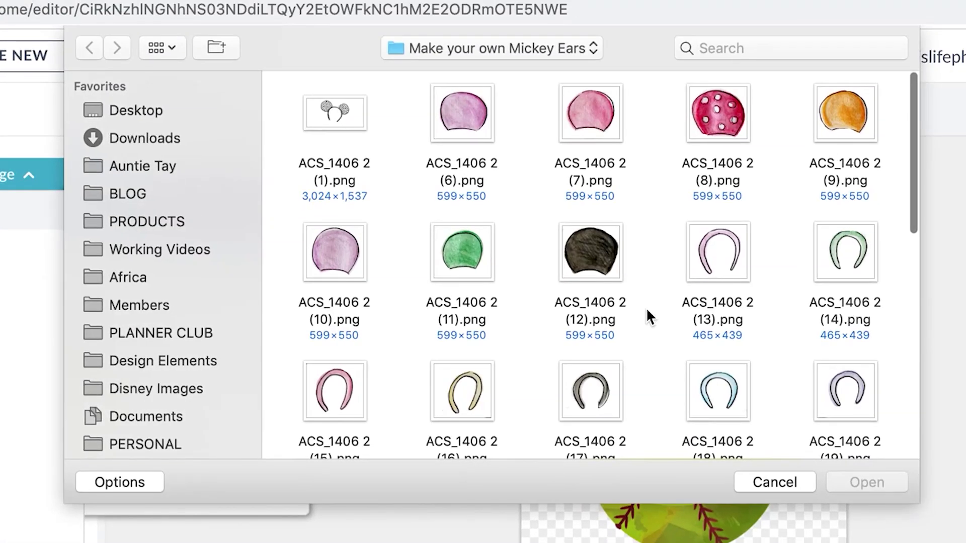
scroll(527, 257, "down", 12)
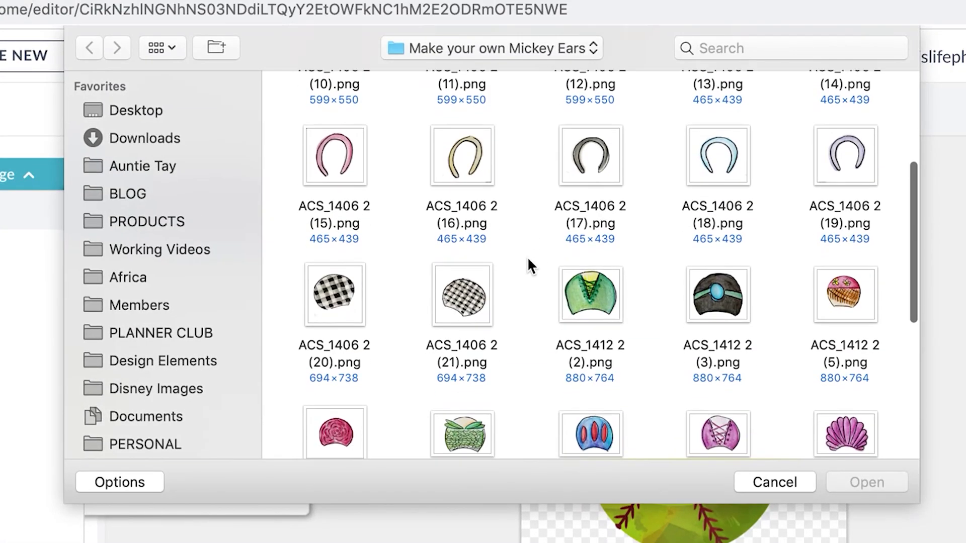
scroll(524, 339, "up", 15)
left_click(417, 48)
left_click(425, 71)
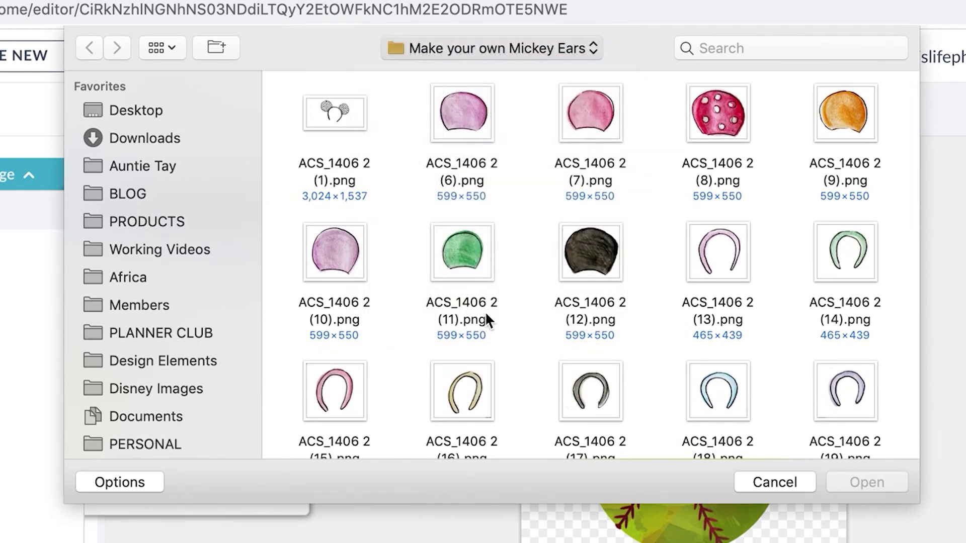
scroll(485, 312, "down", 3)
scroll(579, 286, "down", 3)
double_click(849, 239)
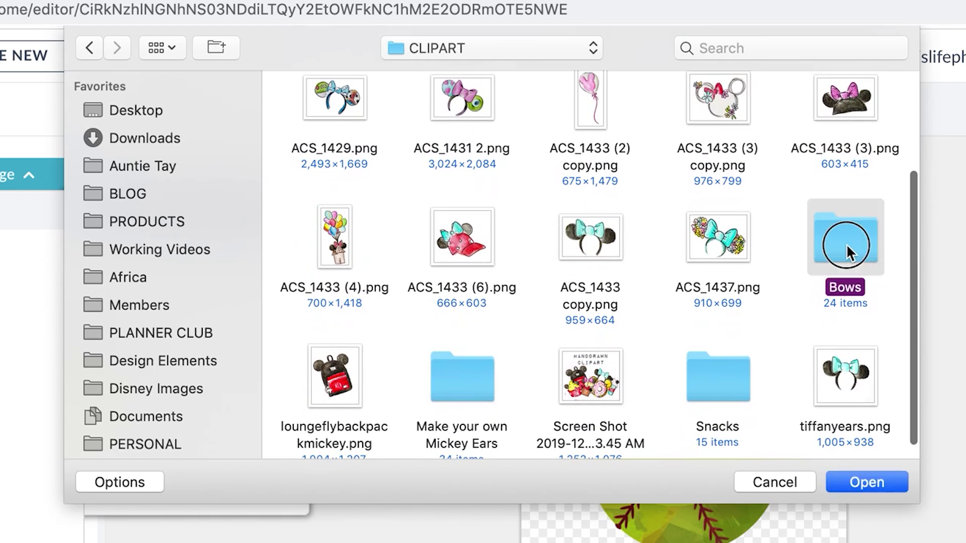
Insert the leopard-print bow ACS_1404 2 copy.png and scale it down, centred between the ears atop the softball
scroll(506, 300, "down", 10)
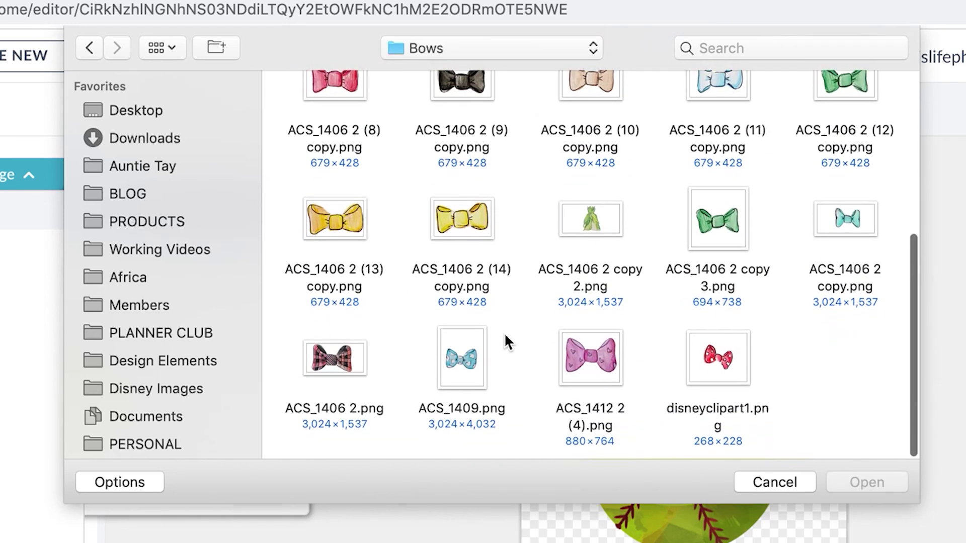
scroll(504, 333, "up", 10)
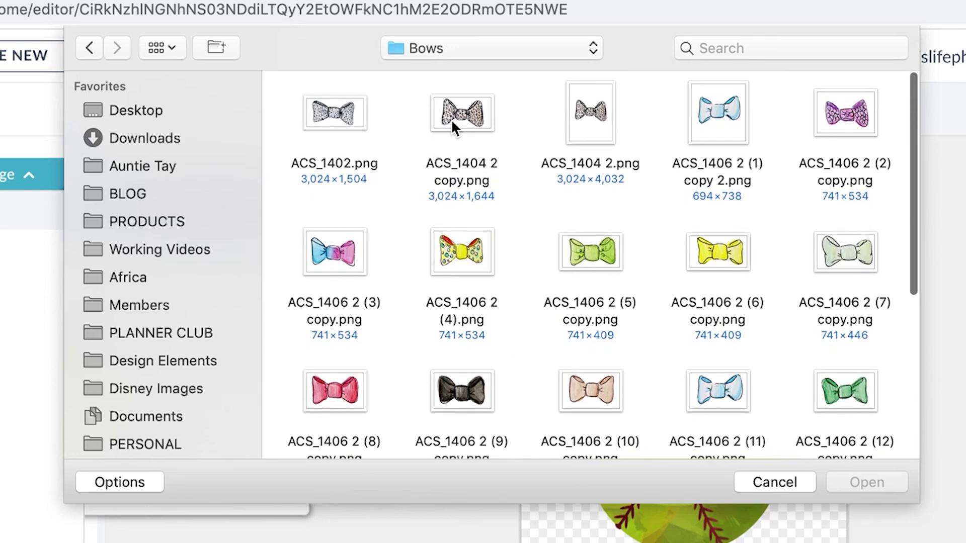
left_click(452, 124)
left_click(872, 478)
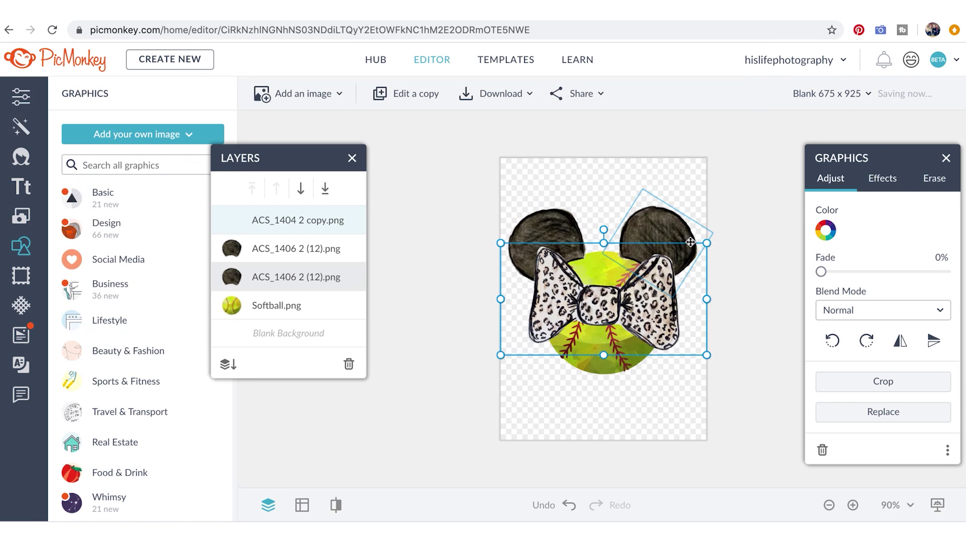
left_click_drag(707, 192, 638, 191)
left_click_drag(578, 271, 591, 272)
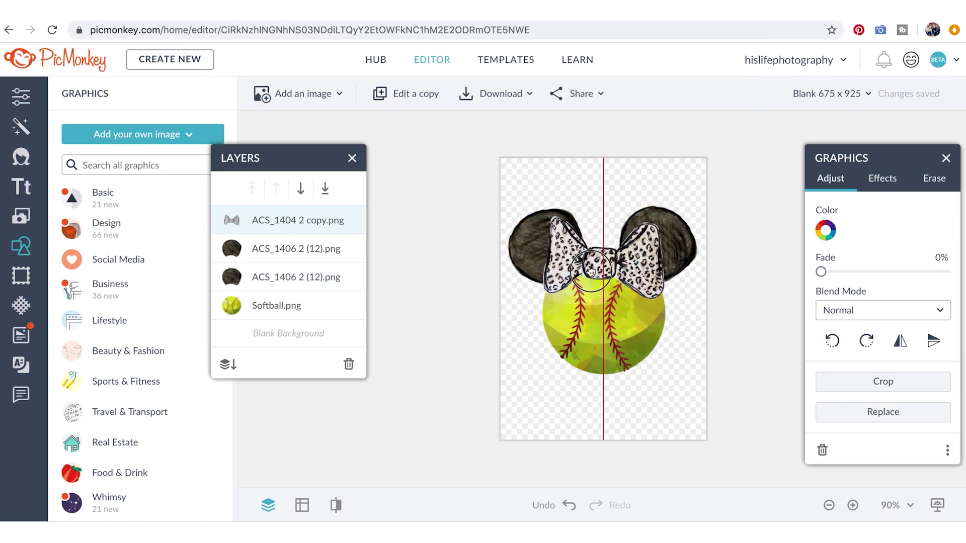
Download the finished Mickey-ears softball design as a PNG file
left_click(502, 92)
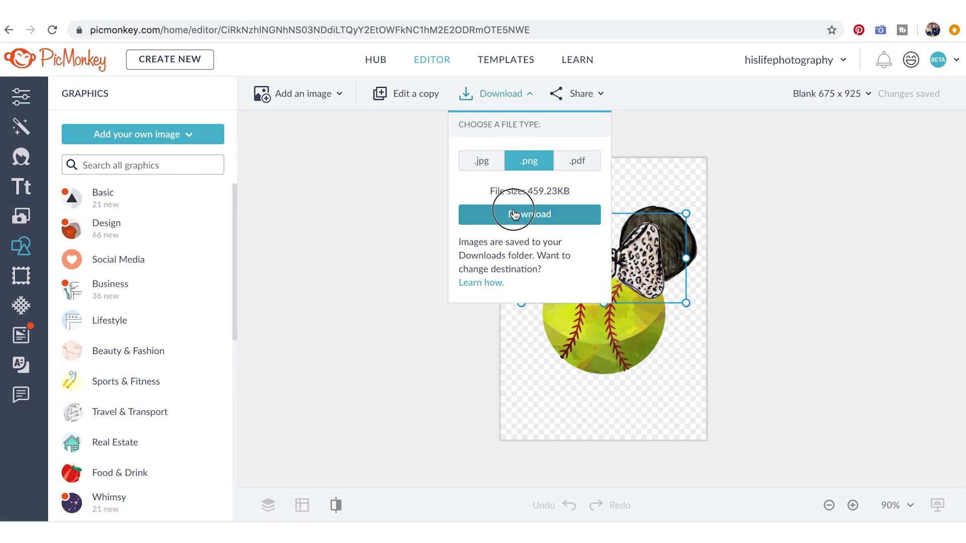
left_click(514, 214)
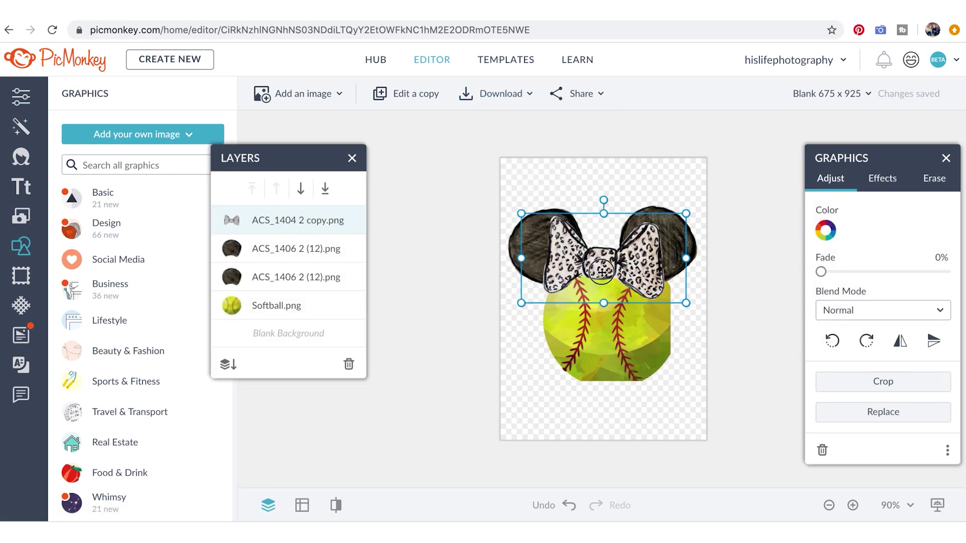
Tilt the leopard-print bow counterclockwise and shift it slightly left between the two black ears
left_click_drag(602, 272, 585, 273)
left_click_drag(587, 206, 566, 204)
left_click_drag(575, 256, 580, 256)
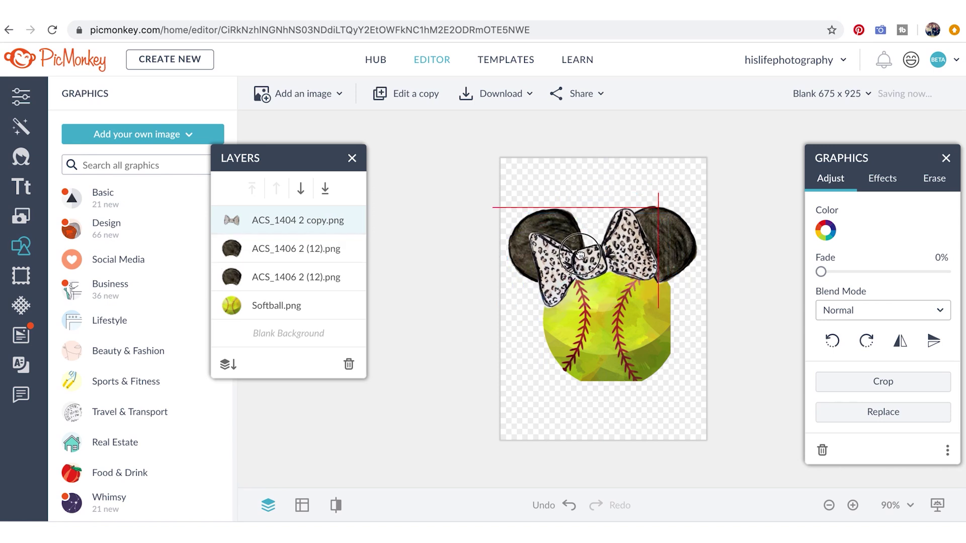
Download the tilted-bow version of the design as a PNG and close the preview of the saved image
left_click(677, 341)
left_click(671, 338)
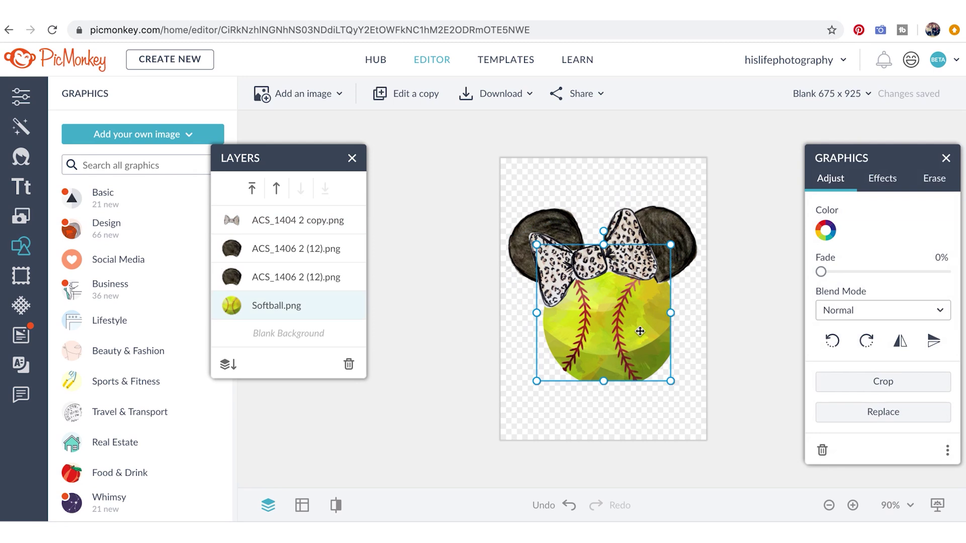
left_click(490, 95)
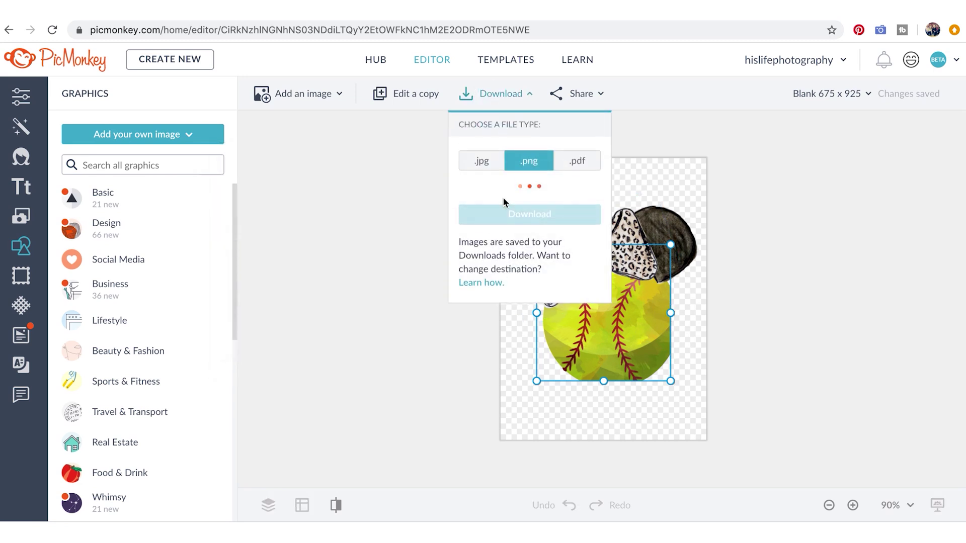
left_click(503, 214)
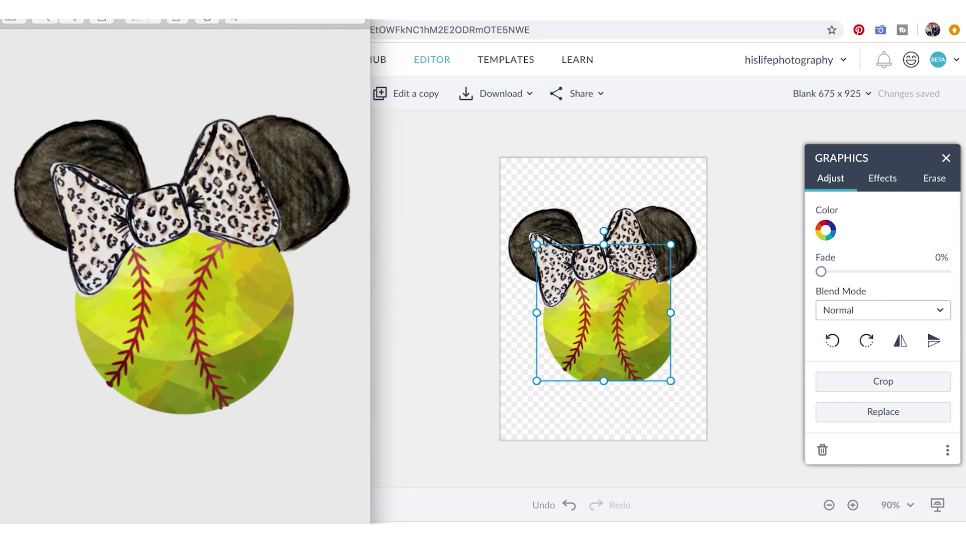
key("super+w")
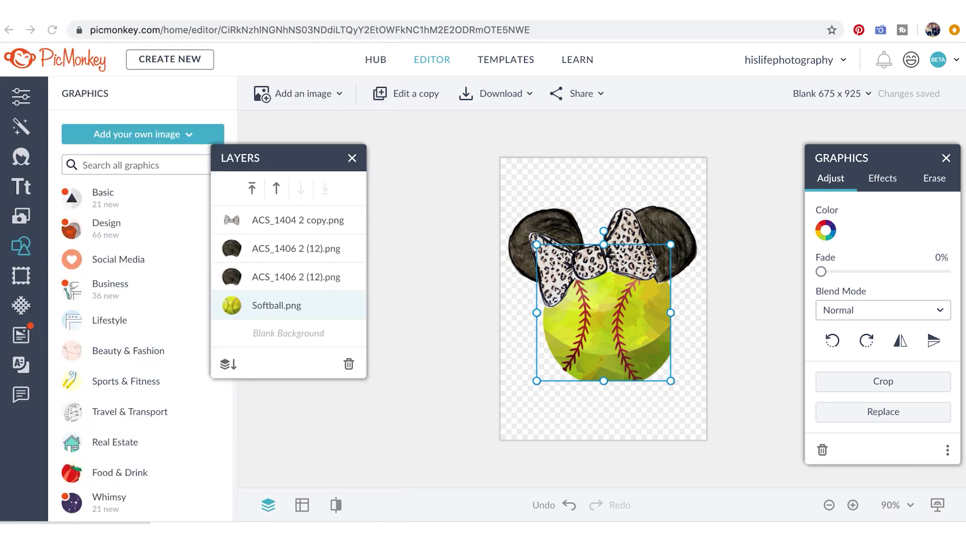
Delete both black ears and the leopard-print bow from around the softball
left_click(543, 223)
key("Delete")
left_click(682, 234)
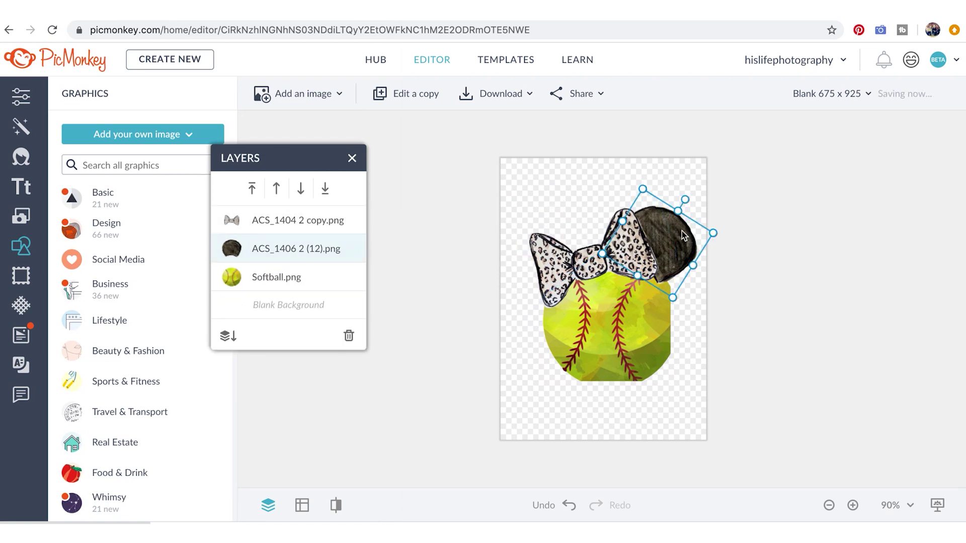
key("Delete")
left_click(633, 242)
key("Delete")
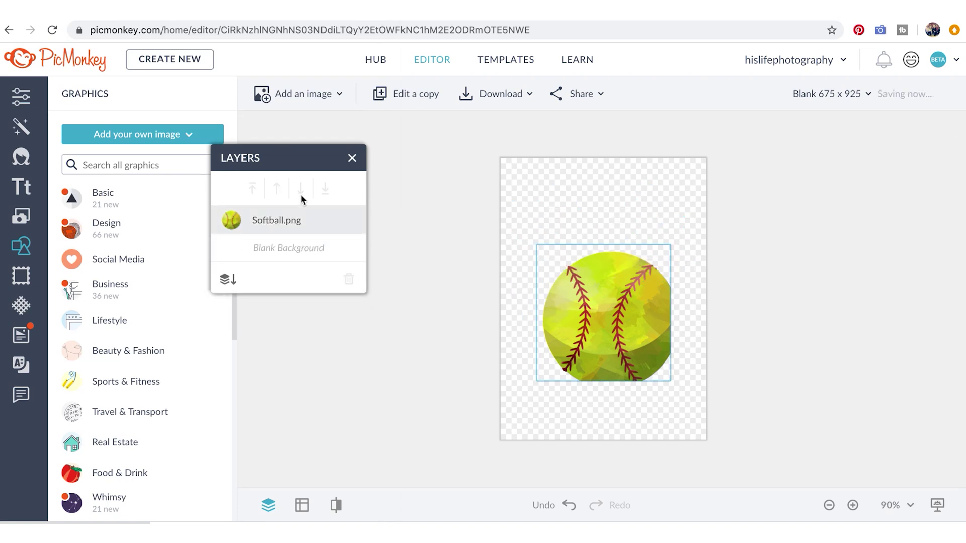
Fit the tilted leopard-print bow atop the earless softball, a little further left, and download this version
left_click_drag(589, 263, 580, 262)
left_click_drag(566, 202, 560, 203)
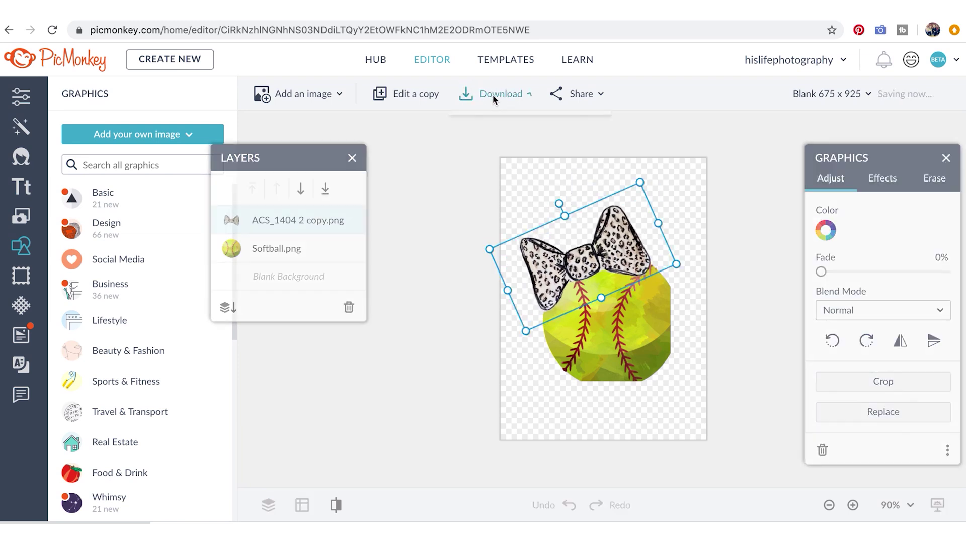
left_click(492, 94)
left_click(493, 215)
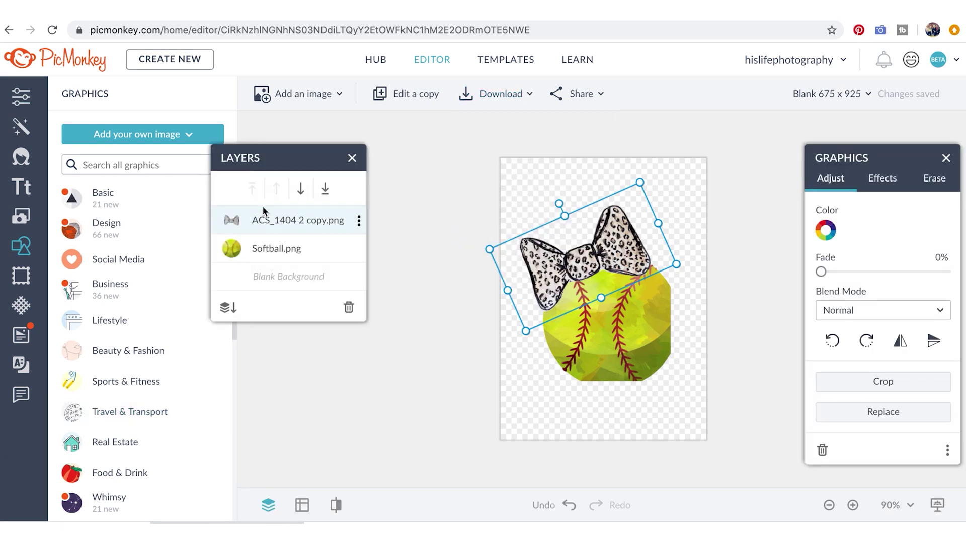
Delete the leopard-print bow and download the softball on its own
left_click_drag(599, 271, 600, 271)
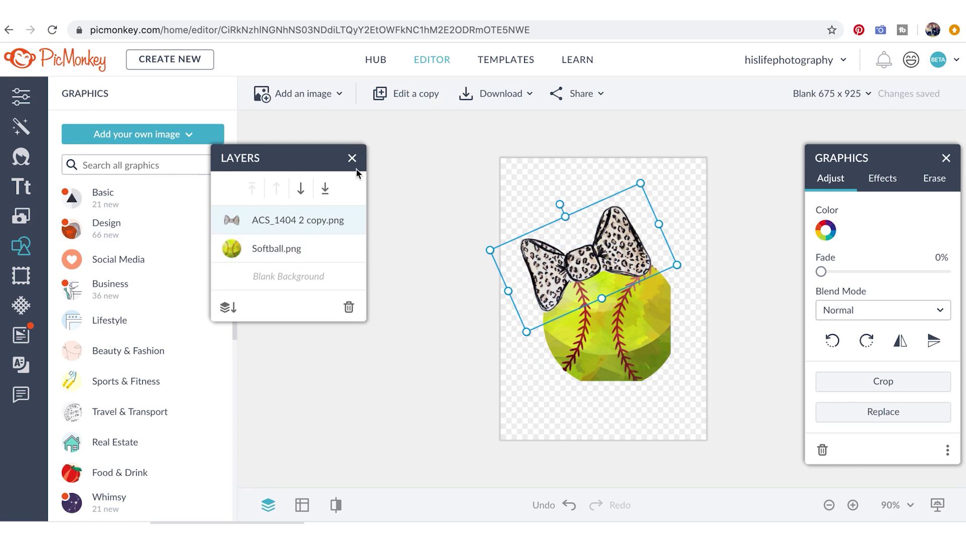
left_click_drag(584, 268, 579, 268)
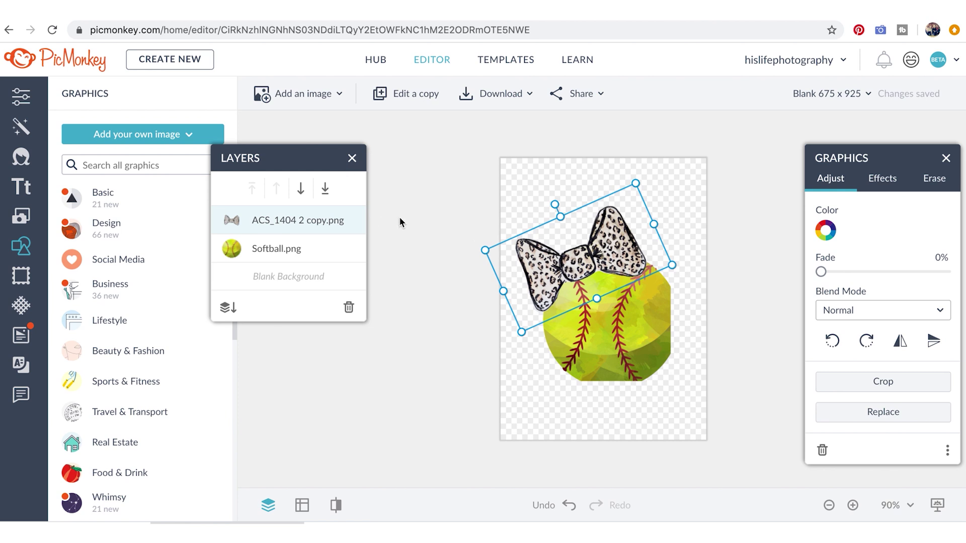
key("Delete")
left_click(504, 93)
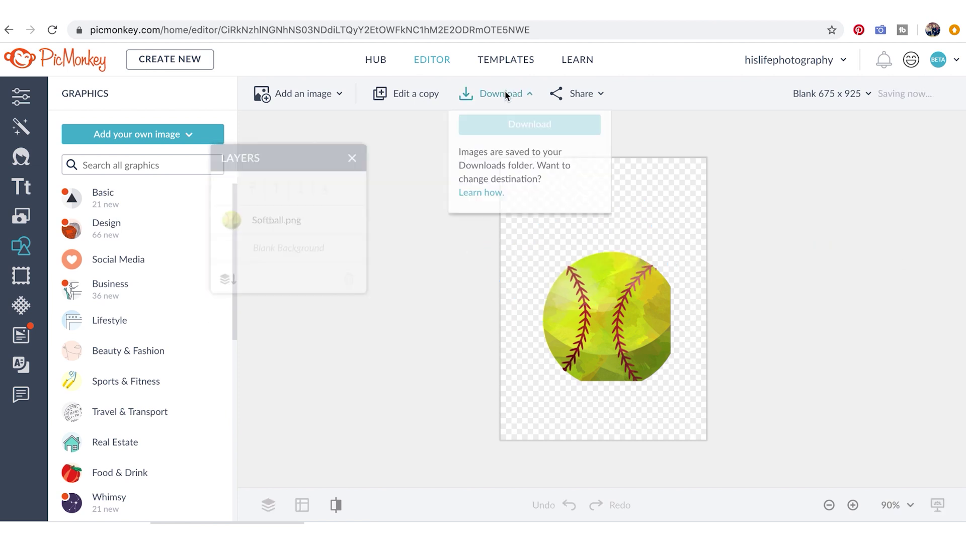
left_click(486, 213)
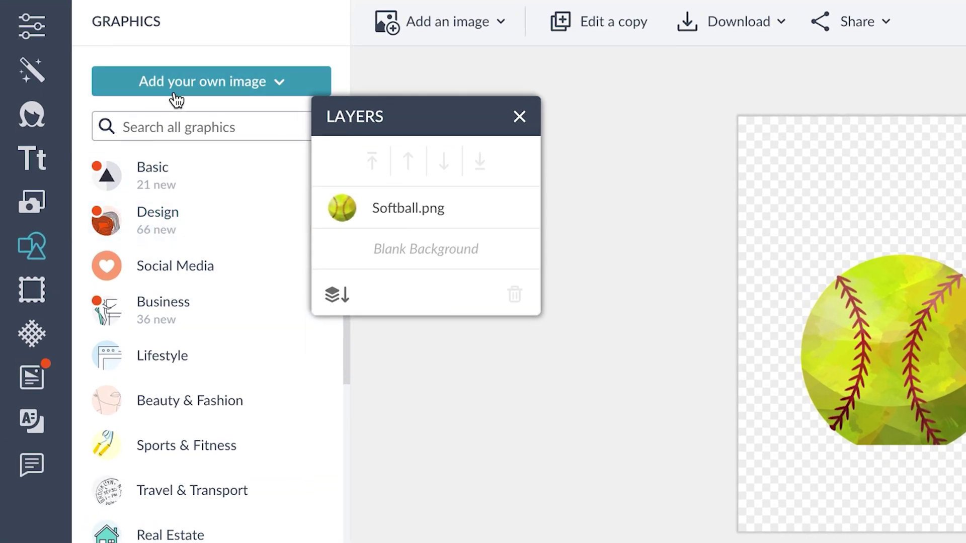
Start adding another image from the computer and open the Make your own Mickey Ears folder
left_click(117, 138)
left_click(235, 166)
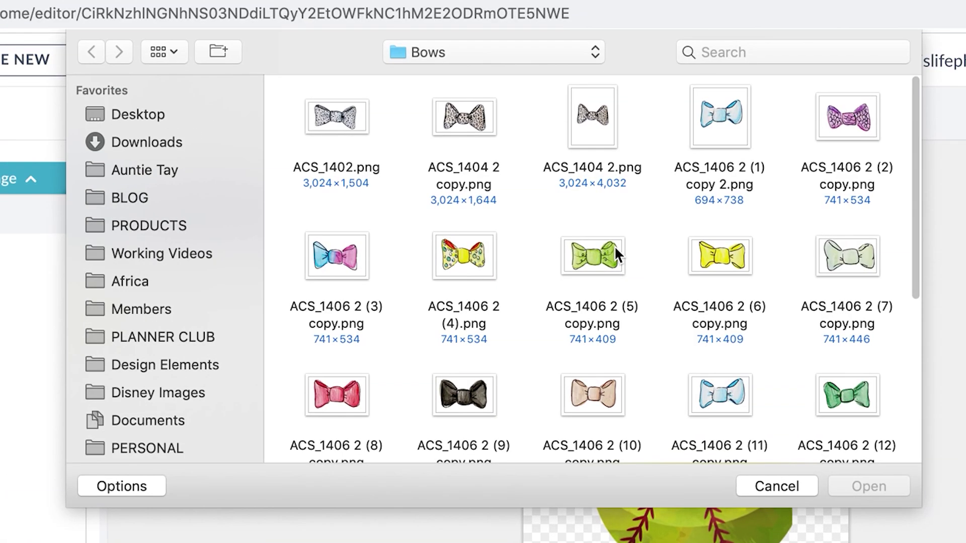
scroll(614, 245, "down", 3)
left_click(552, 55)
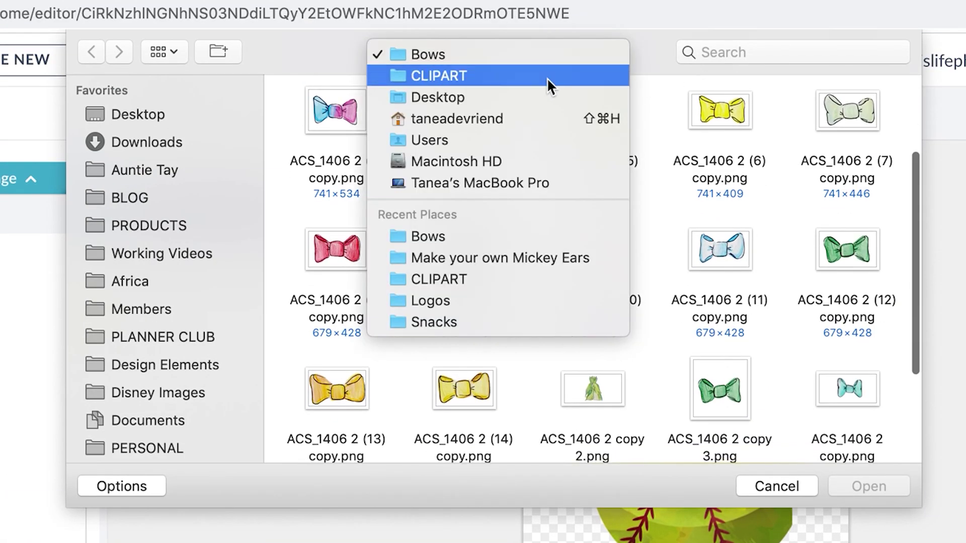
left_click(525, 259)
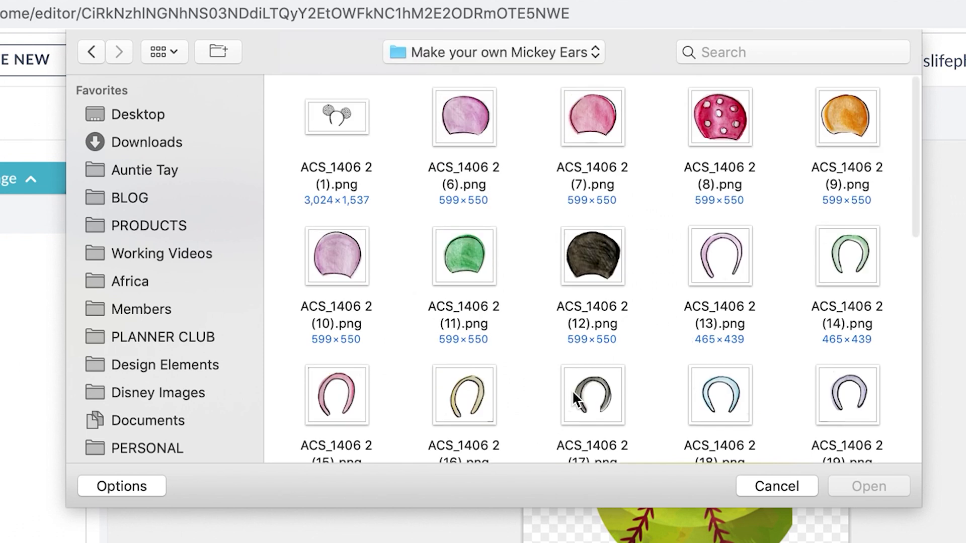
Find the purple seashell ear ACS_1418 (4).png in the folder and insert it into the design
scroll(572, 390, "down", 10)
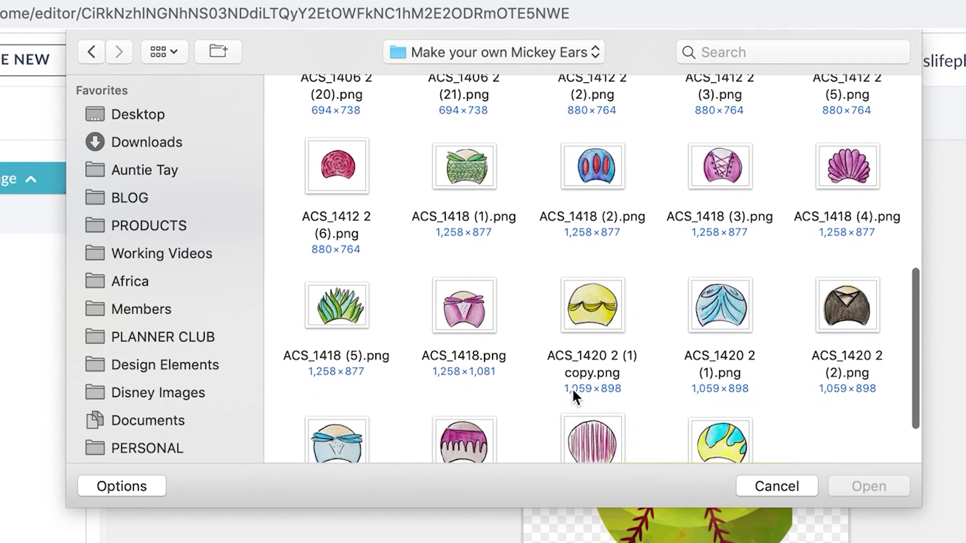
scroll(573, 390, "down", 2)
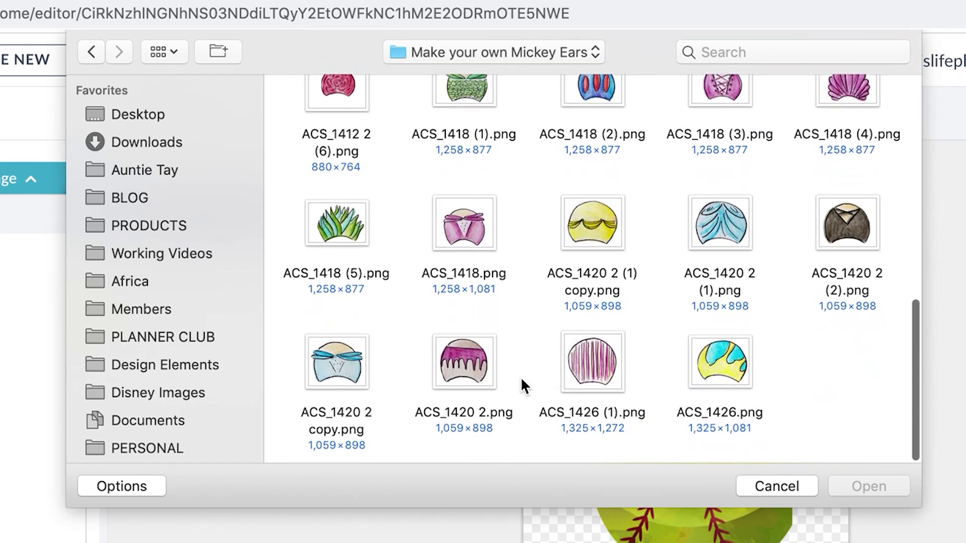
scroll(434, 336, "up", 5)
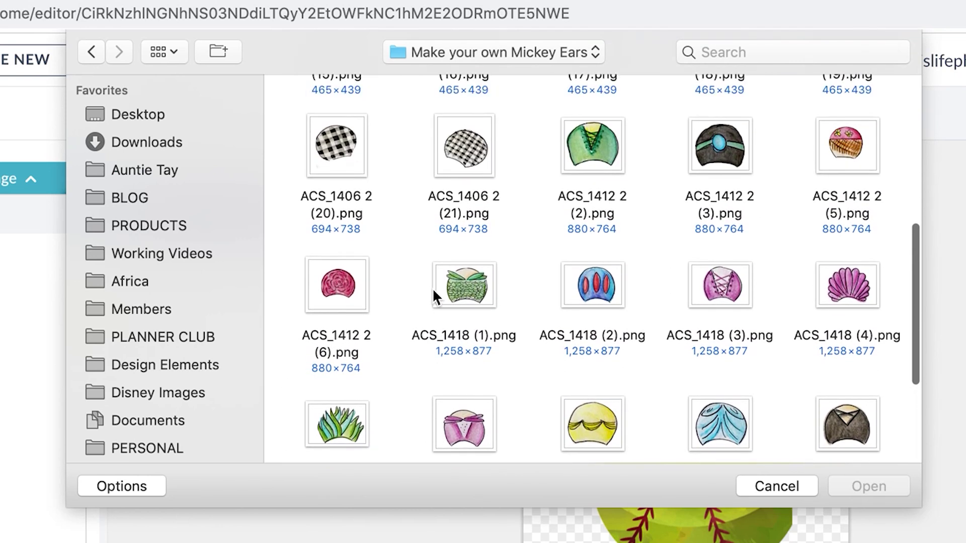
scroll(490, 325, "up", 1)
left_click(844, 333)
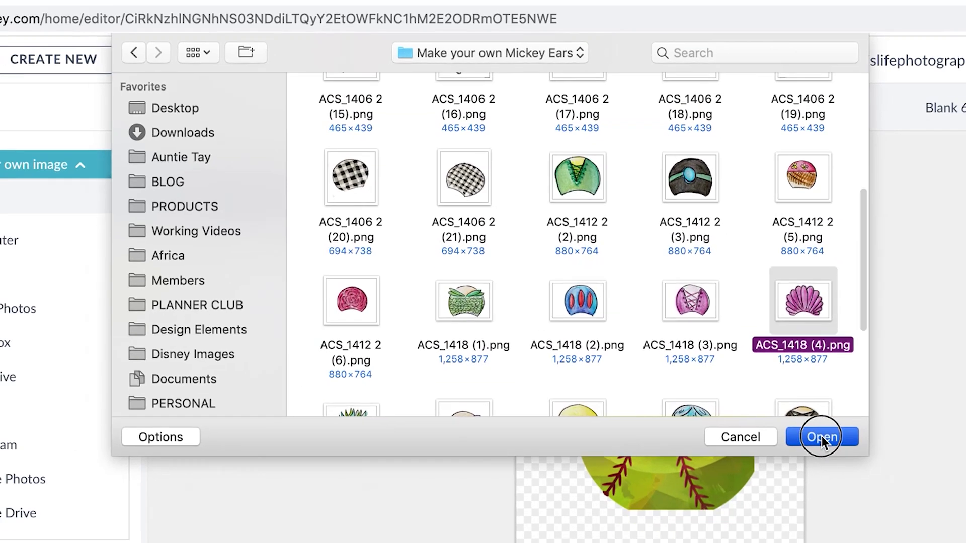
left_click(868, 484)
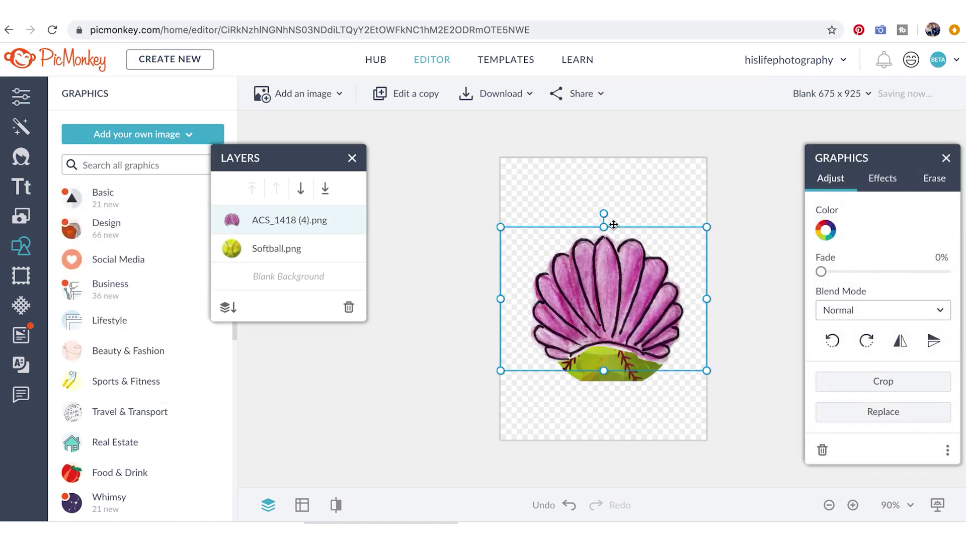
Shrink the purple seashell ear, tilt it clockwise and place it against the softball's upper-right edge
left_click_drag(704, 226, 647, 274)
left_click_drag(587, 308, 649, 229)
left_click_drag(639, 190, 669, 197)
left_click_drag(635, 242, 667, 231)
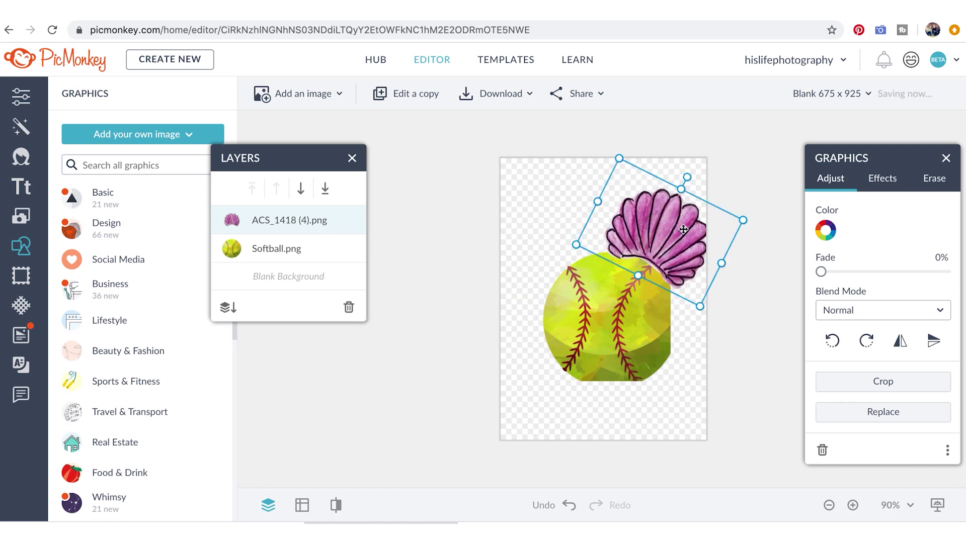
left_click_drag(742, 219, 729, 224)
left_click_drag(646, 234, 649, 236)
Shift the softball slightly right on the canvas and nudge the seashell ear to fit its upper-right edge
left_click(608, 338)
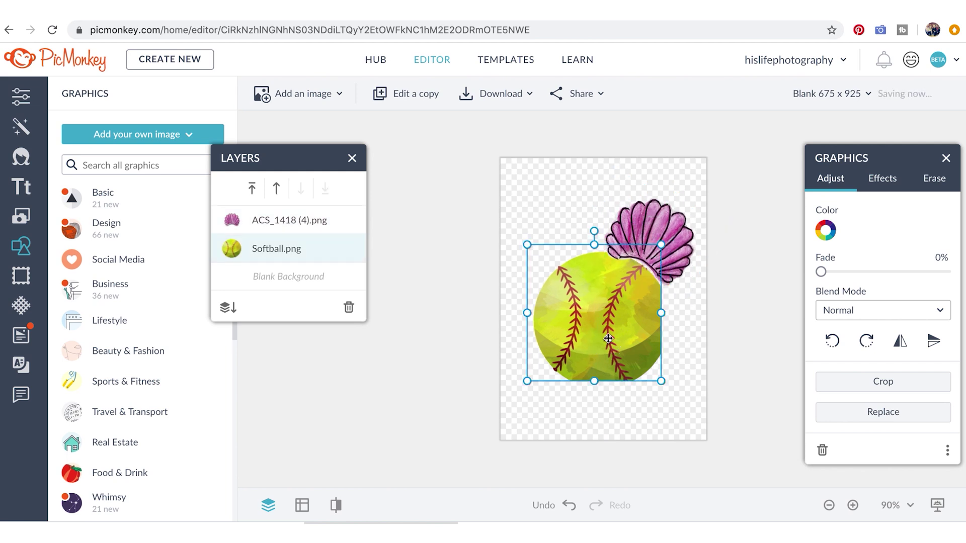
left_click_drag(608, 339, 637, 334)
double_click(647, 329)
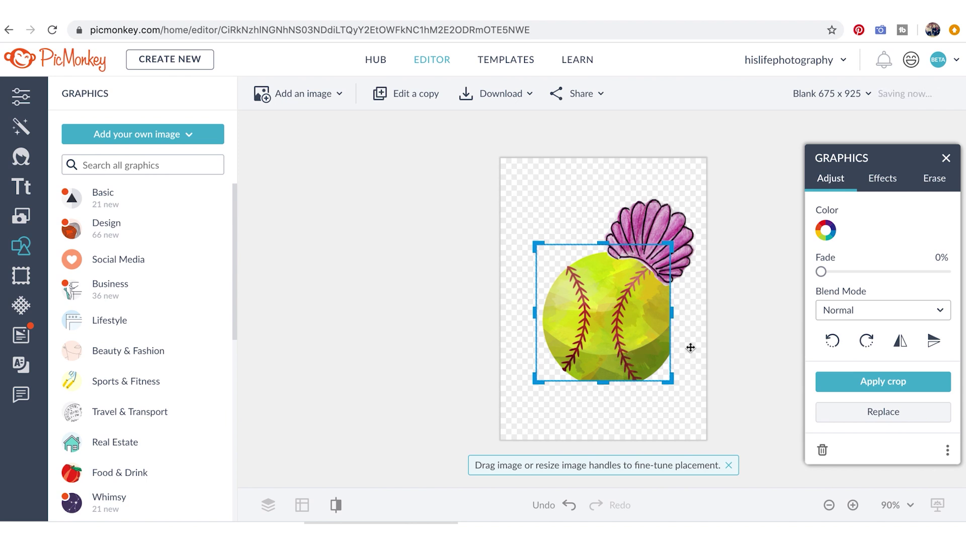
left_click(662, 231)
left_click_drag(662, 231, 666, 230)
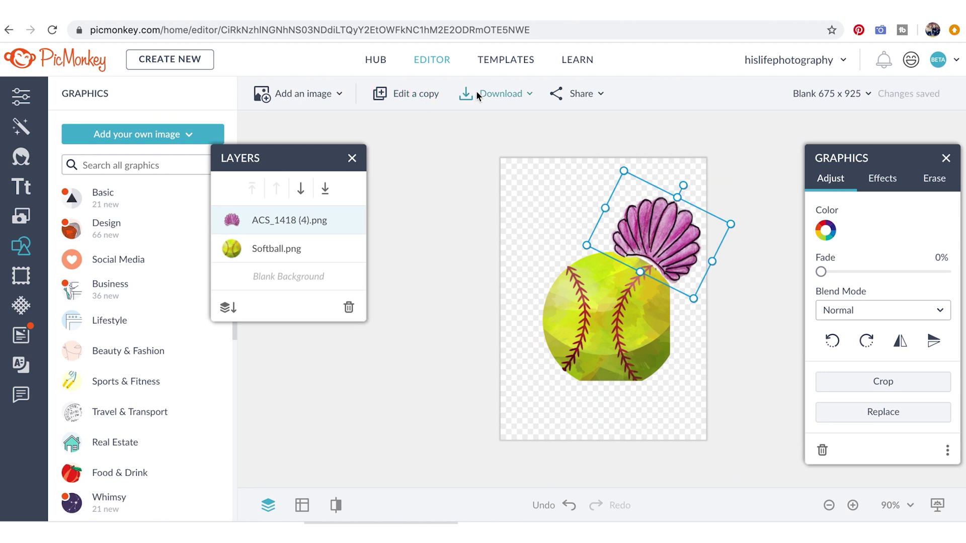
Insert the yellow and blue ear ACS_1426.png from the Make your own Mickey Ears folder
left_click(139, 135)
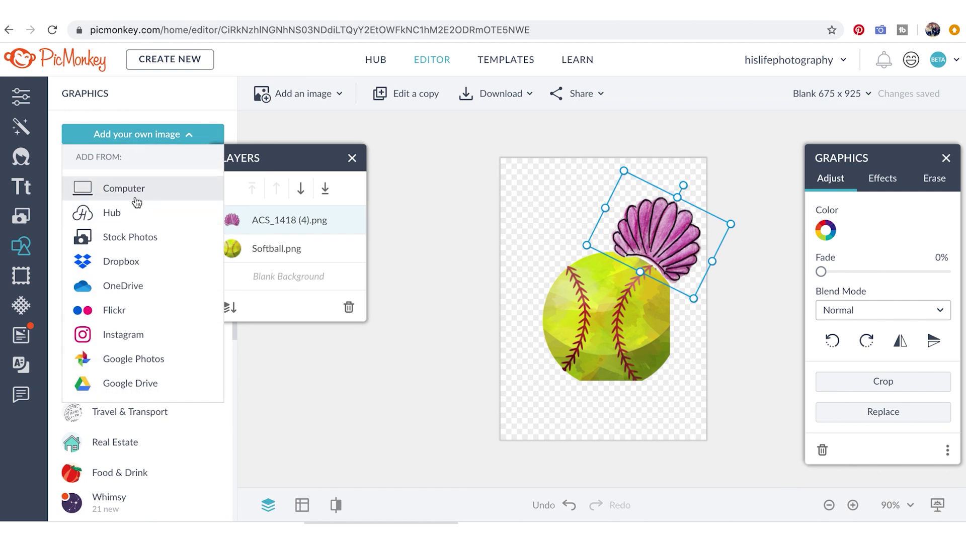
left_click(137, 203)
scroll(457, 193, "down", 5)
scroll(460, 207, "down", 5)
left_click(643, 265)
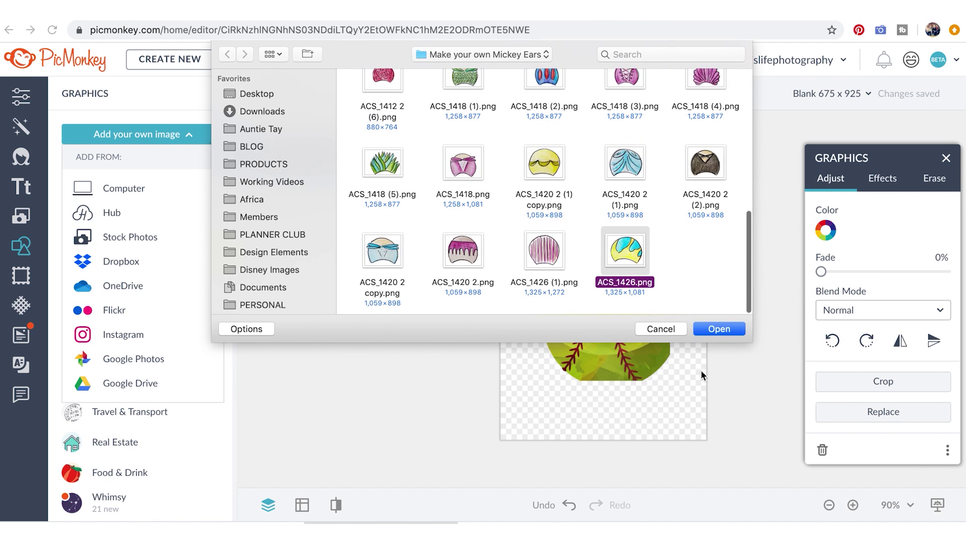
left_click(736, 331)
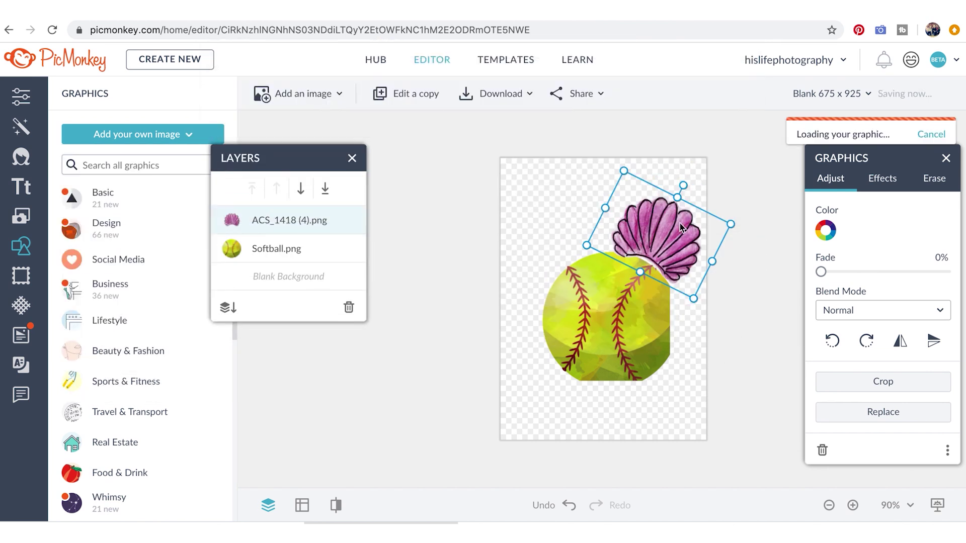
Shrink the yellow and blue ear, tilt it counterclockwise to about -44° and fit it against the softball's upper-left edge
left_click_drag(603, 201, 561, 211)
left_click_drag(659, 185, 611, 280)
left_click_drag(629, 318, 585, 196)
left_click_drag(571, 244, 564, 244)
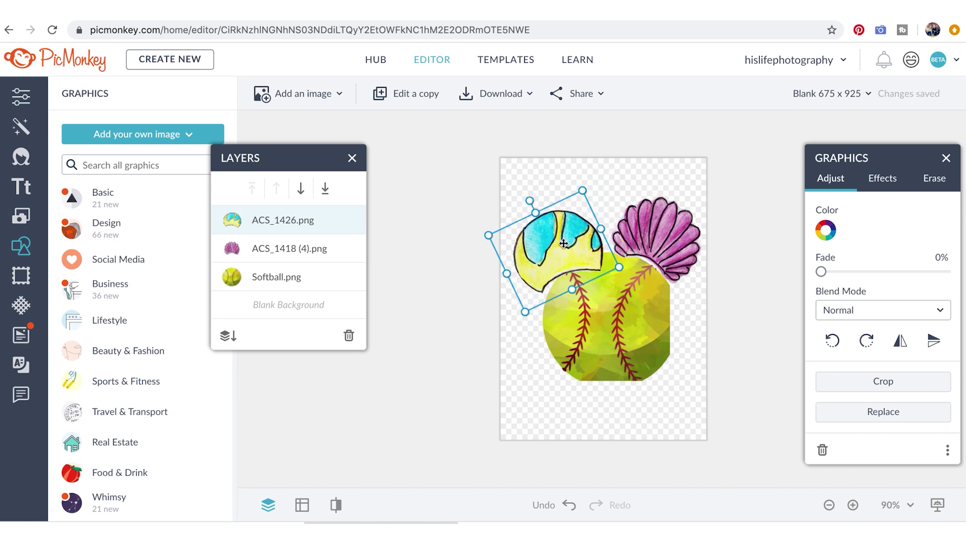
left_click_drag(528, 202, 508, 207)
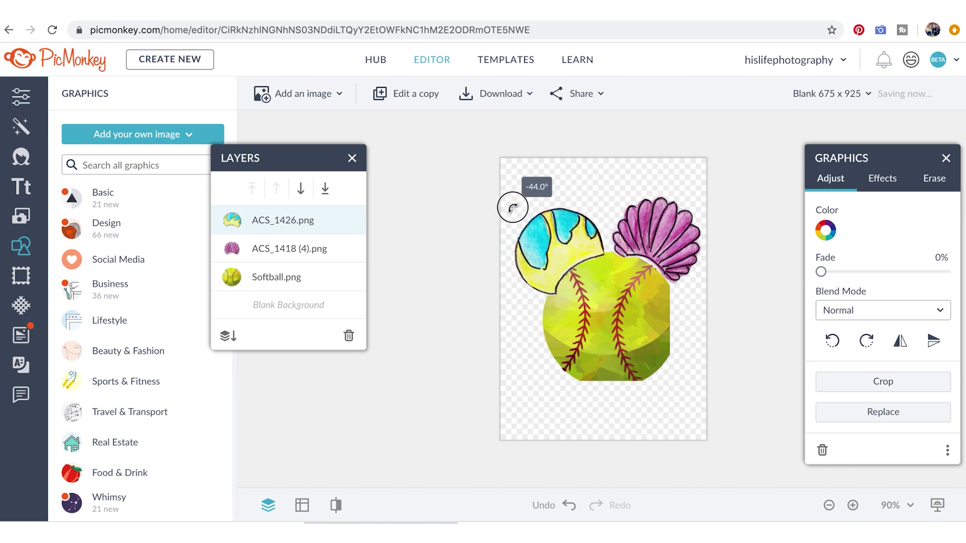
Swap the two ears' sides, tilting the yellow and blue ear clockwise against the softball's upper-right edge
left_click_drag(621, 248, 546, 276)
left_click(564, 232)
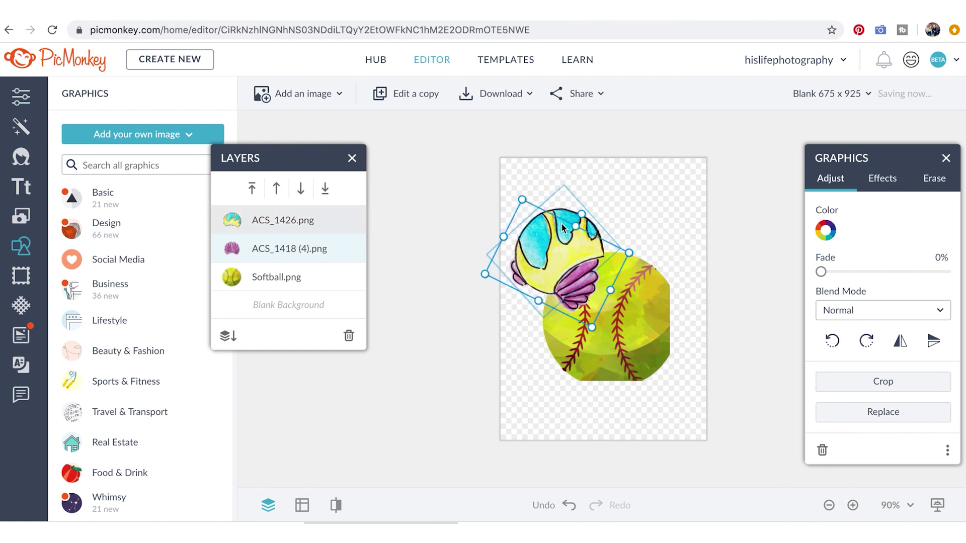
left_click_drag(566, 216, 655, 239)
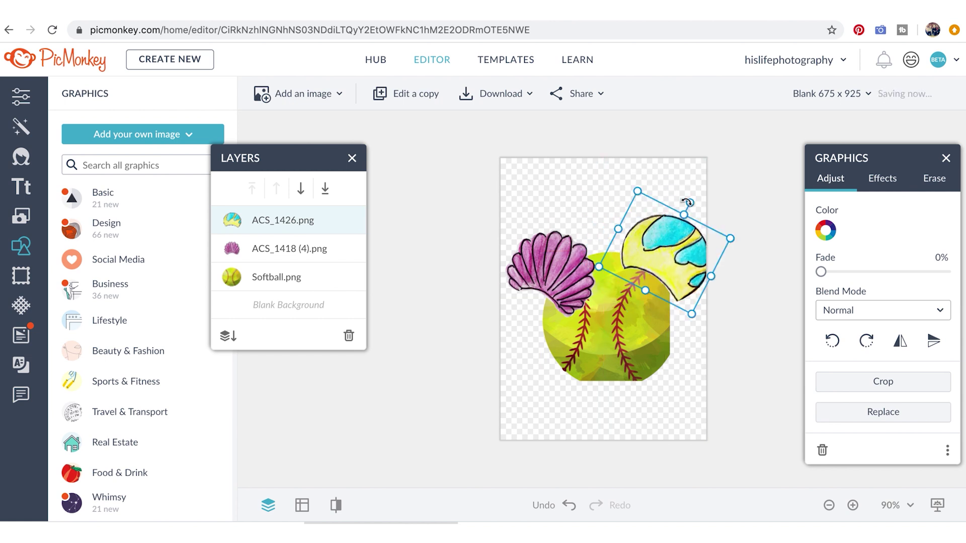
left_click_drag(692, 202, 696, 207)
mouse_move(653, 247)
left_mouse_down()
mouse_move(677, 241)
mouse_move(657, 246)
left_mouse_up()
Tilt the purple seashell ear counterclockwise and fit it against the softball's upper-left edge
left_click(564, 292)
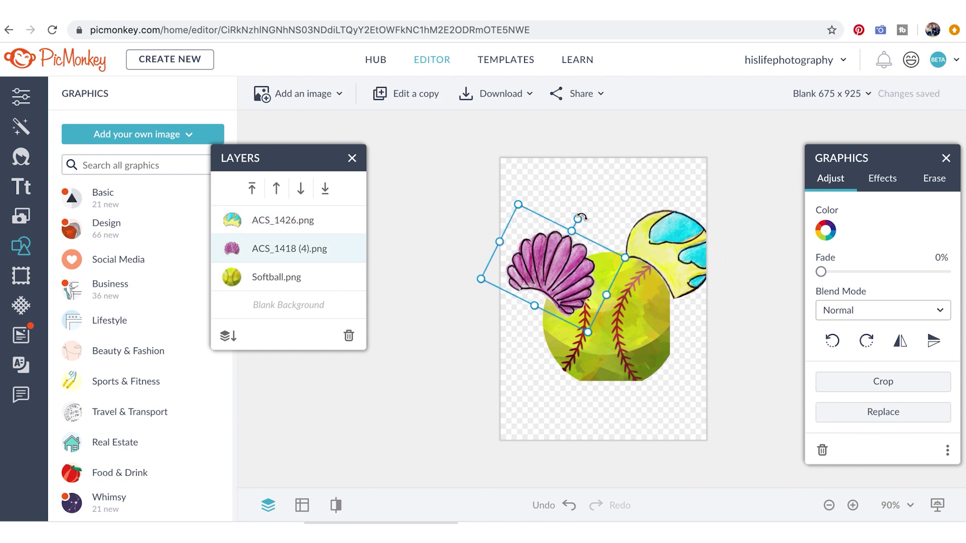
left_click_drag(574, 220, 539, 242)
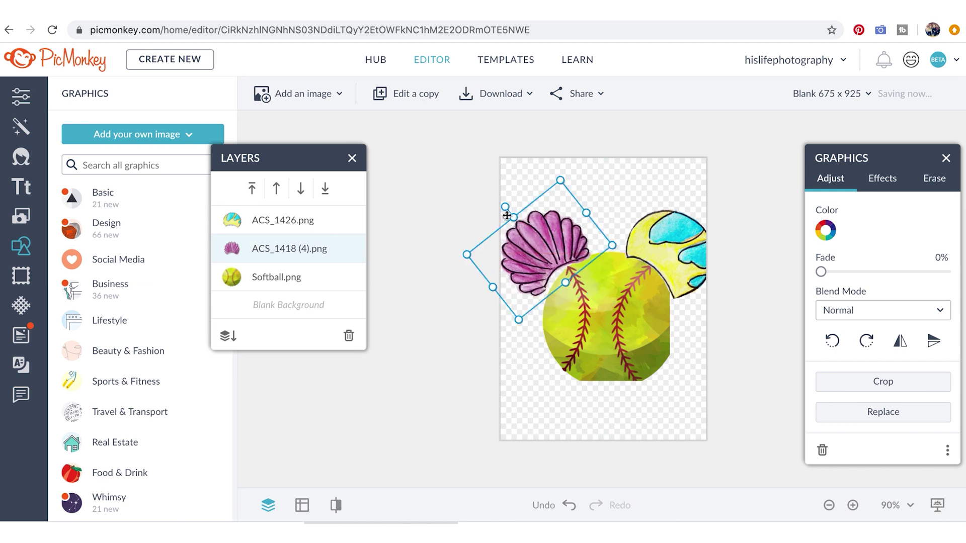
left_click_drag(504, 207, 530, 221)
Shrink the softball and both ears together to fit inside the canvas, and nudge the softball slightly right between the ears
key("ctrl+a")
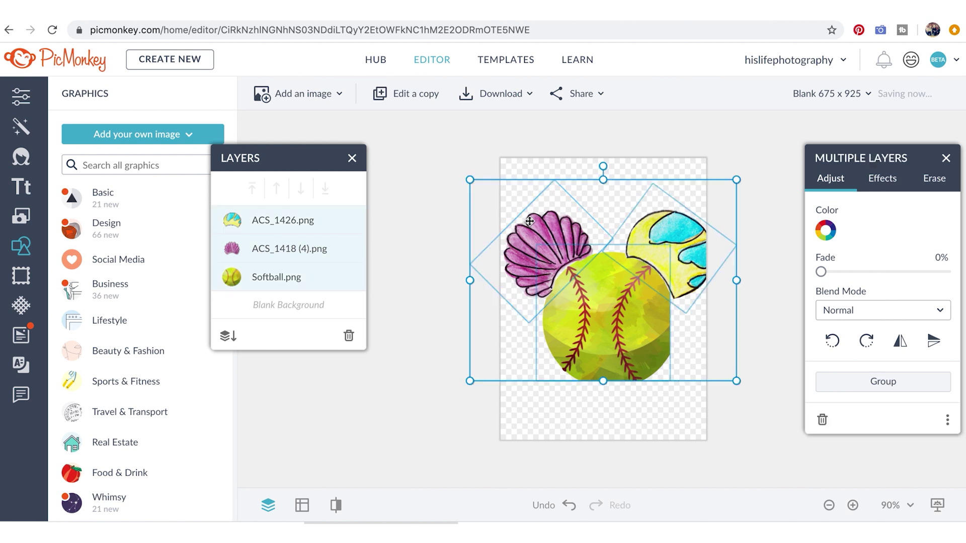
left_click_drag(735, 178, 693, 204)
left_click_drag(599, 293, 616, 287)
left_click(439, 387)
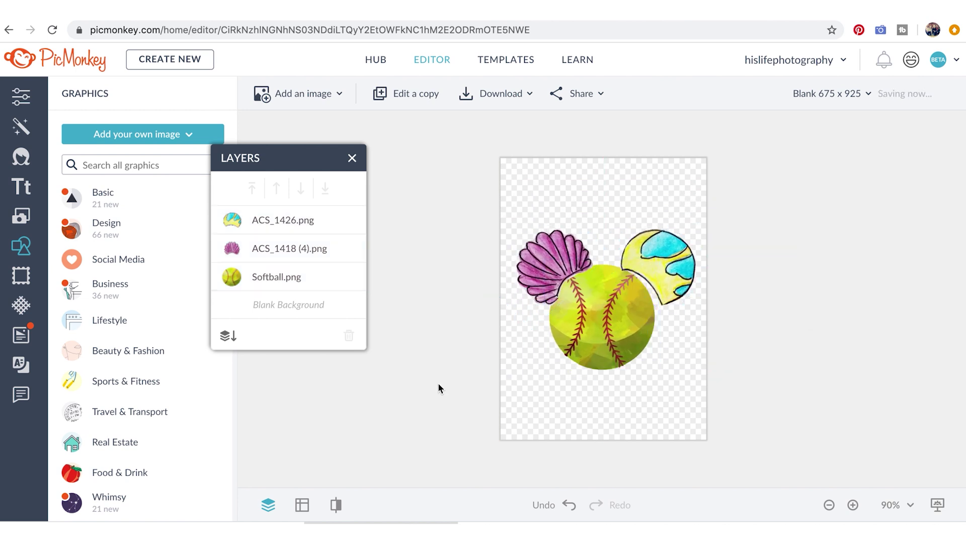
left_click_drag(610, 327, 617, 327)
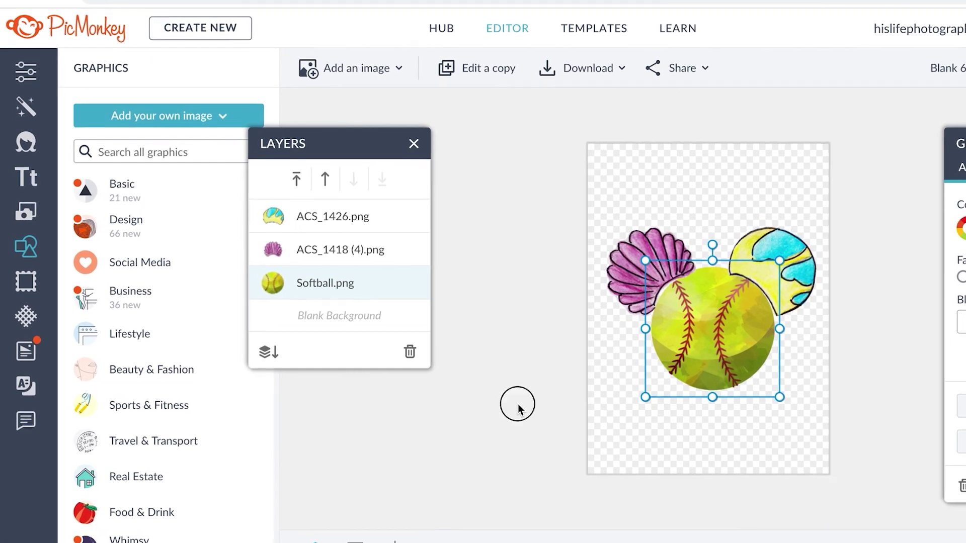
left_click(440, 234)
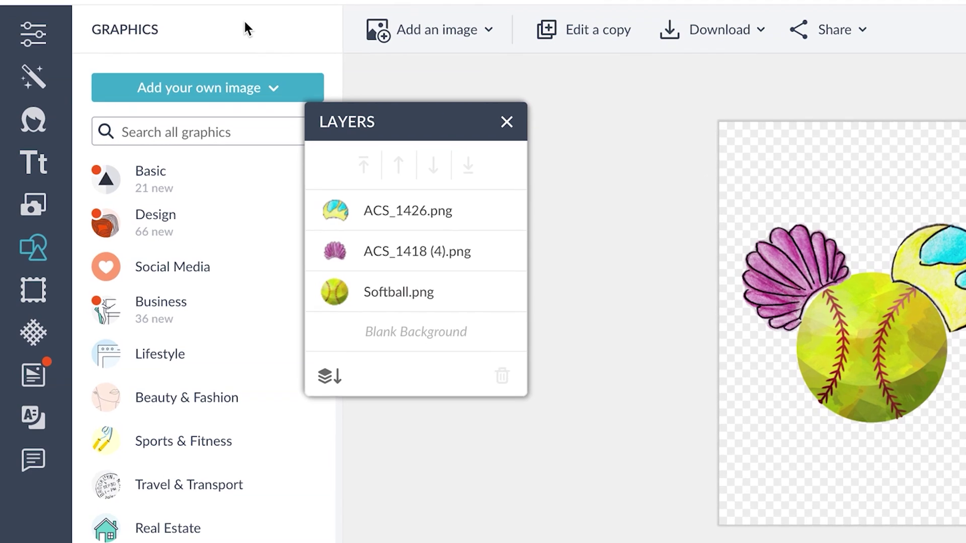
Start adding an image from the computer and open the Bows folder inside CLIPART
left_click(185, 82)
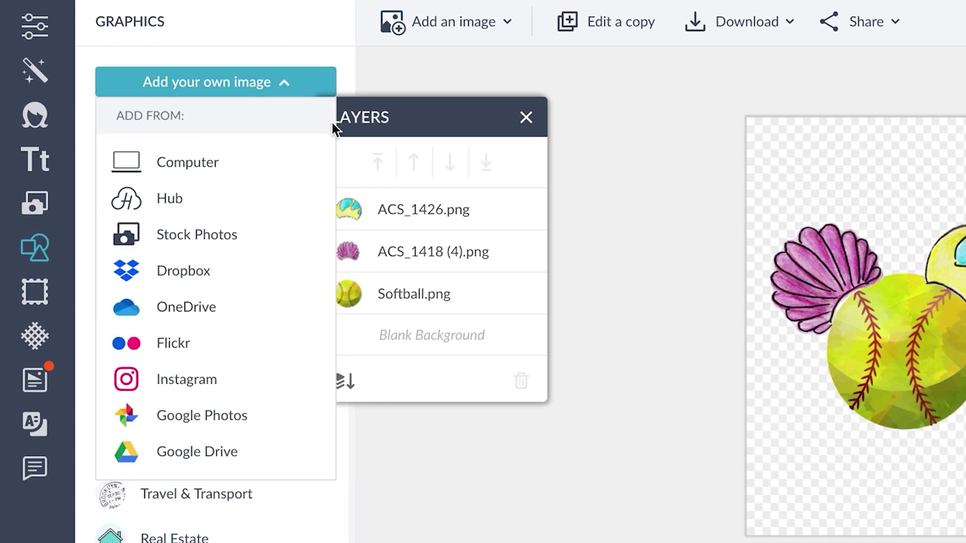
left_click(265, 157)
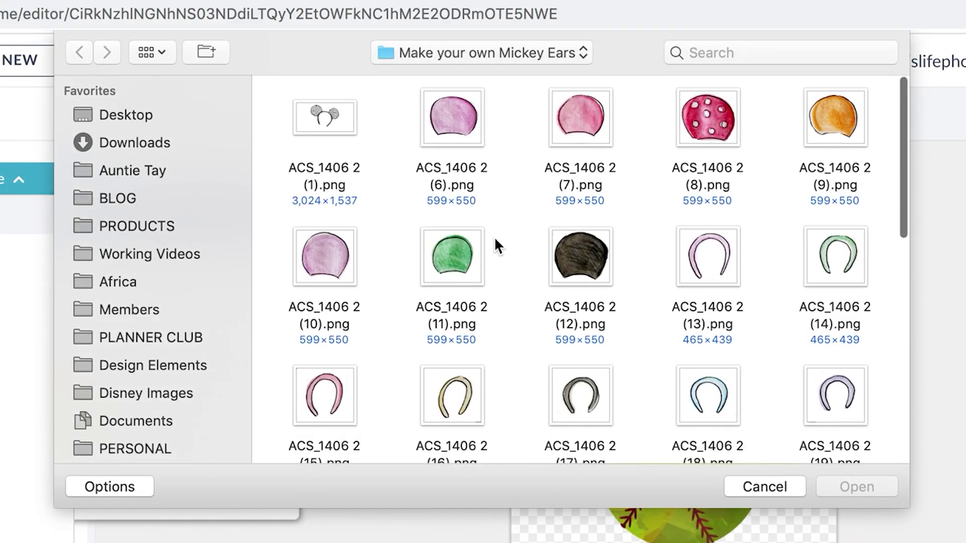
scroll(496, 244, "down", 3)
left_click(497, 53)
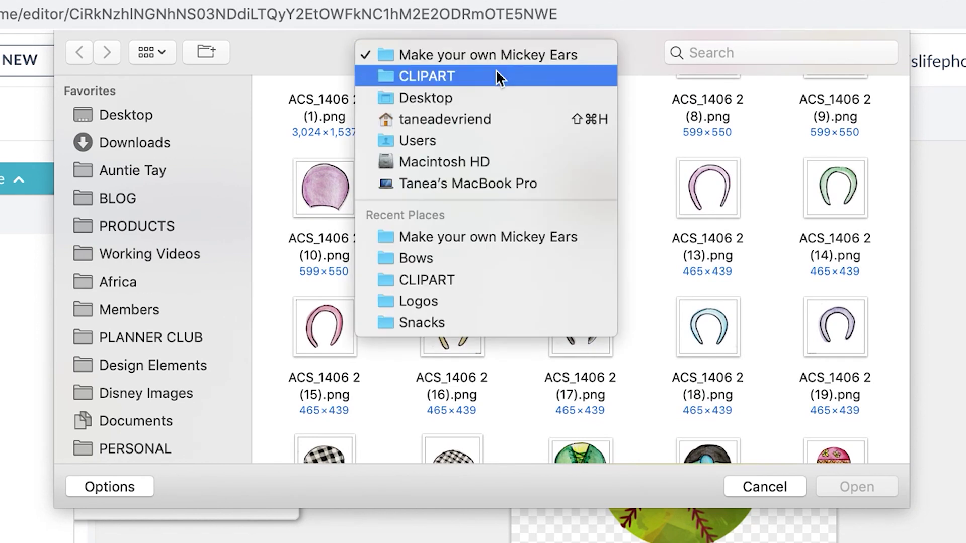
left_click(496, 75)
scroll(499, 216, "down", 1)
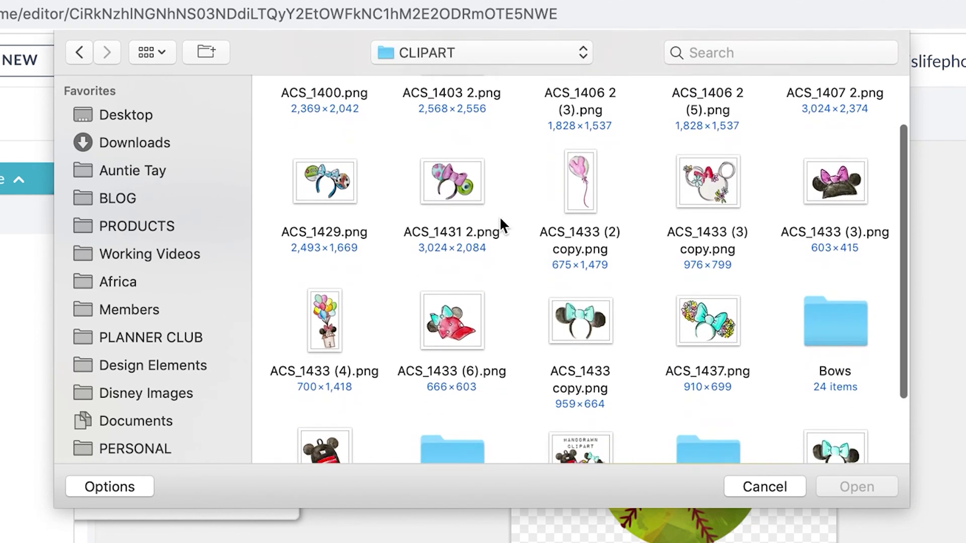
double_click(829, 332)
Insert the purple scale-patterned bow ACS_1406 2 (2) copy.png from the Bows folder
scroll(549, 296, "down", 5)
scroll(548, 296, "up", 5)
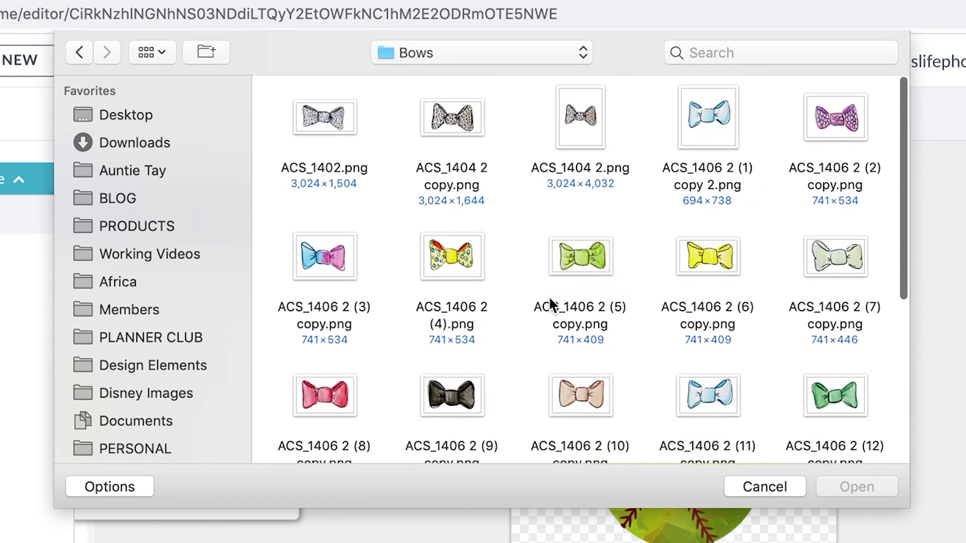
scroll(639, 281, "down", 5)
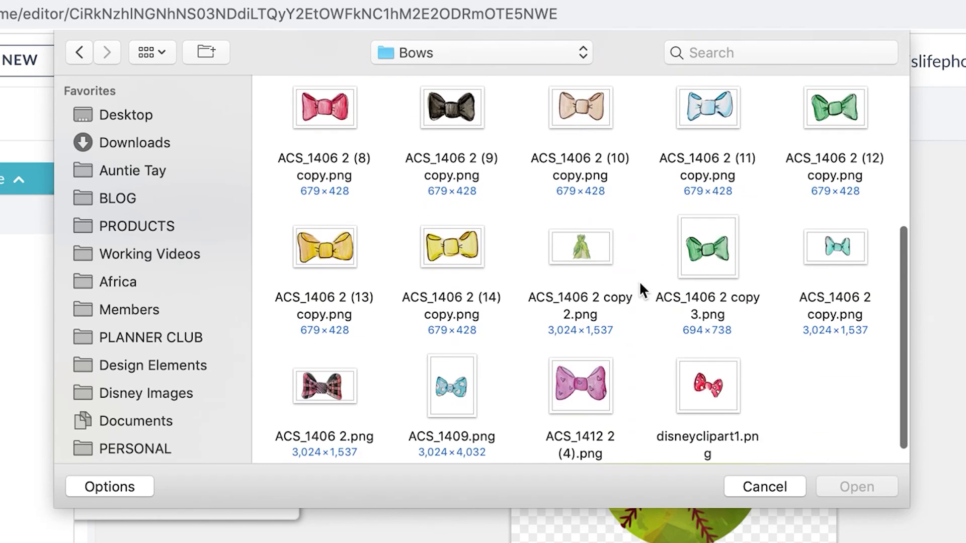
scroll(639, 281, "up", 4)
scroll(639, 281, "up", 2)
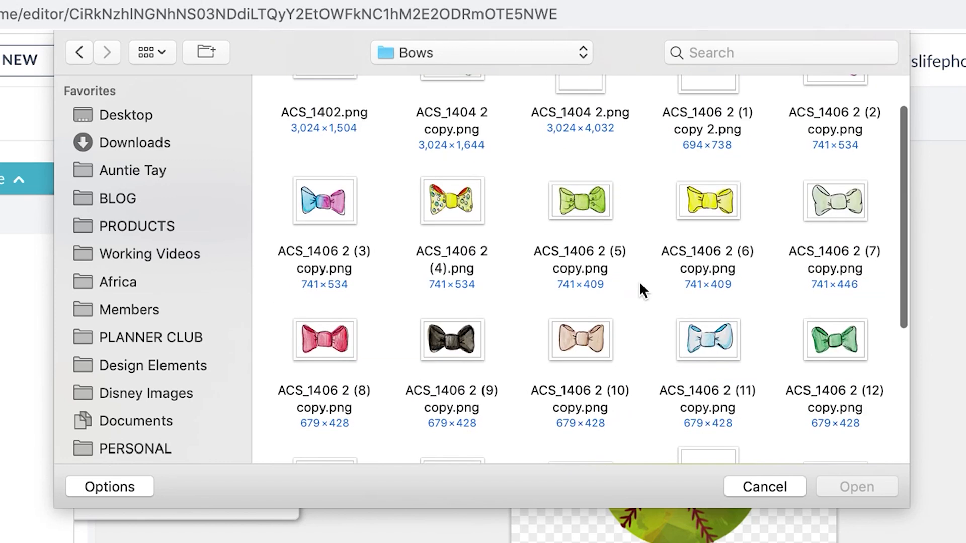
scroll(656, 302, "down", 5)
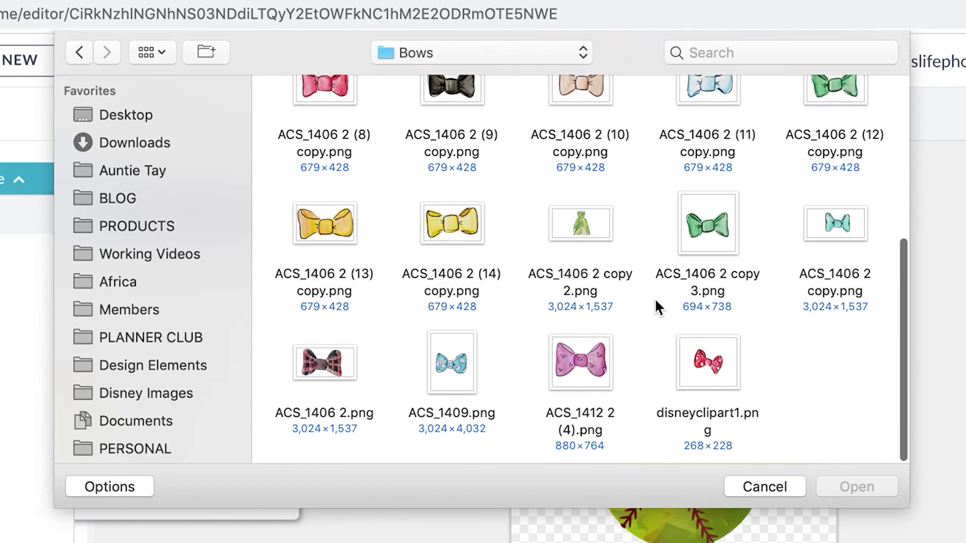
left_click(823, 230)
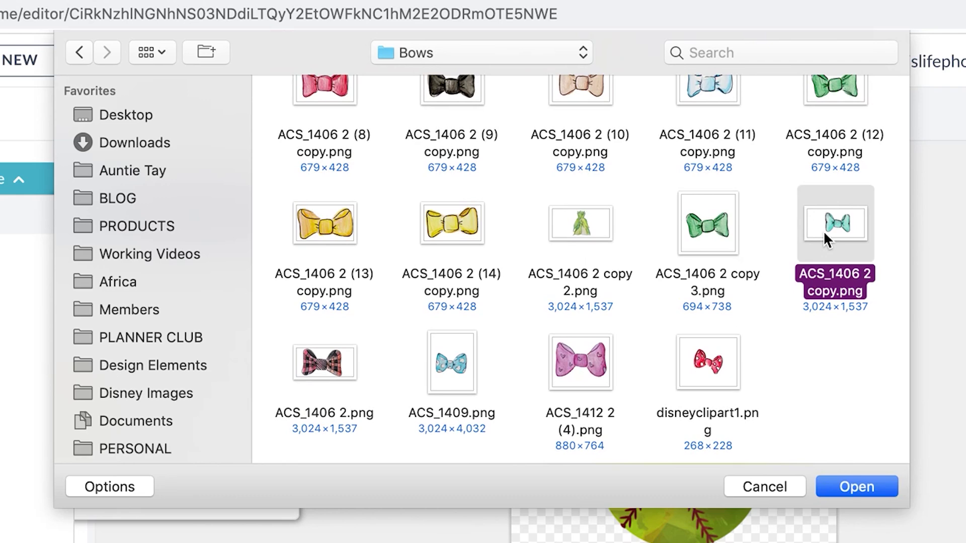
scroll(823, 230, "up", 2)
scroll(812, 237, "up", 2)
scroll(804, 168, "up", 3)
left_click(838, 161)
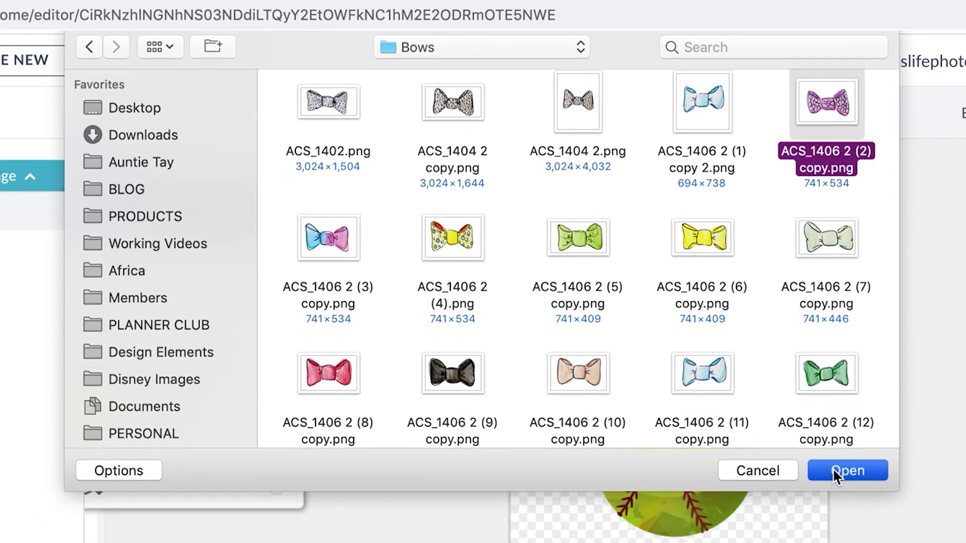
left_click(837, 482)
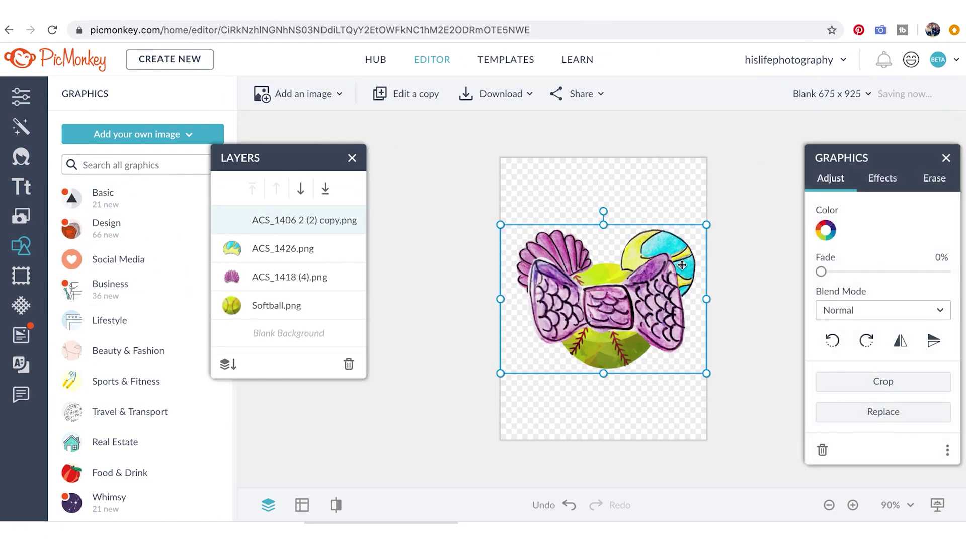
Shrink the purple bow and place it over the top of the softball between the ears
left_click_drag(707, 226, 627, 283)
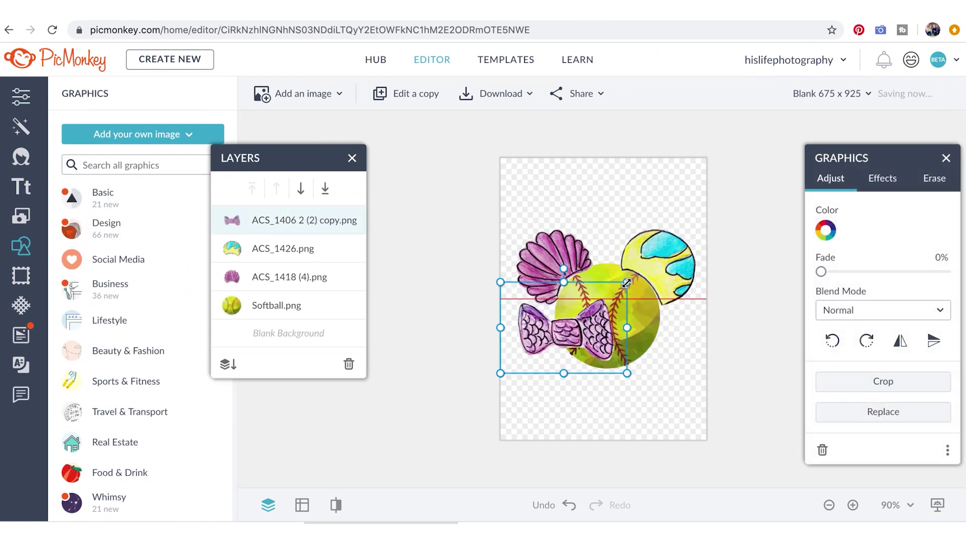
left_click_drag(566, 355, 606, 288)
left_click(464, 380)
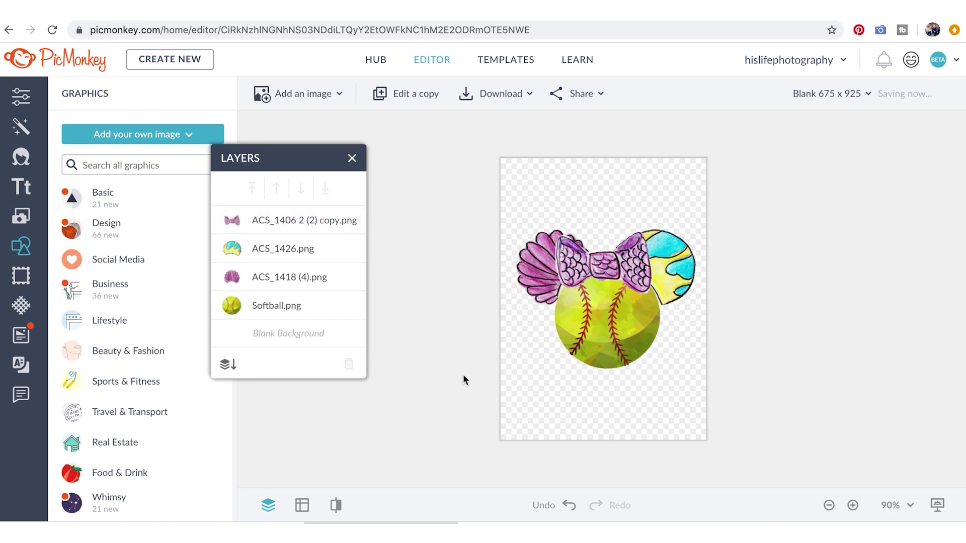
Tilt the purple bow slightly clockwise and reposition it at the top of the softball
left_click(579, 254)
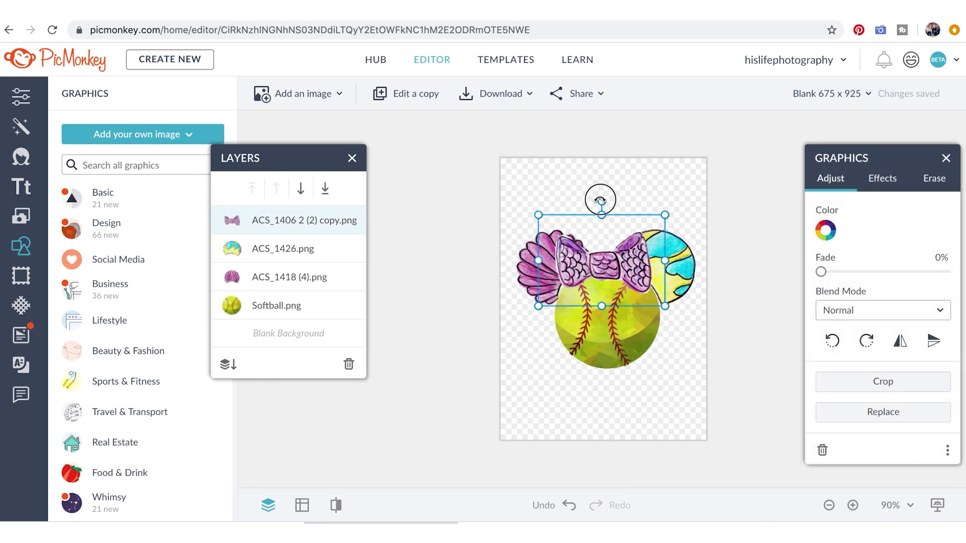
left_click_drag(600, 200, 608, 201)
left_click_drag(592, 261, 610, 260)
left_click_drag(631, 201, 638, 202)
left_click_drag(618, 266, 607, 267)
left_click(467, 376)
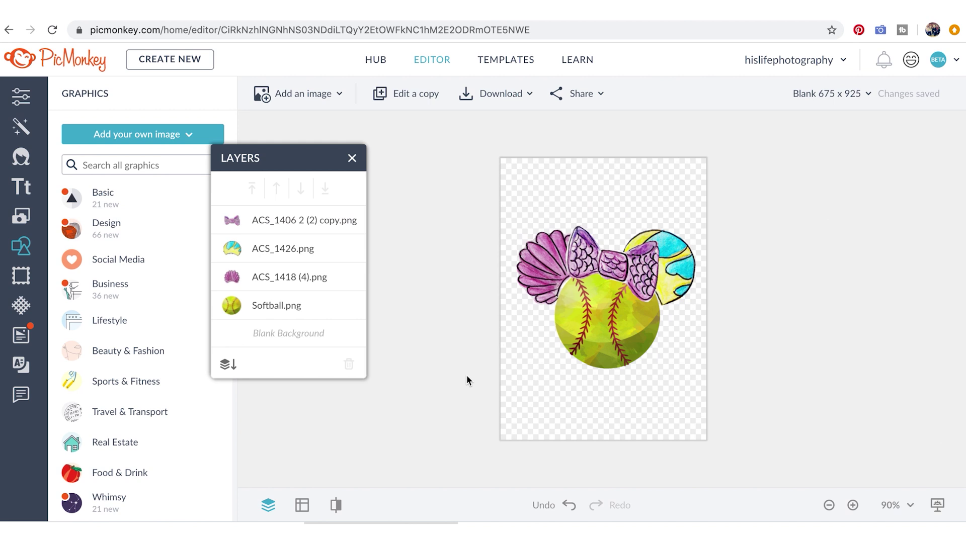
Nudge the seashell ear and the yellow and blue ear inward toward the softball
left_click(558, 275)
left_click(538, 270)
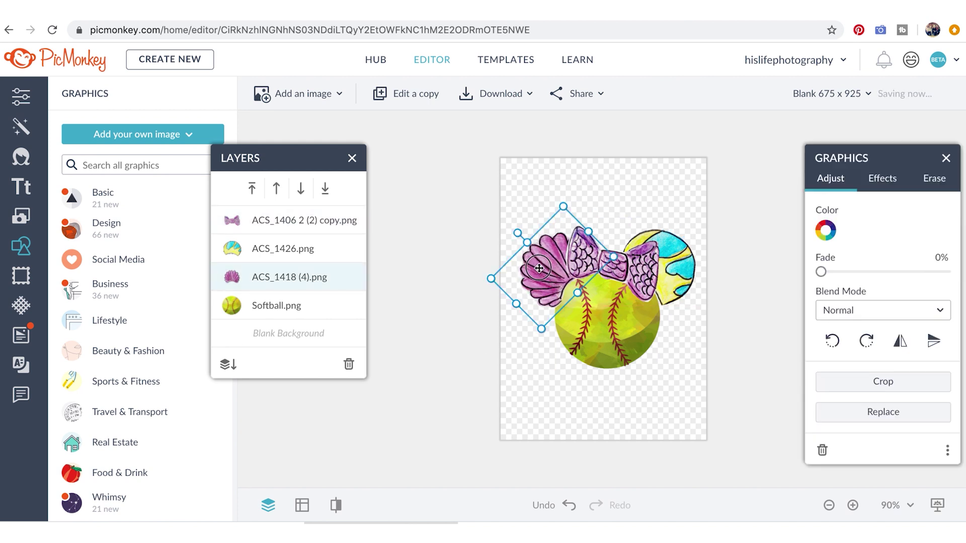
left_click_drag(539, 269, 543, 269)
left_click(569, 267)
left_click_drag(676, 260, 686, 261)
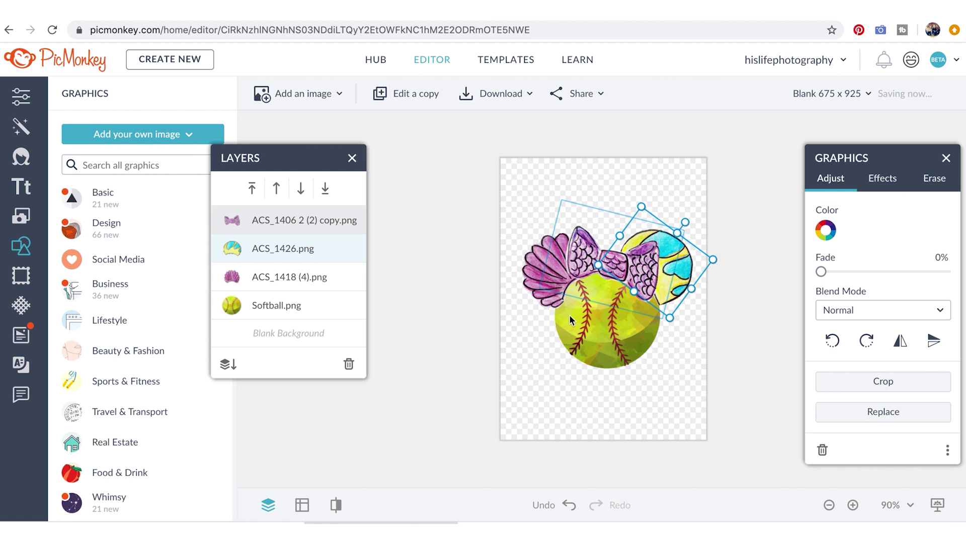
Move the Softball layer above both ear layers, directly beneath the bow layer
left_click_drag(232, 304, 237, 252)
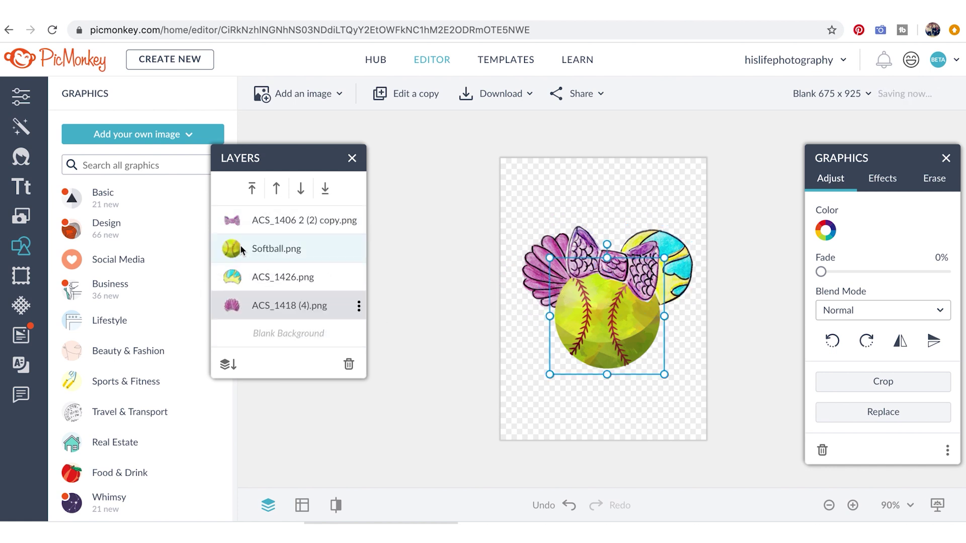
left_click(735, 268)
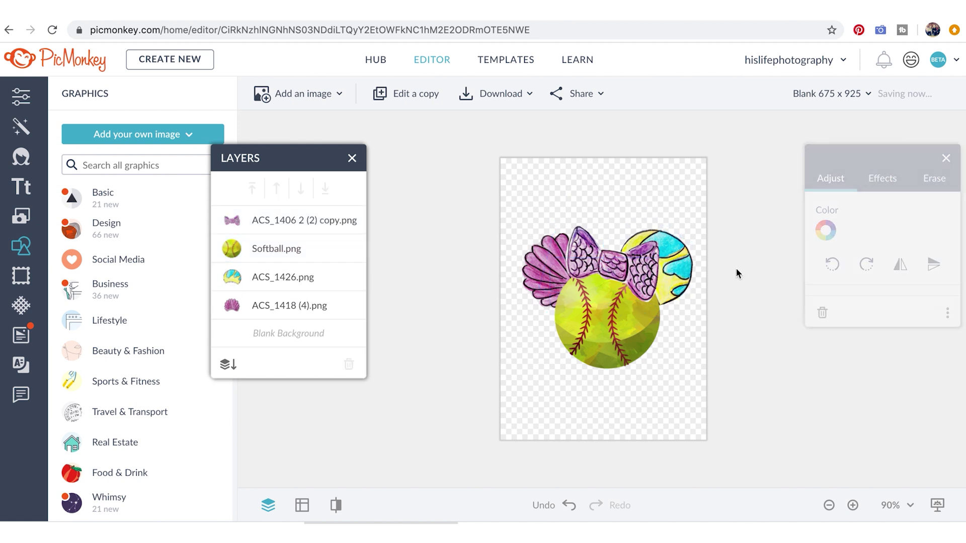
left_click(607, 346)
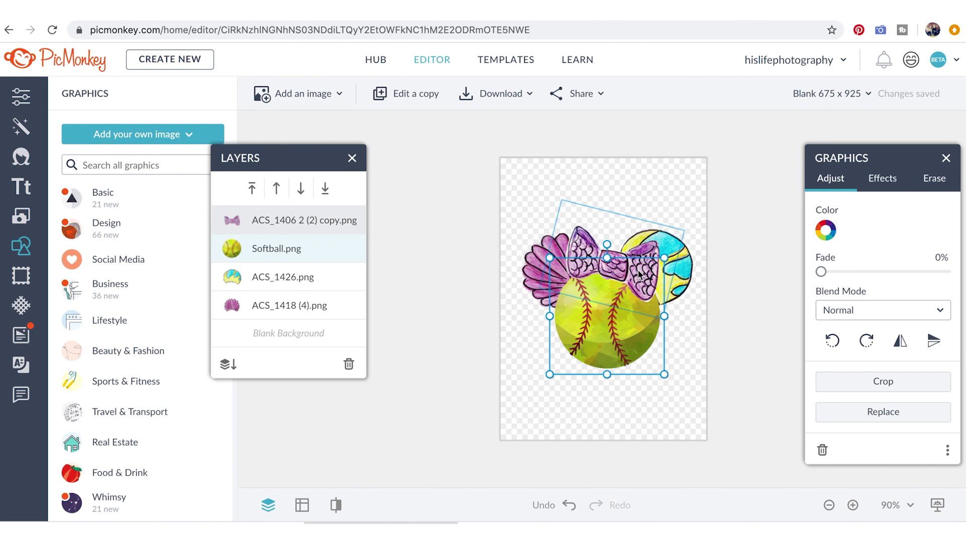
left_click_drag(614, 272, 617, 267)
Download the softball design with mismatched ears and purple bow as a PNG
left_click(499, 93)
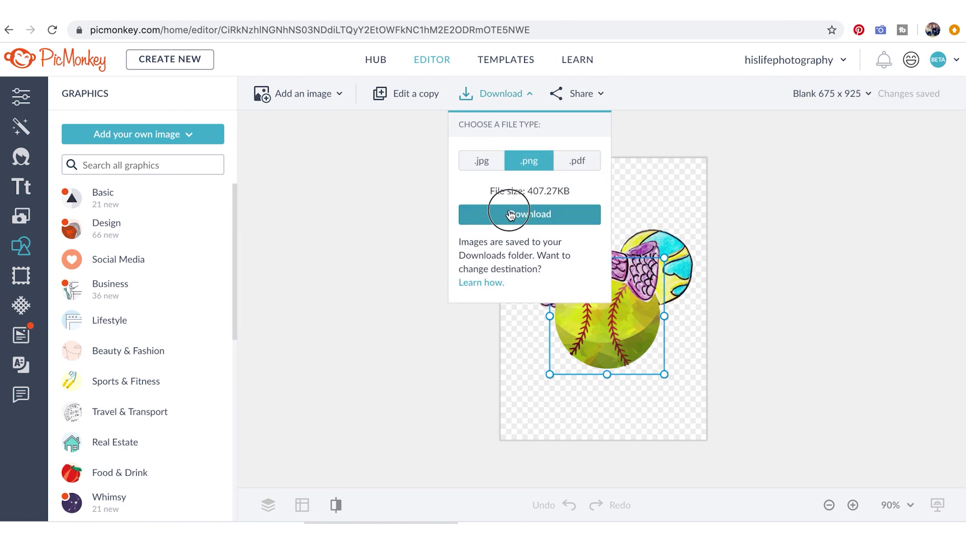
left_click(509, 215)
Delete the bow and ears from the canvas, keeping only the softball
left_click(584, 245)
key("Delete")
left_click(674, 256)
key("Delete")
Insert the red cap with Mickey ears and turquoise bow, ACS_1433 (6).png, from the CLIPART folder
left_click(122, 131)
left_click(131, 194)
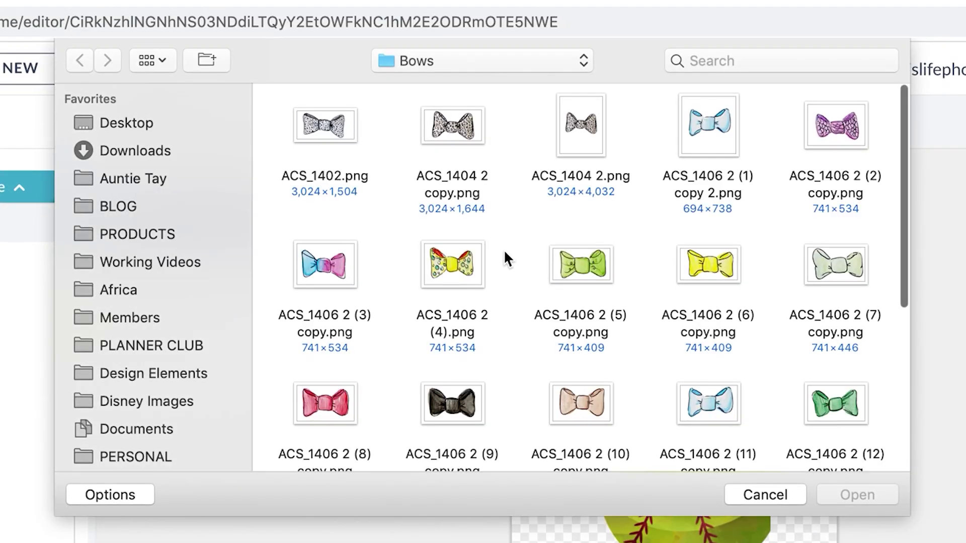
scroll(505, 254, "down", 10)
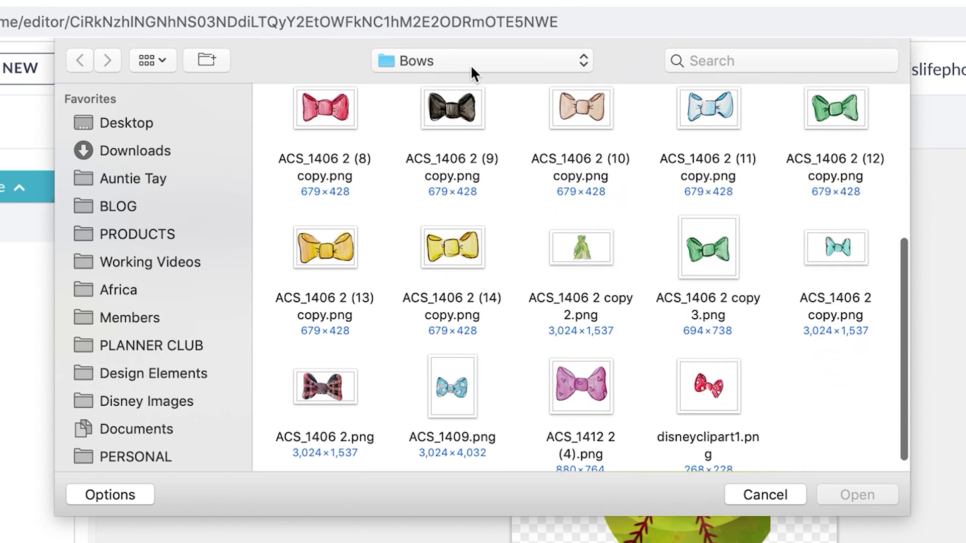
left_click(470, 63)
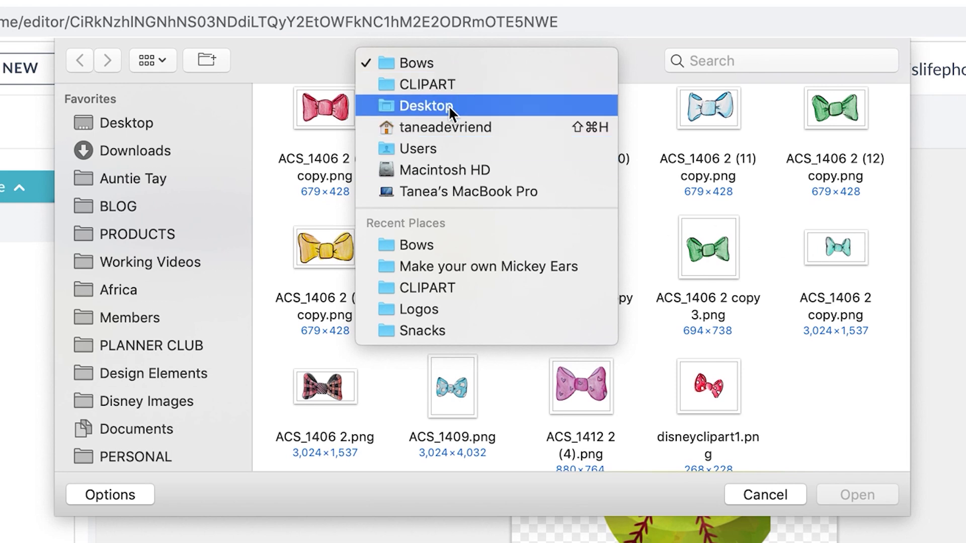
left_click(443, 84)
scroll(503, 255, "down", 5)
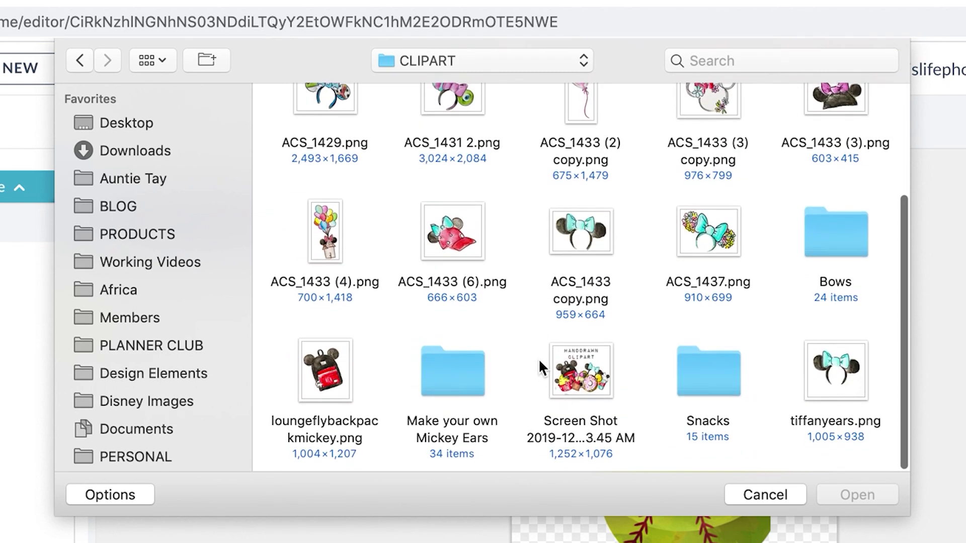
left_click(445, 234)
left_click(847, 495)
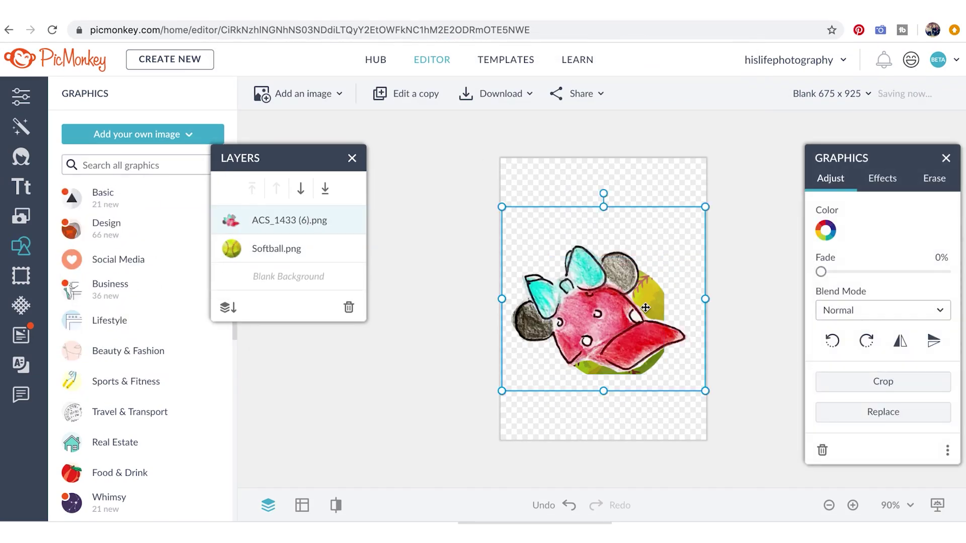
Enlarge the red cap and position it over the upper part of the softball
left_click_drag(646, 308, 648, 253)
left_click_drag(710, 337, 755, 384)
left_click_drag(677, 269, 664, 302)
Scale the cap and softball down together and move them to the middle of the canvas
key("ctrl+a")
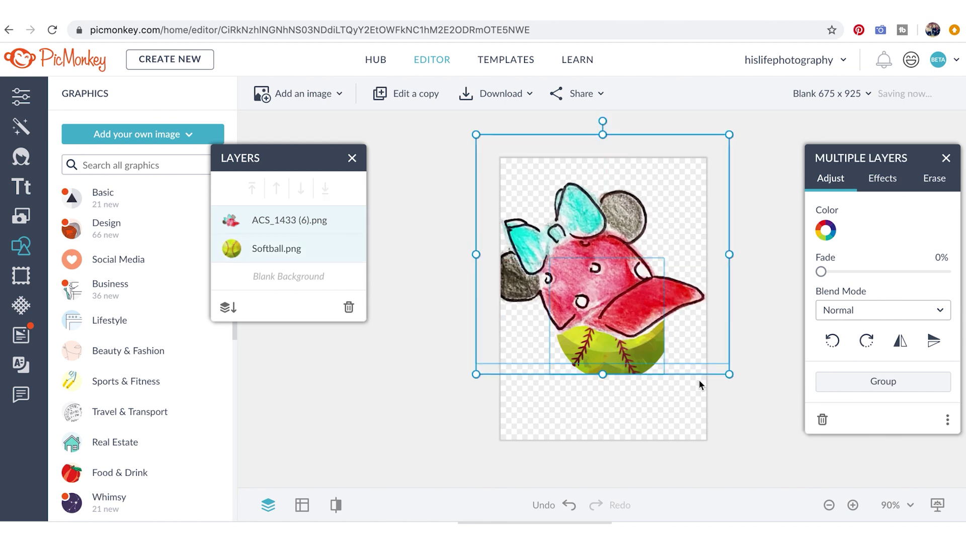
left_click_drag(729, 374, 625, 333)
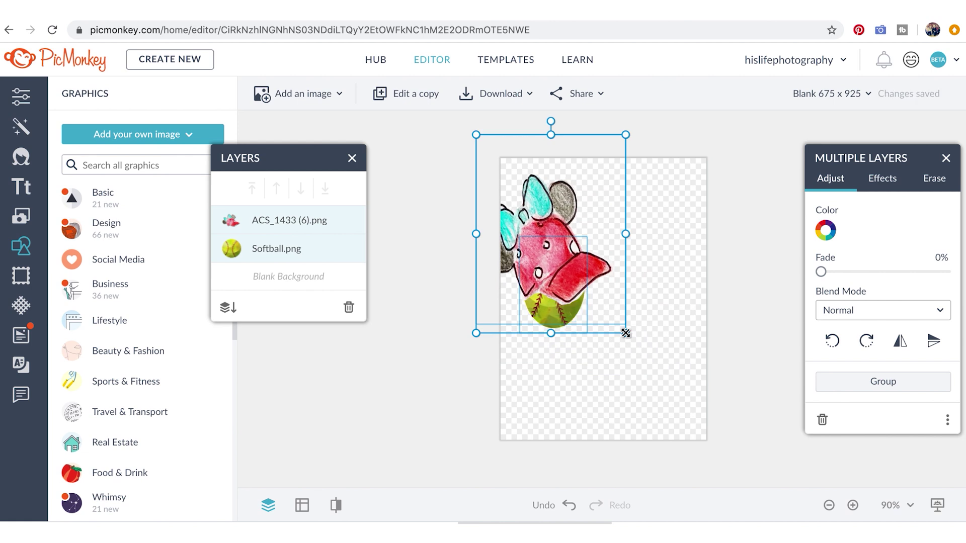
key("ctrl+z")
left_click_drag(729, 375, 609, 284)
left_click_drag(560, 240, 622, 303)
left_click(660, 392)
Shrink the red cap slightly and refit it on top of the softball
left_click(620, 304)
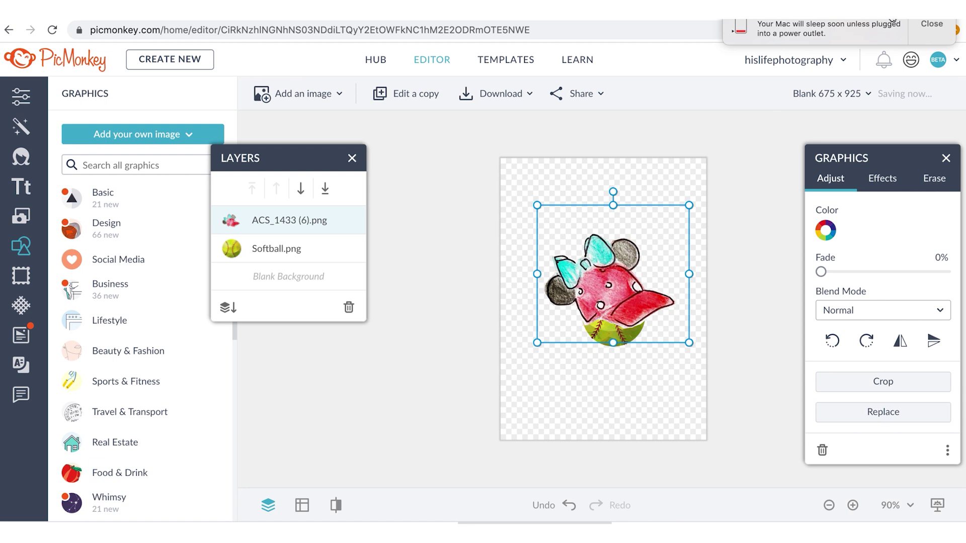
left_click(922, 23)
left_click(721, 245)
left_click(610, 297)
left_click_drag(611, 297, 604, 300)
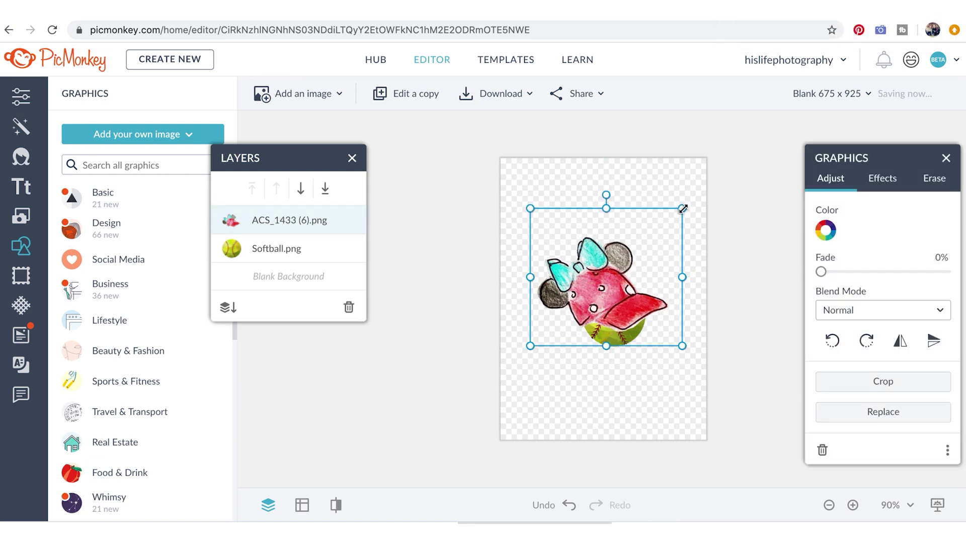
left_click_drag(683, 209, 662, 231)
left_click_drag(604, 286, 616, 280)
left_click(500, 388)
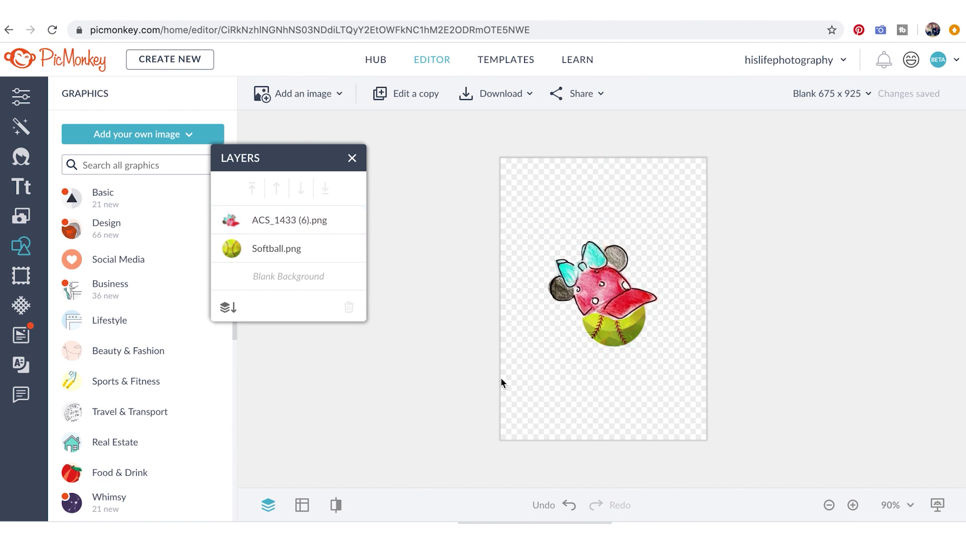
Download the softball design with the red cap as a PNG and delete the cap from the canvas
left_click(498, 93)
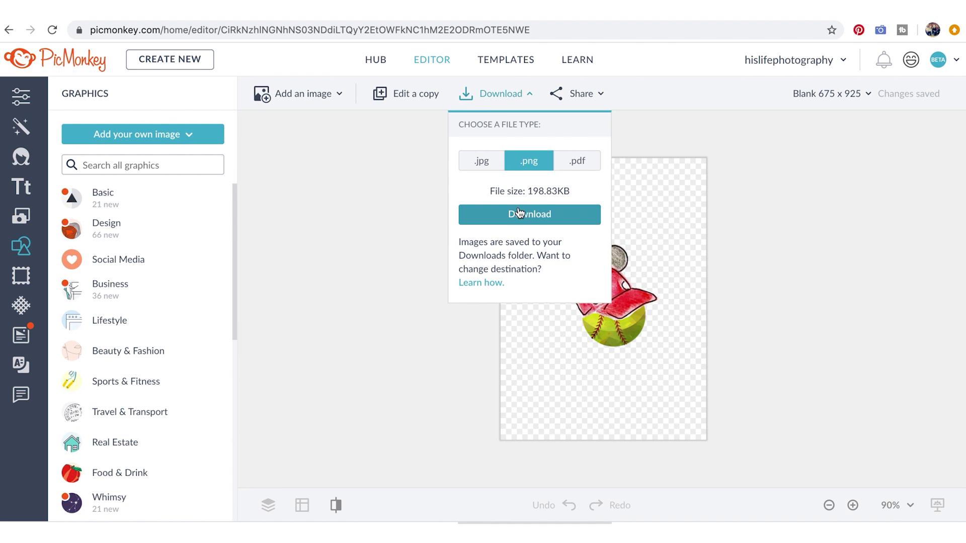
left_click(518, 214)
left_click(601, 291)
key("Delete")
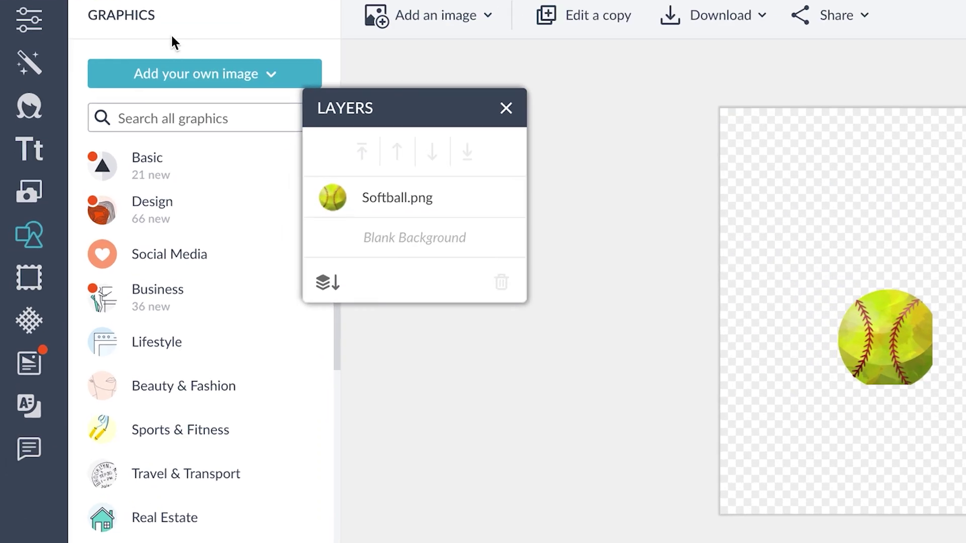
Insert the blue sorcerer hat with Mickey ears, ACS_1407 2.png, from the CLIPART folder
left_click(143, 133)
left_click(248, 152)
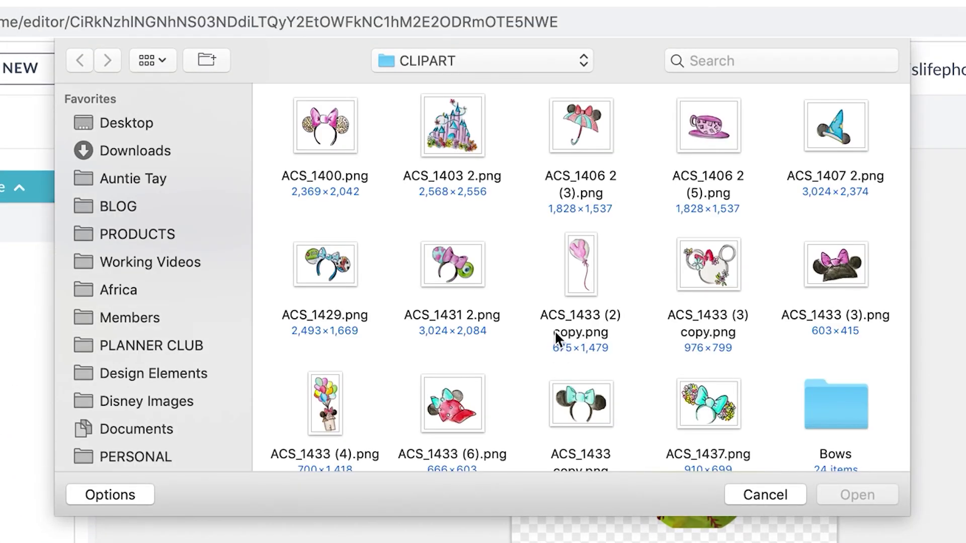
scroll(555, 334, "down", 1)
scroll(554, 333, "down", 2)
scroll(555, 333, "up", 3)
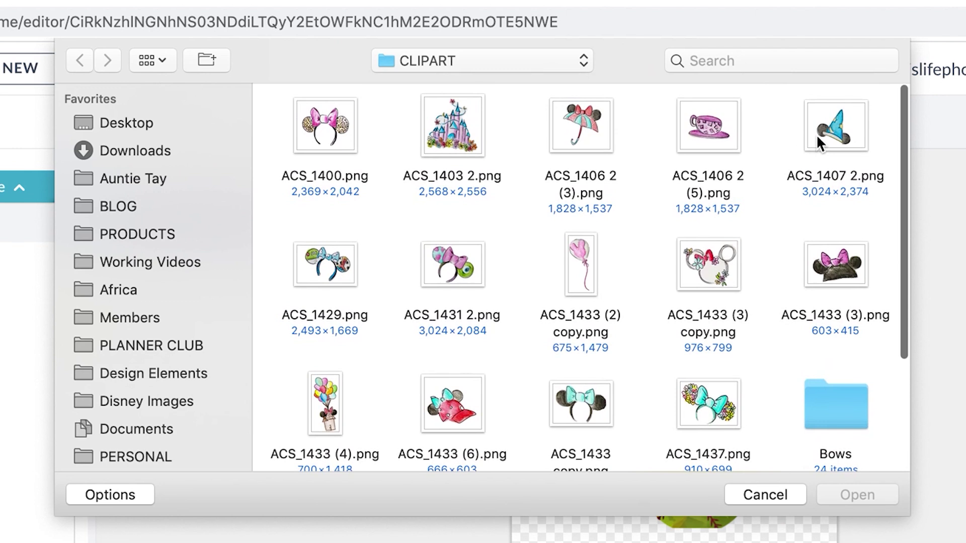
left_click(820, 177)
left_click(856, 494)
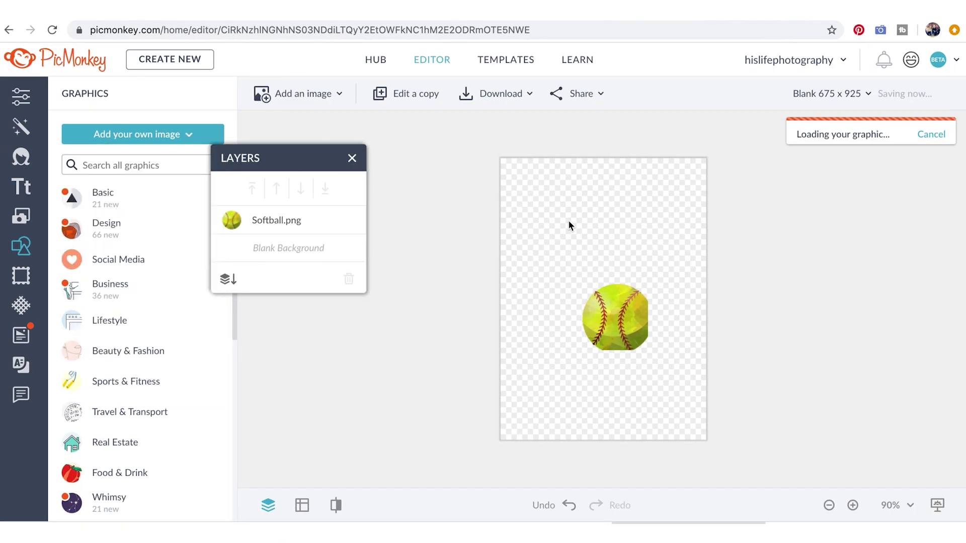
Place the blue sorcerer hat on top of the softball and shrink both together
left_click_drag(618, 294, 640, 255)
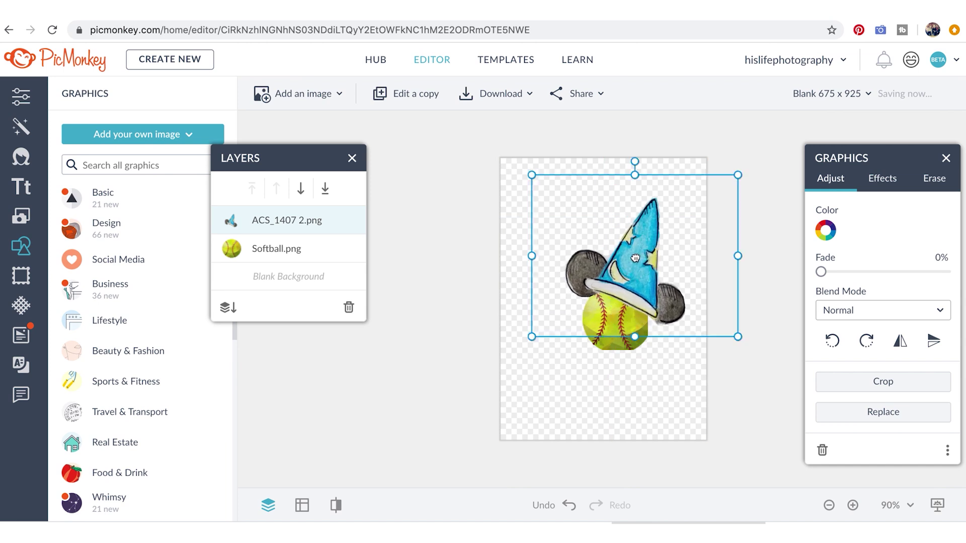
left_click(641, 338, "shift")
left_click_drag(721, 346, 703, 276)
left_click(664, 366)
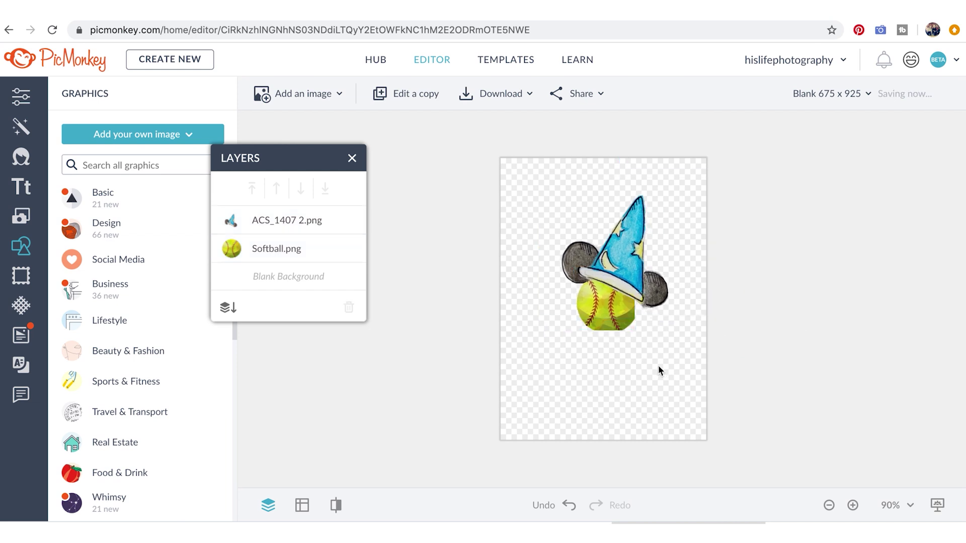
Nudge the softball under the hat and shrink the sorcerer hat slightly for a closer fit
left_click(616, 318)
left_click_drag(616, 318, 610, 319)
left_click_drag(709, 318, 694, 308)
mouse_move(594, 247)
left_mouse_down()
mouse_move(604, 244)
mouse_move(595, 246)
left_mouse_up()
left_click(452, 274)
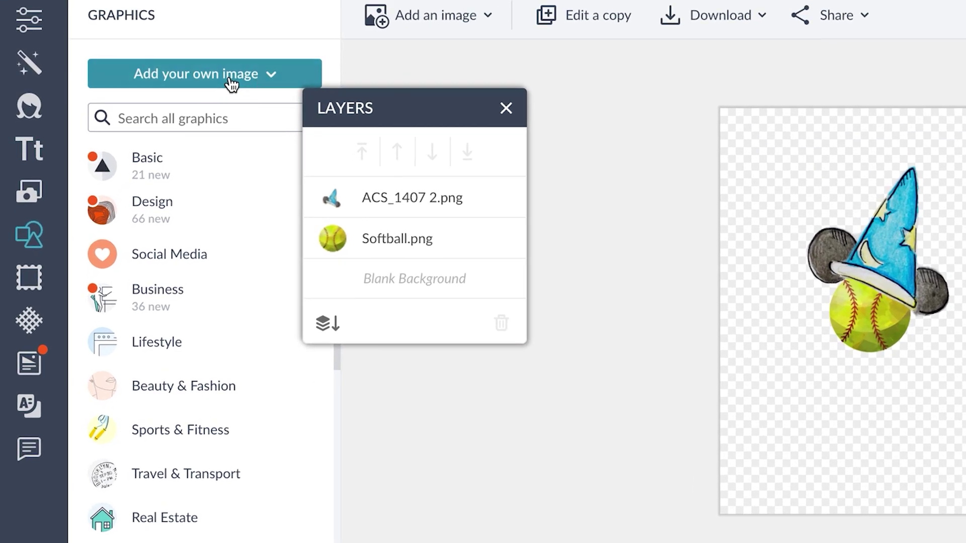
Insert the red polka-dot bow, disneyclipart1.png, from the Bows folder inside CLIPART
left_click(160, 137)
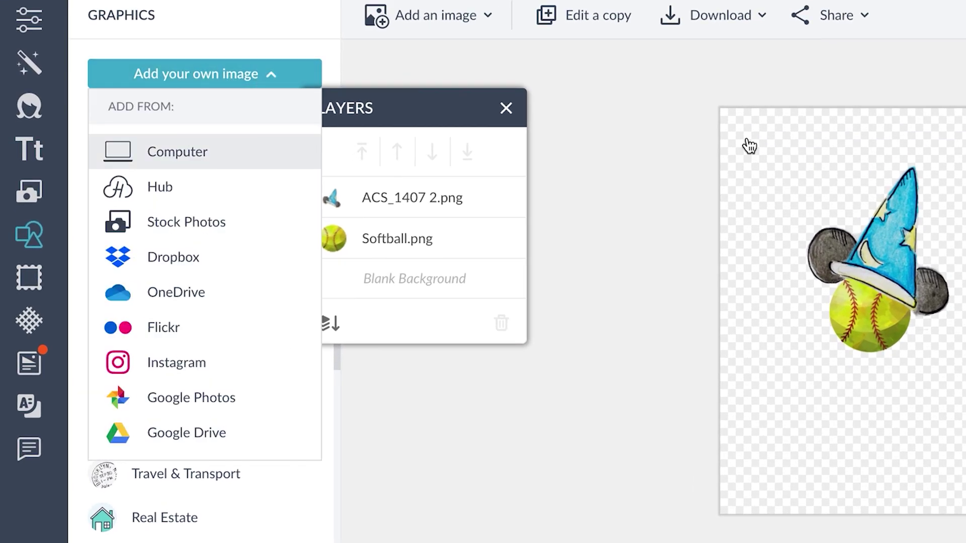
left_click(178, 152)
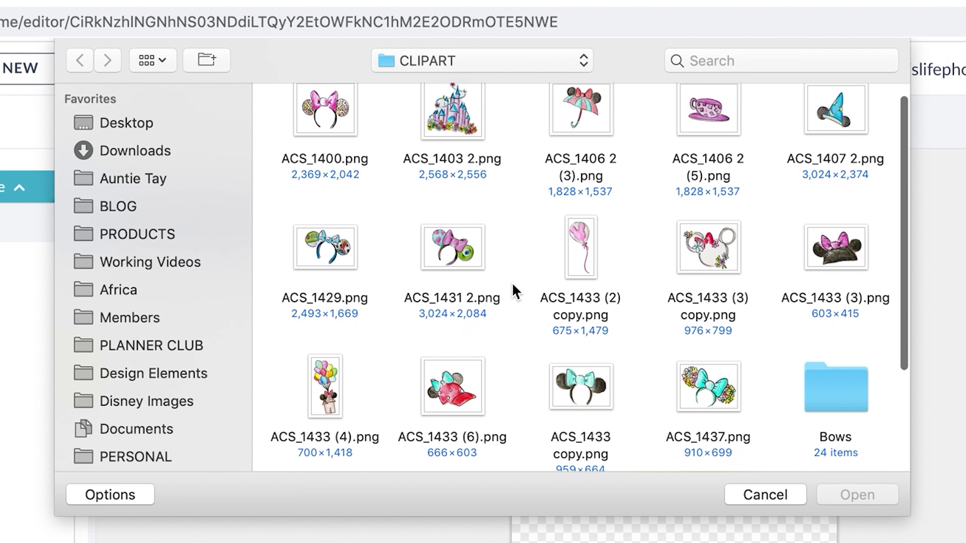
scroll(512, 282, "down", 3)
left_click(836, 274)
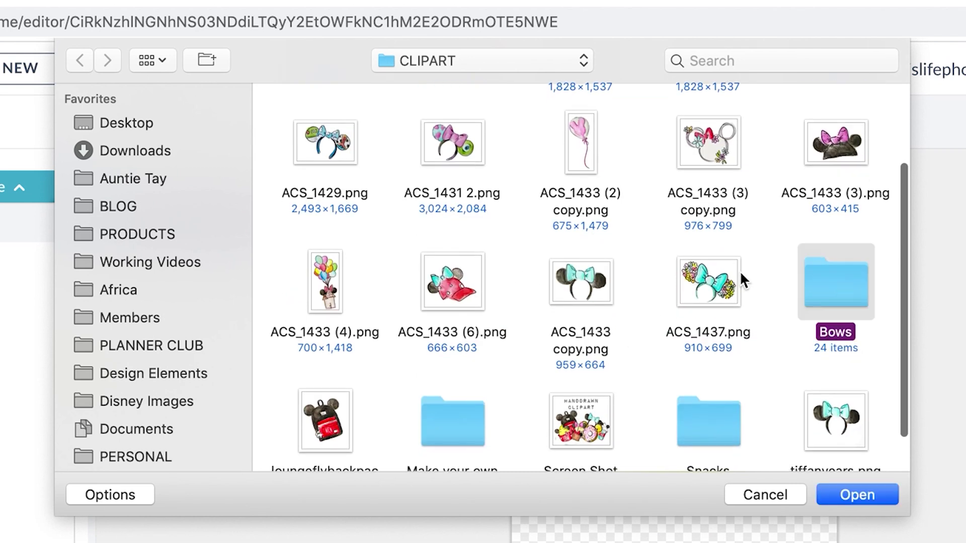
scroll(593, 347, "down", 1)
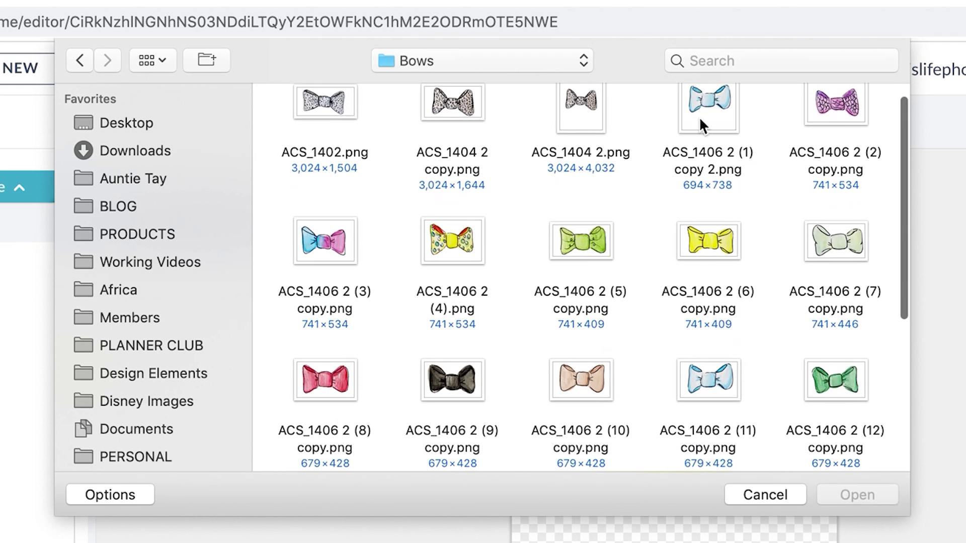
scroll(722, 272, "down", 10)
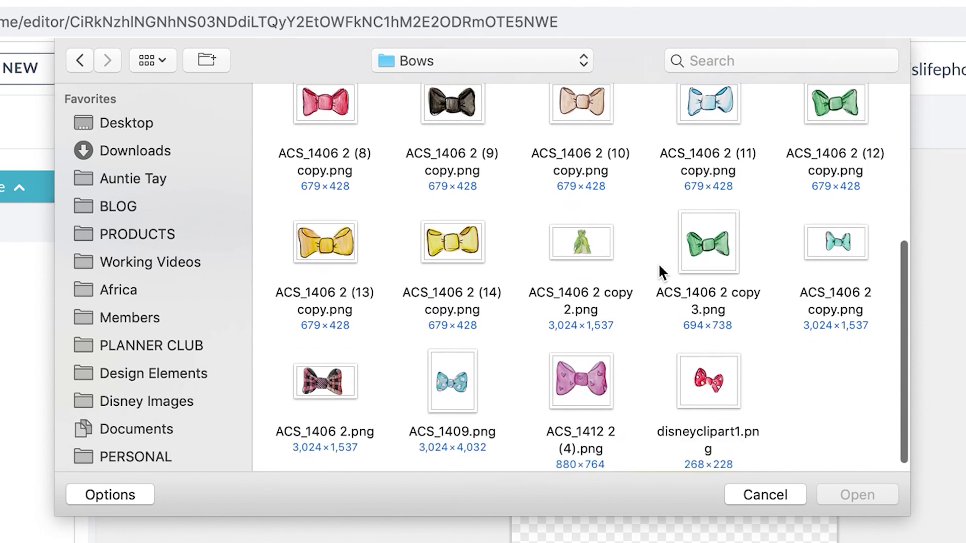
left_click(705, 373)
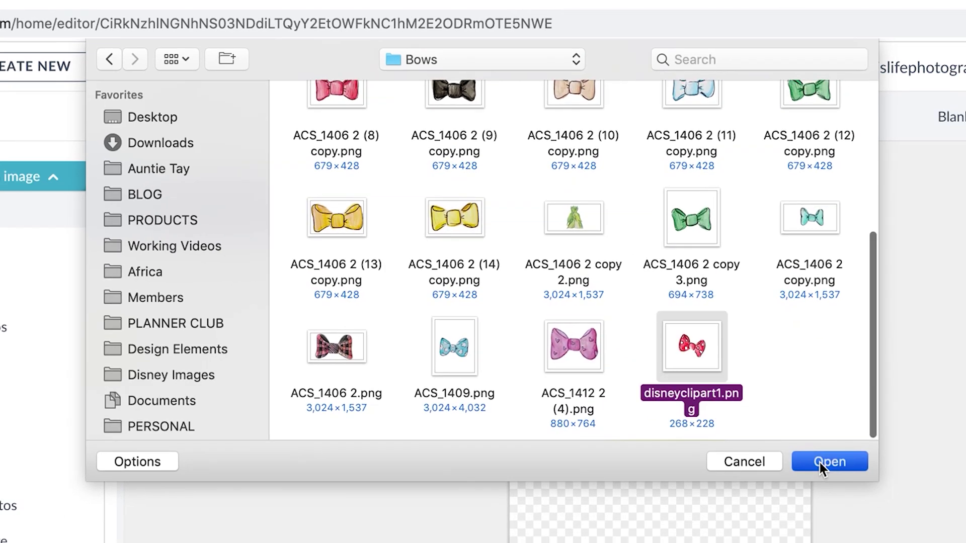
left_click(850, 493)
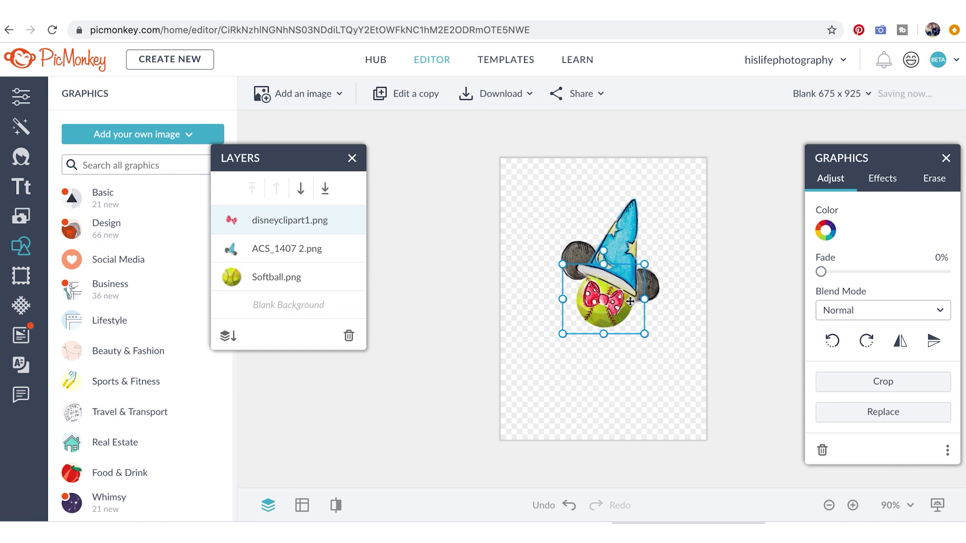
Place the polka-dot bow on the hat's brim beside the left ear and download the design as a PNG
left_click_drag(610, 297, 601, 273)
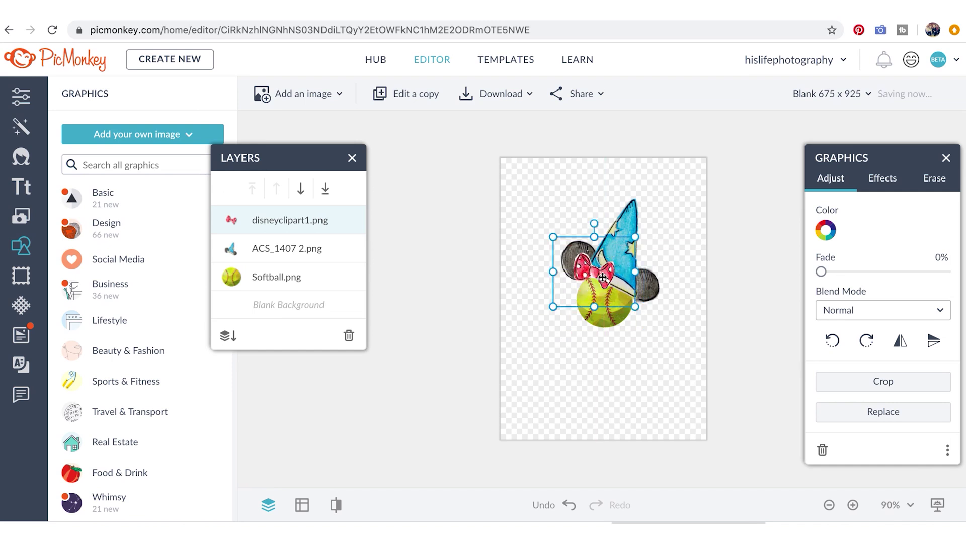
left_click(511, 356)
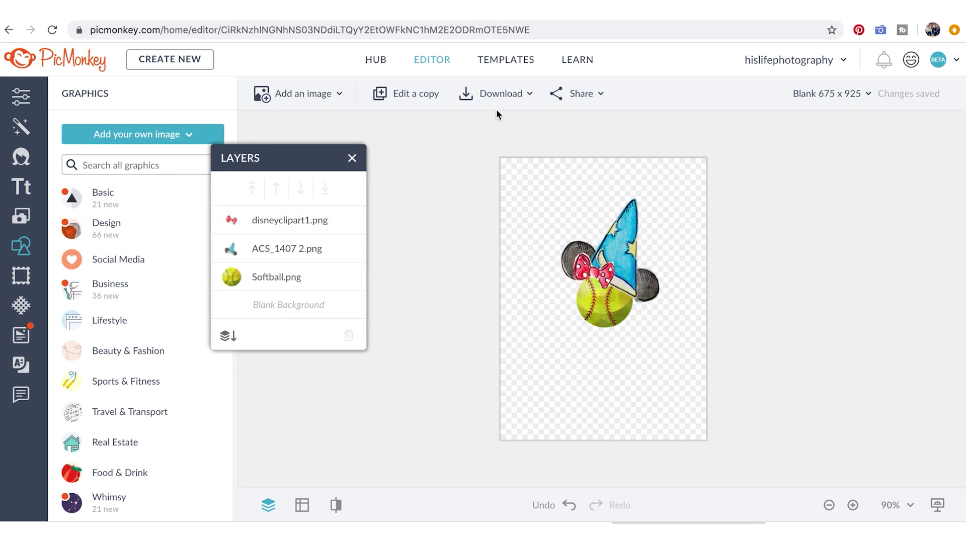
left_click(495, 94)
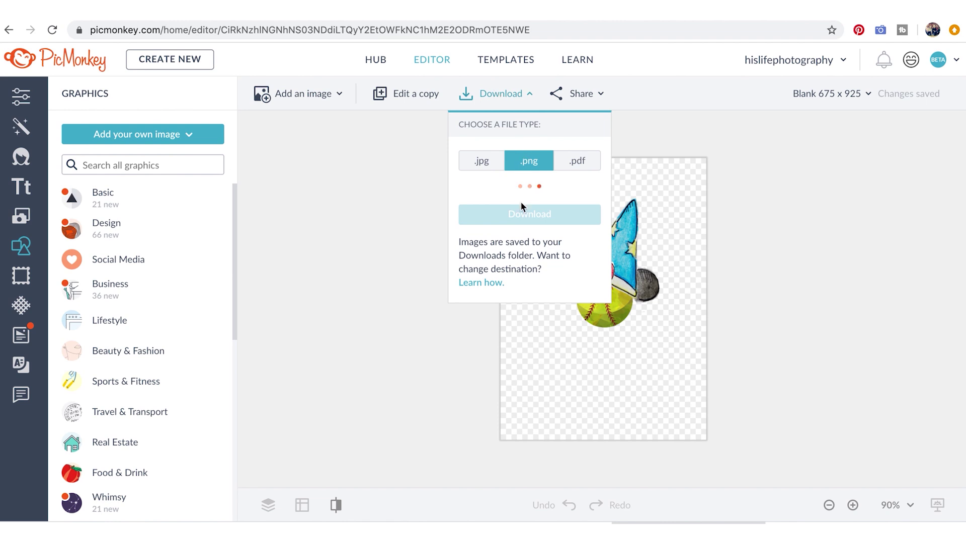
left_click(521, 216)
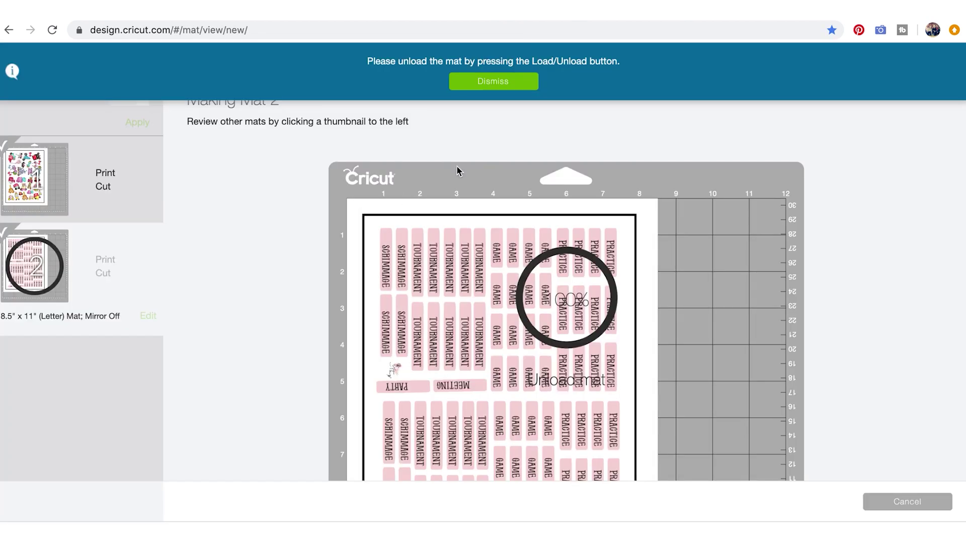
Switch to Cricut Design Space, cancel the current cut and start a new project, replacing the unsaved one
left_click(501, 85)
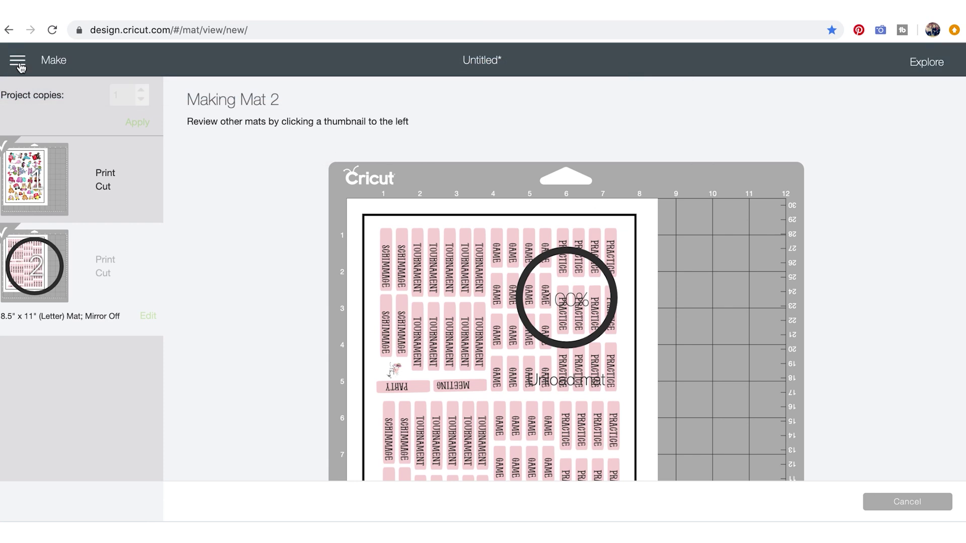
left_click(17, 61)
left_click(26, 111)
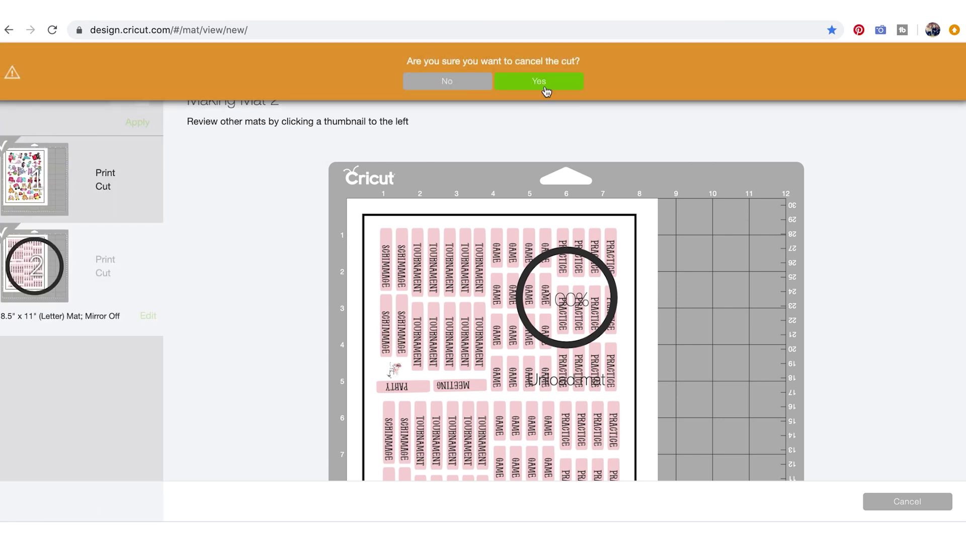
left_click(513, 80)
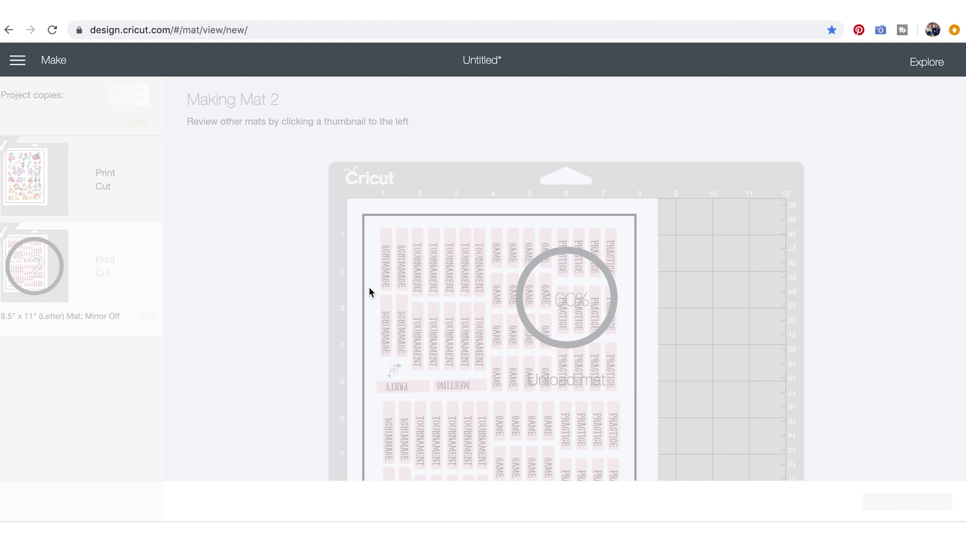
left_click(112, 208)
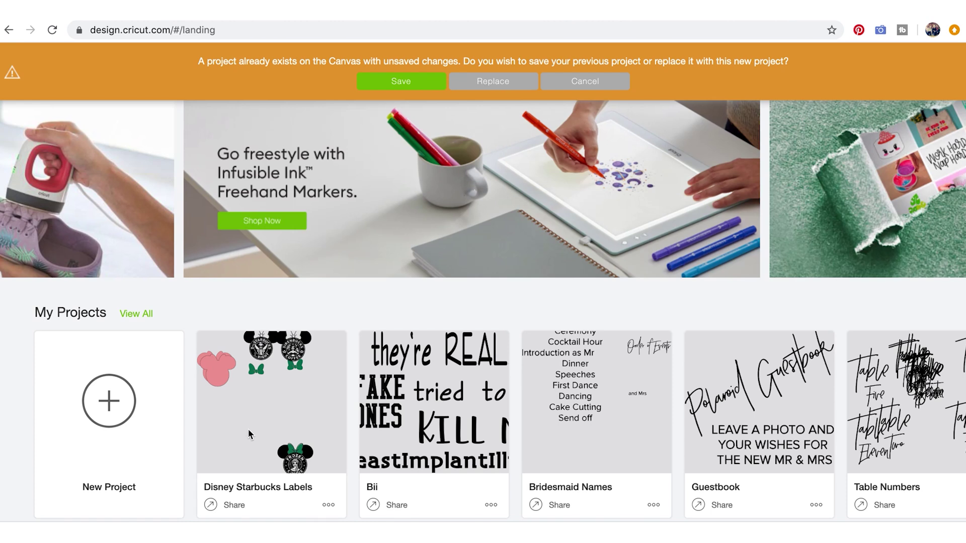
left_click(482, 85)
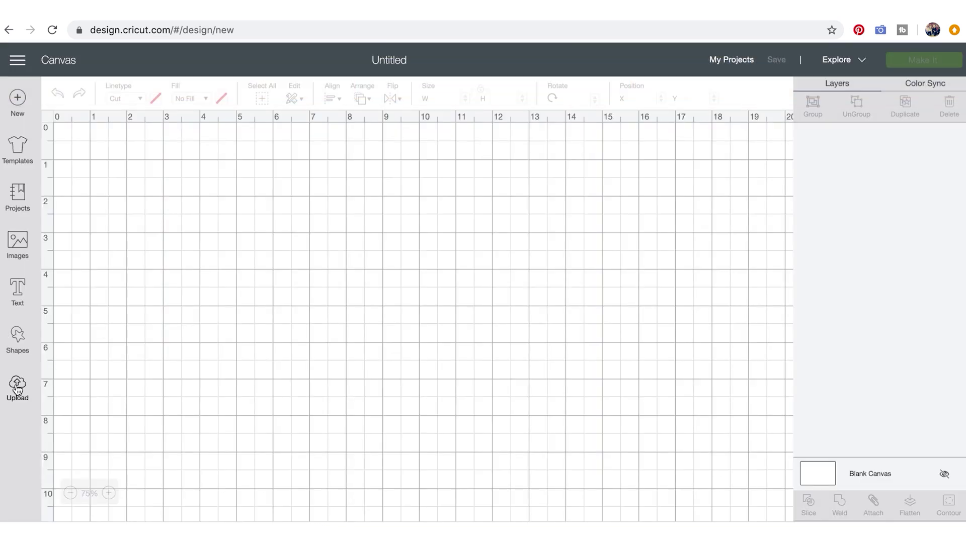
Upload the sorcerer-hat softball, Blank 675 x 925 (9).png, from the Downloads folder as a new image
left_click(17, 388)
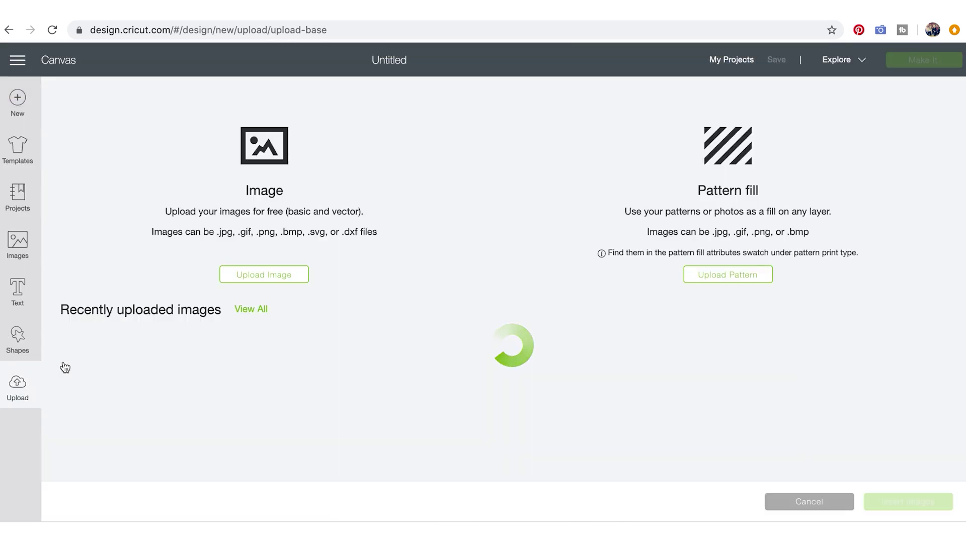
left_click(272, 275)
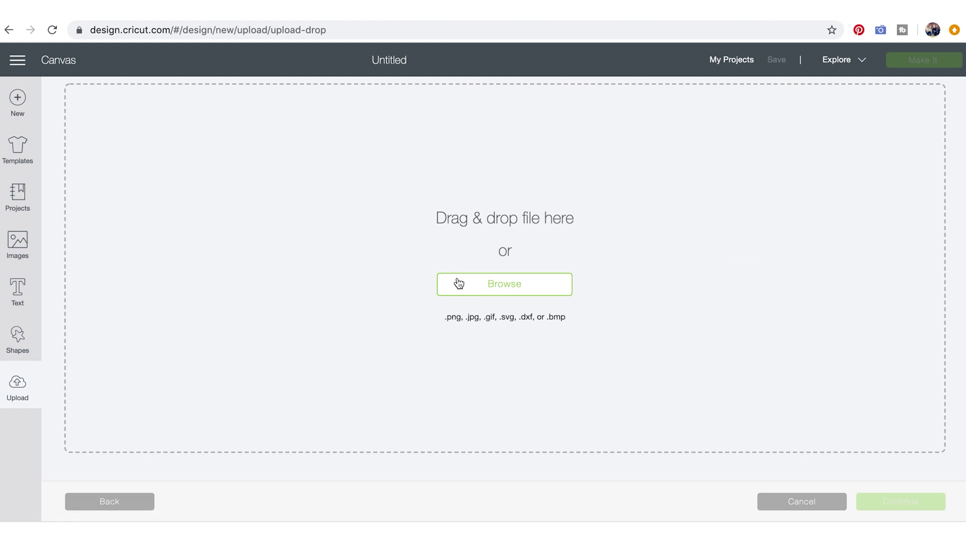
left_click(459, 287)
scroll(432, 154, "down", 5)
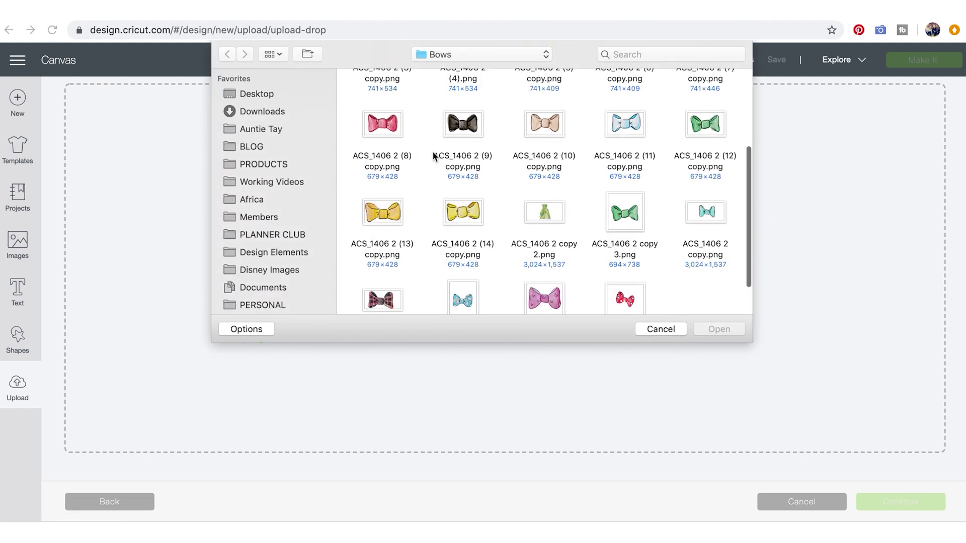
left_click(274, 98)
scroll(420, 180, "down", 10)
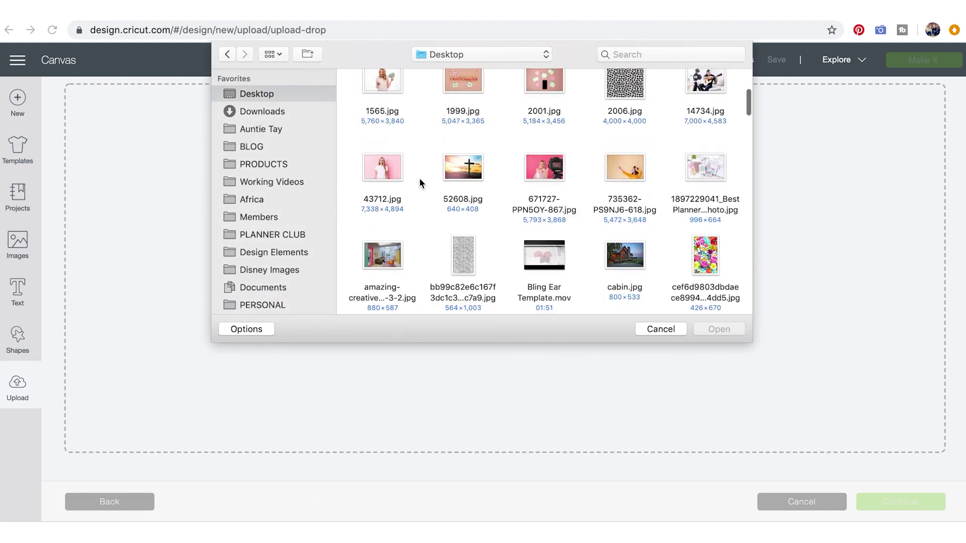
scroll(419, 182, "down", 2)
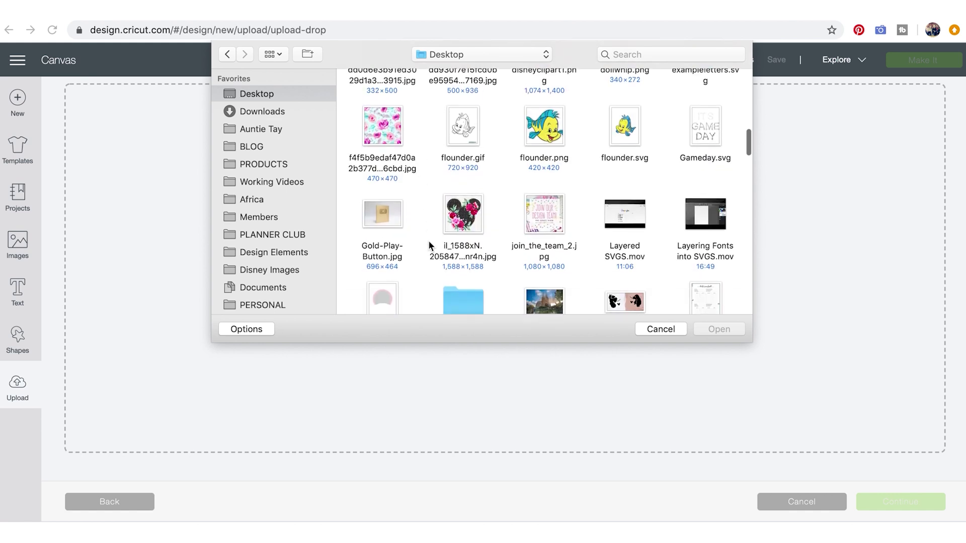
scroll(482, 231, "down", 15)
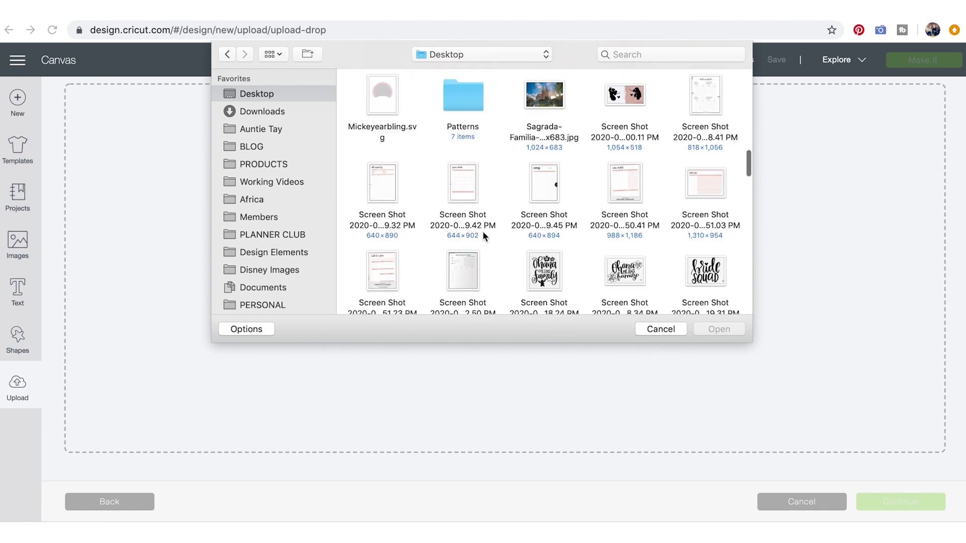
left_click(279, 113)
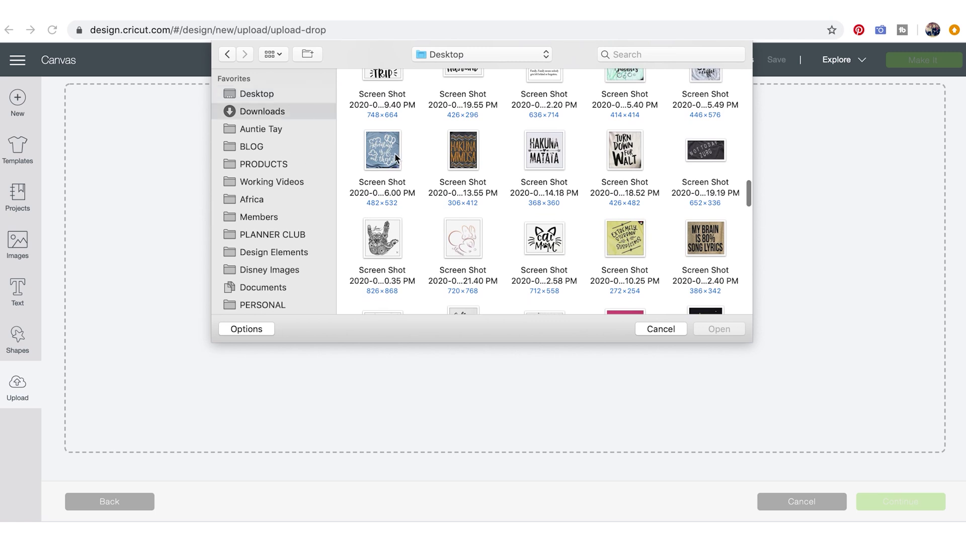
scroll(436, 192, "down", 3)
scroll(443, 181, "down", 10)
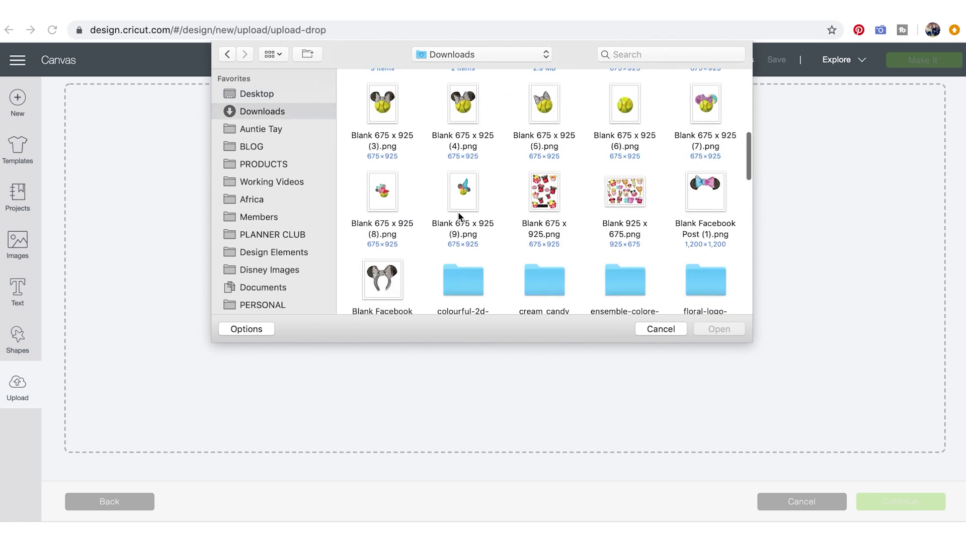
left_click(466, 213)
left_click(711, 329)
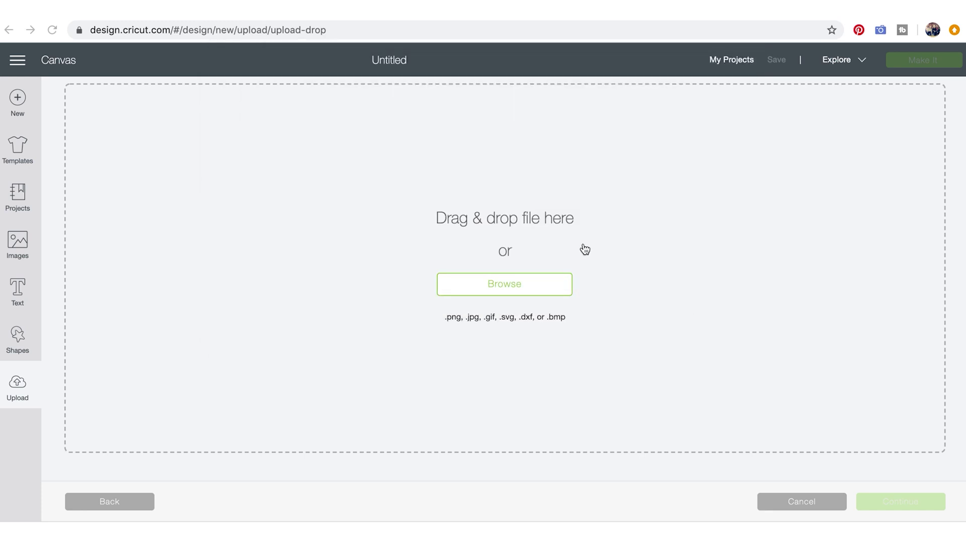
Classify the uploaded softball as a Complex image and save it as a Print Then Cut image
left_click(542, 391)
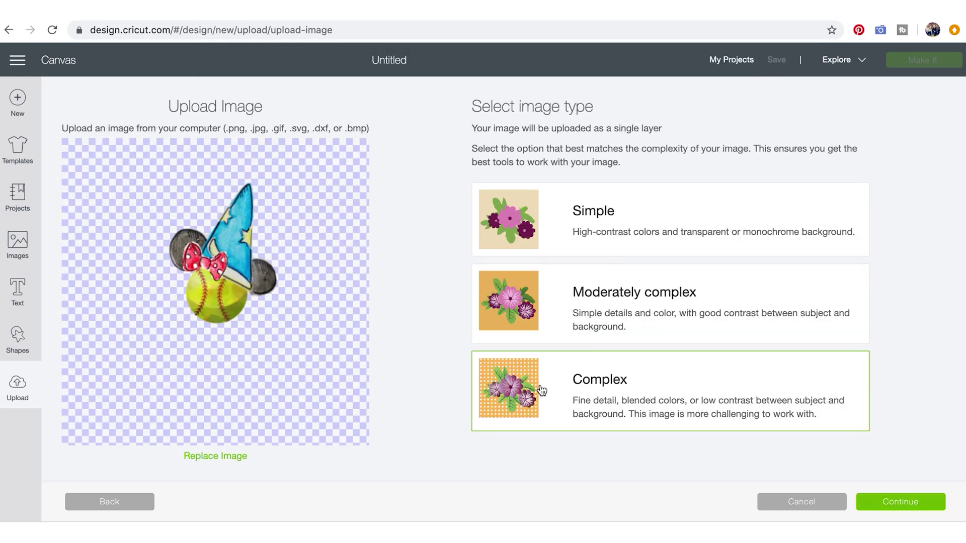
left_click(909, 508)
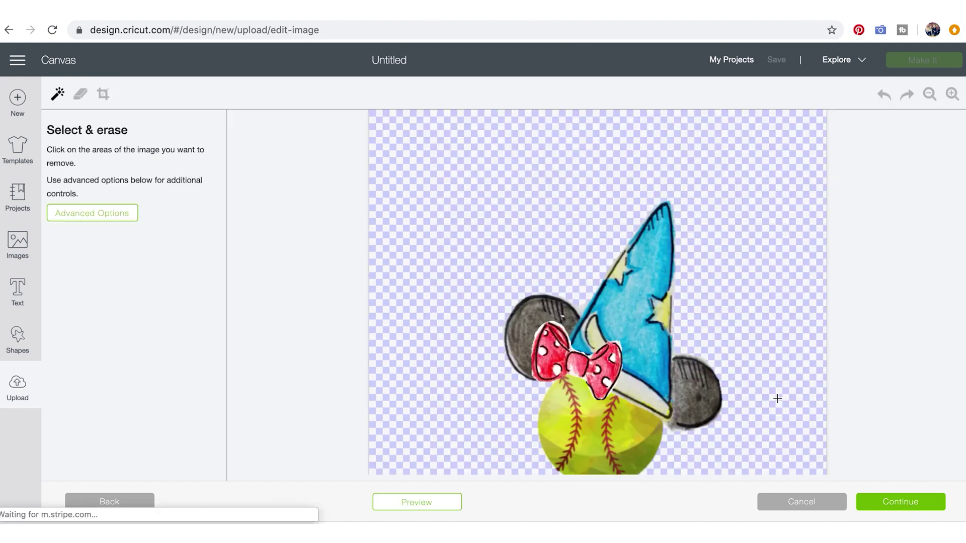
scroll(648, 432, "down", 5)
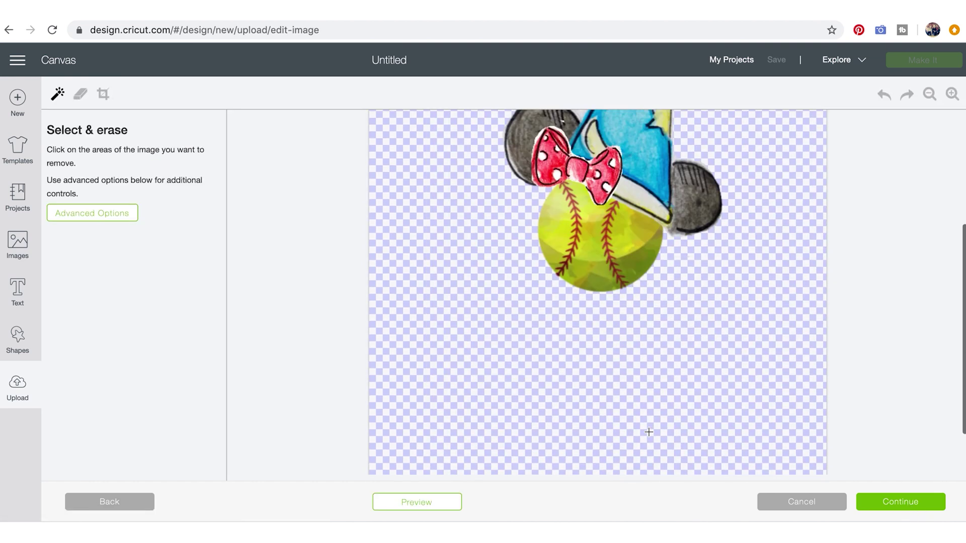
scroll(649, 432, "up", 5)
left_click(880, 501)
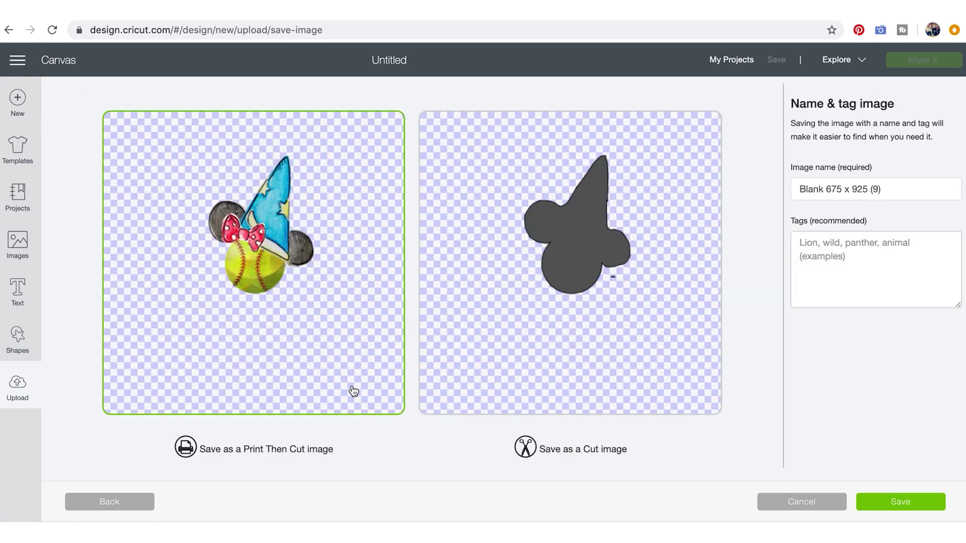
left_click(865, 500)
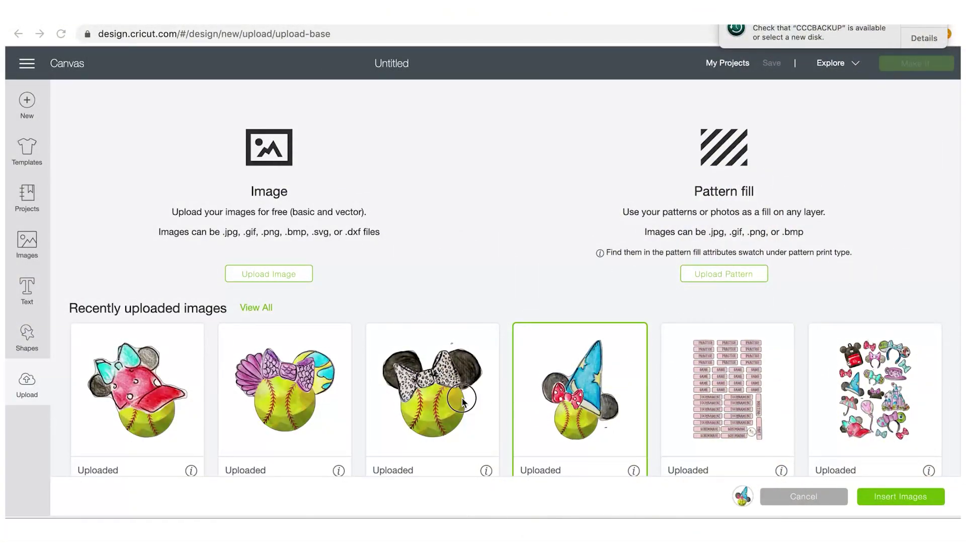
Insert the four recently uploaded softball images with the red cap, purple bow, leopard bow and sorcerer hat onto the canvas
left_click(318, 404)
left_click(411, 382)
left_click(143, 384)
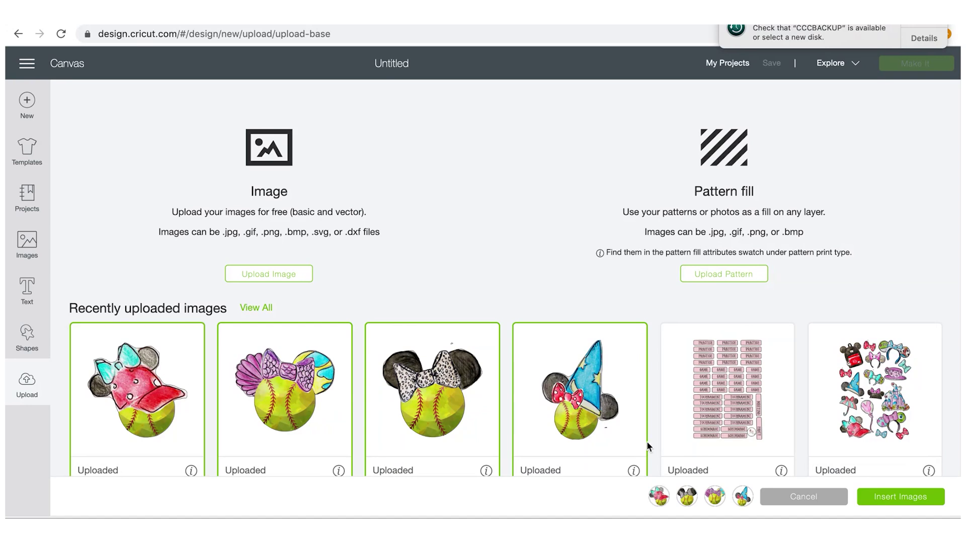
left_click(879, 500)
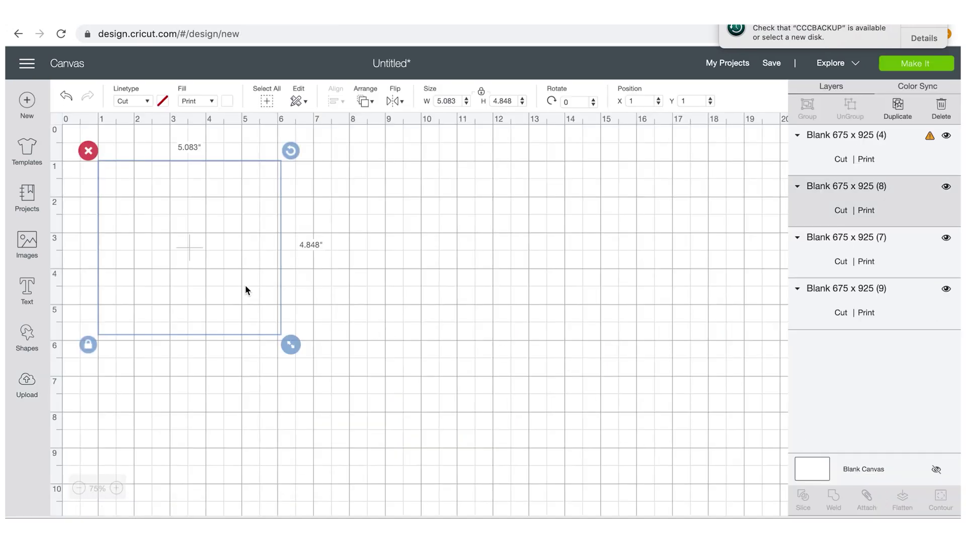
Pull the leopard-bow softball out of the stacked images to the canvas's right side and shrink it to about 0.88 inches wide
left_click_drag(221, 271, 521, 239)
left_click_drag(723, 439, 479, 250)
left_click_drag(436, 163, 537, 238)
left_click_drag(579, 281, 546, 250)
Move the red-cap softball clear of the stack and shrink it to about 1.07 inches wide
left_click_drag(315, 225, 552, 377)
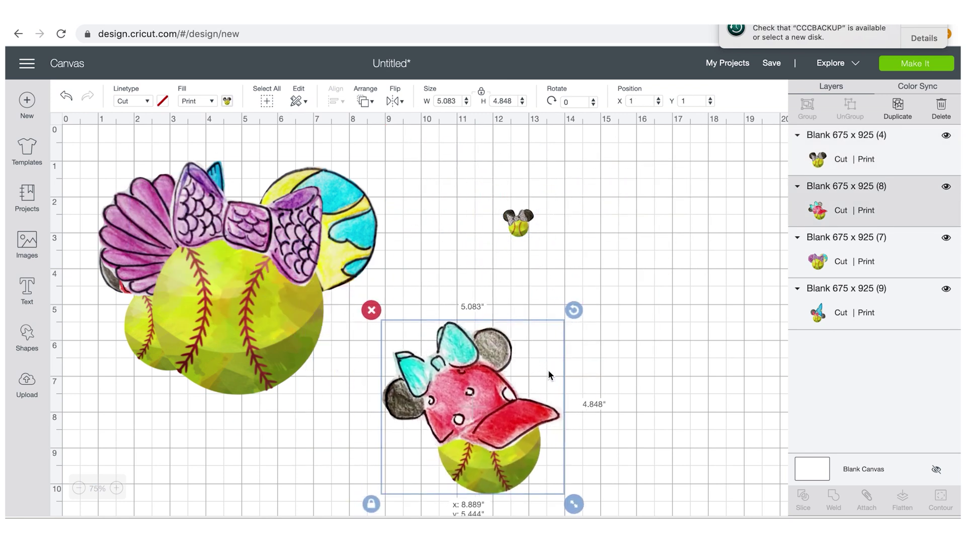
left_click_drag(576, 496, 431, 348)
left_click(119, 488)
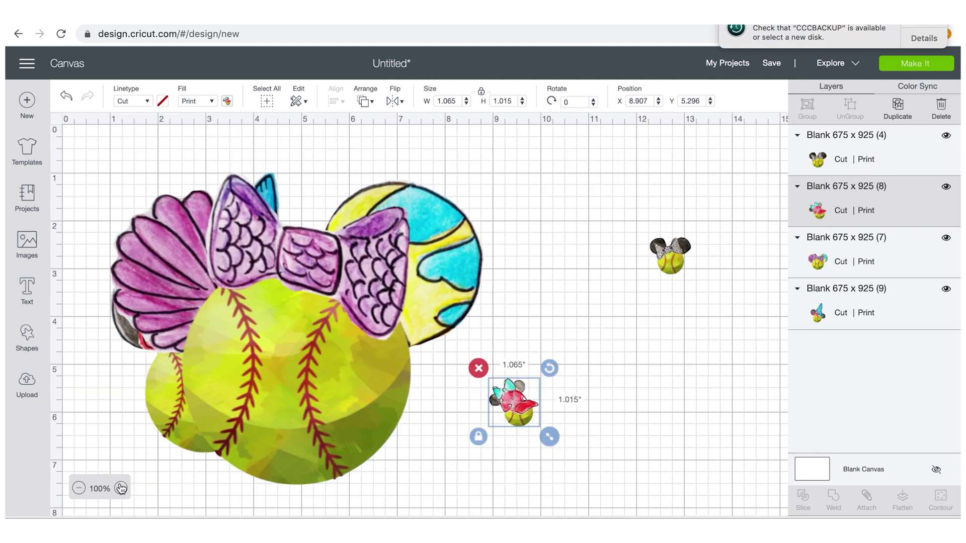
Shrink the purple-bow softball to about 0.73 inches wide and place it right of the sorcerer-hat softball
left_click(298, 441)
left_click_drag(500, 499, 235, 268)
left_click_drag(236, 277, 158, 222)
left_click_drag(128, 188, 427, 196)
Set the purple-bow softball's width to 0.25 inches
left_click(458, 102)
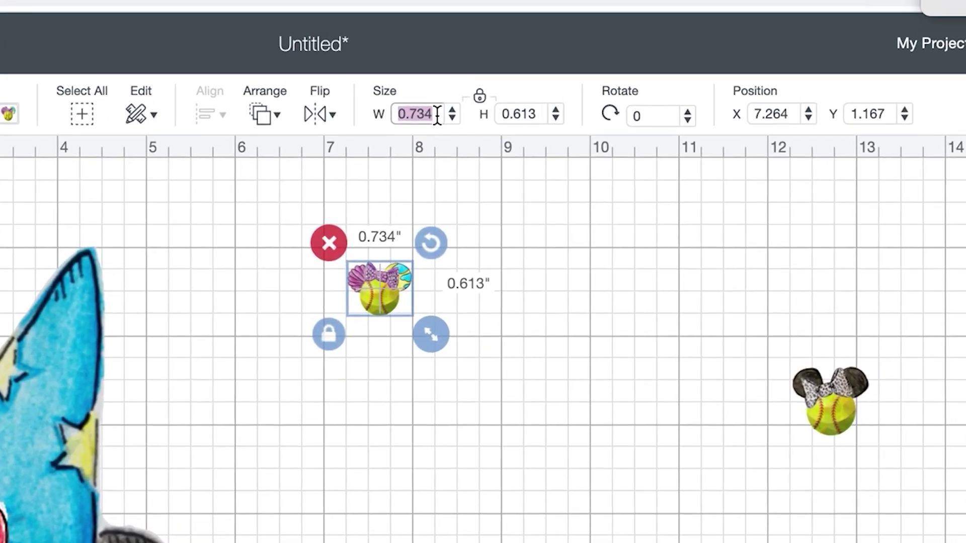
key("BackSpace")
type(".25")
key("Return")
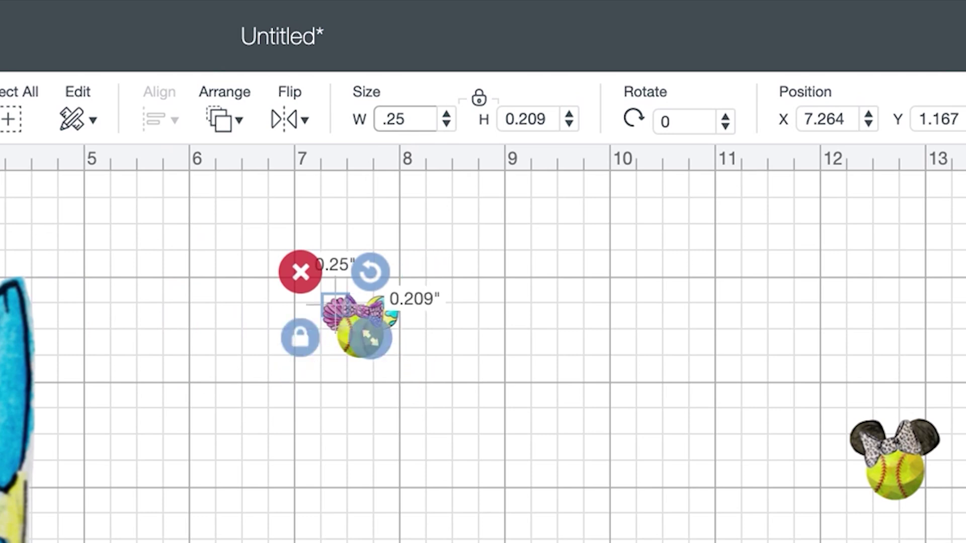
Move the red-cap softball up nearer the purple-bow softball and set the purple-bow softball's width to 0.5 inches
left_click_drag(541, 542, 529, 453)
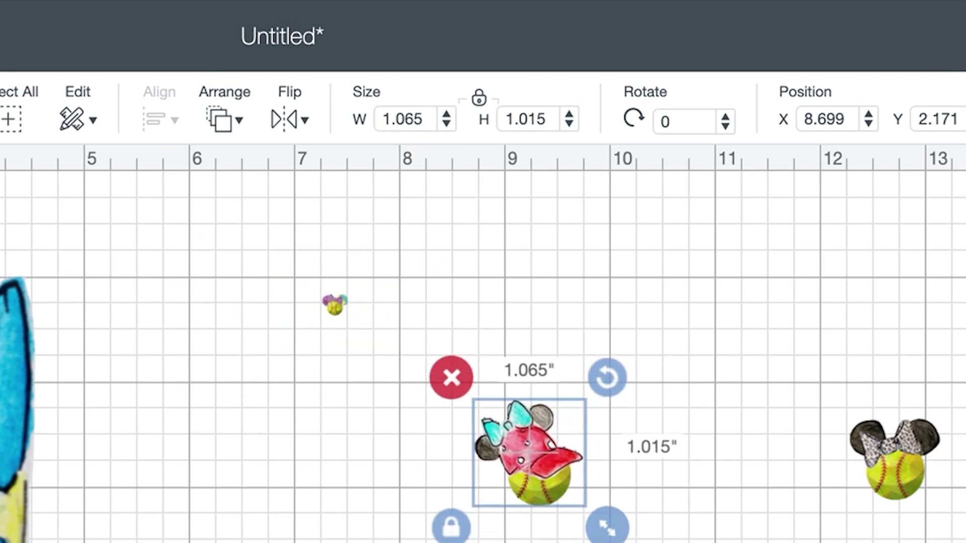
left_click(338, 305)
key("BackSpace")
key("BackSpace")
type("5")
key("Return")
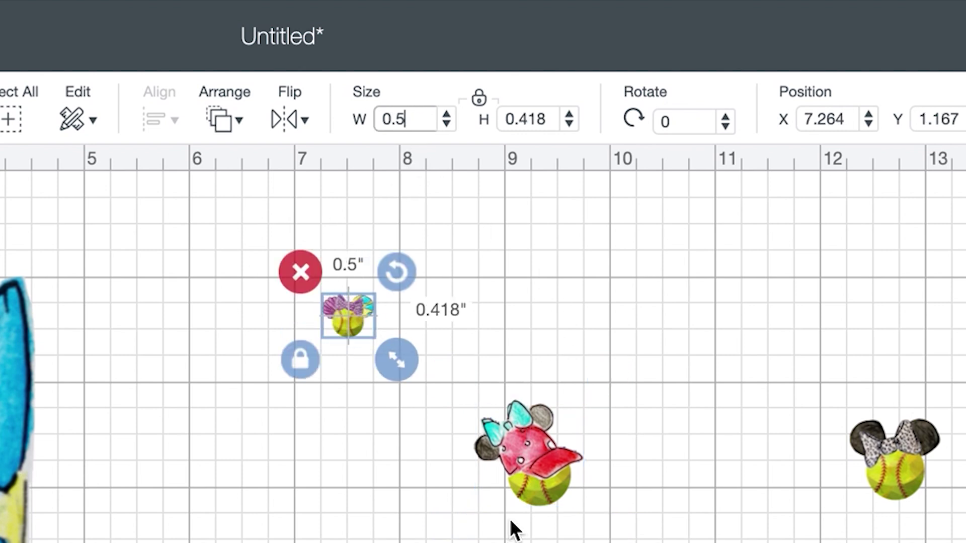
Set the red-cap softball's width to 0.5 inches
left_click(528, 449)
double_click(422, 122)
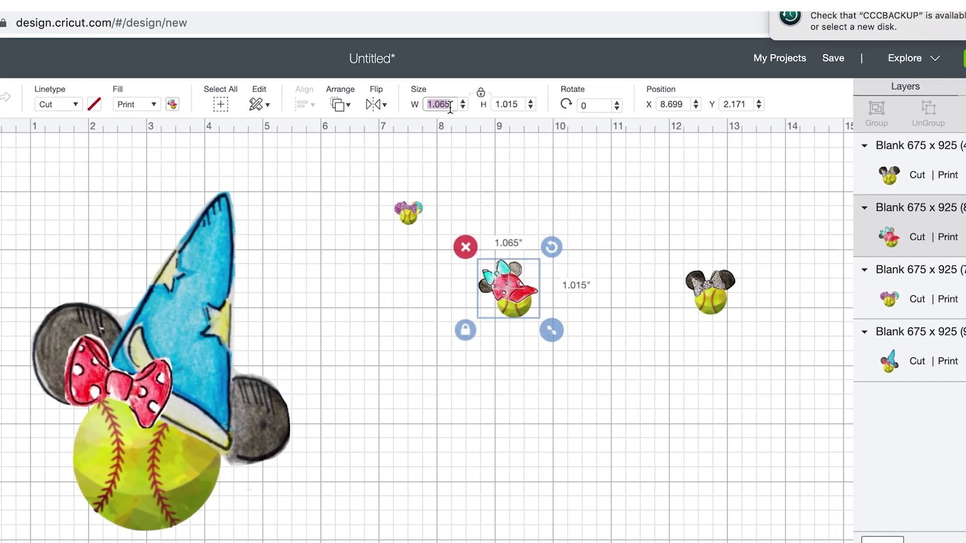
type("5")
key("Return")
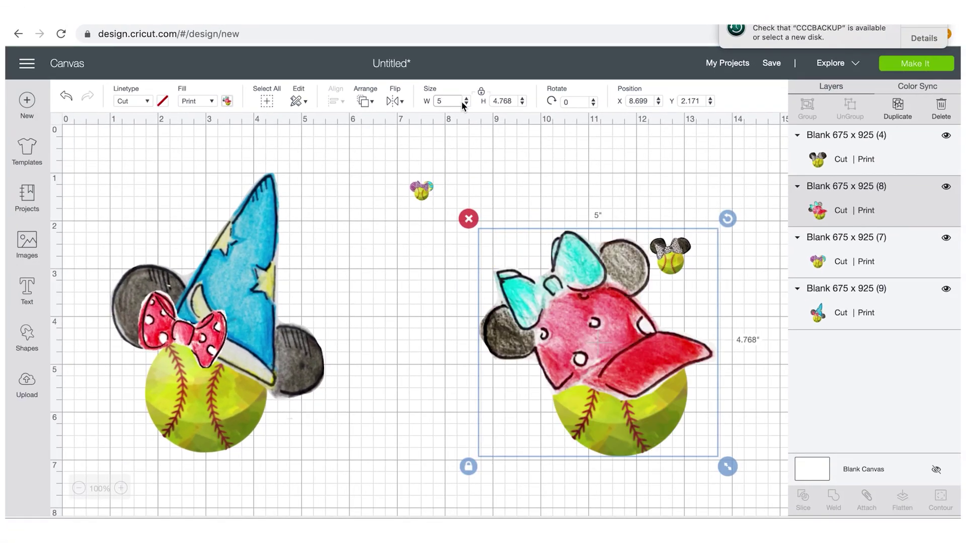
key("BackSpace")
type(".5")
key("Return")
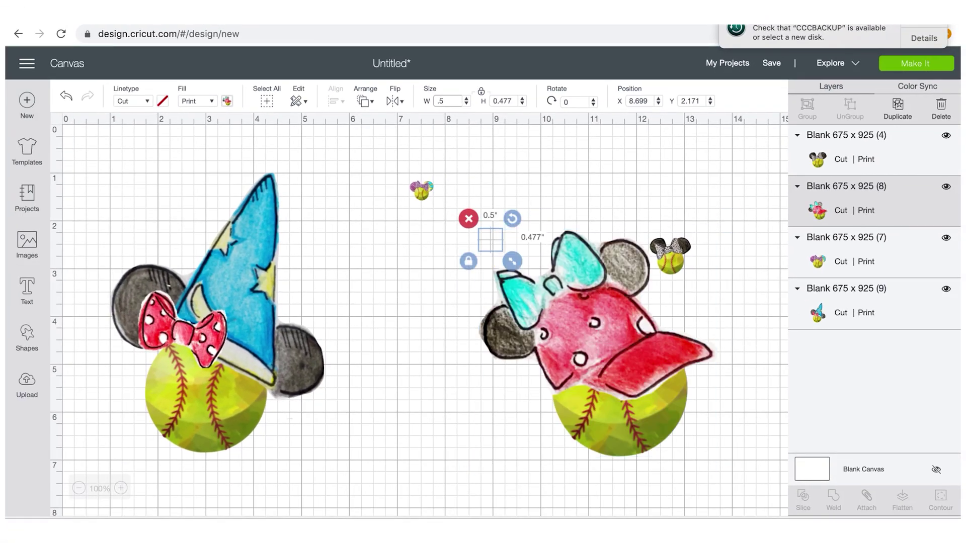
Set the leopard-bow softball's width to 0.5 inches
left_click(667, 257)
left_click(456, 102)
type(".")
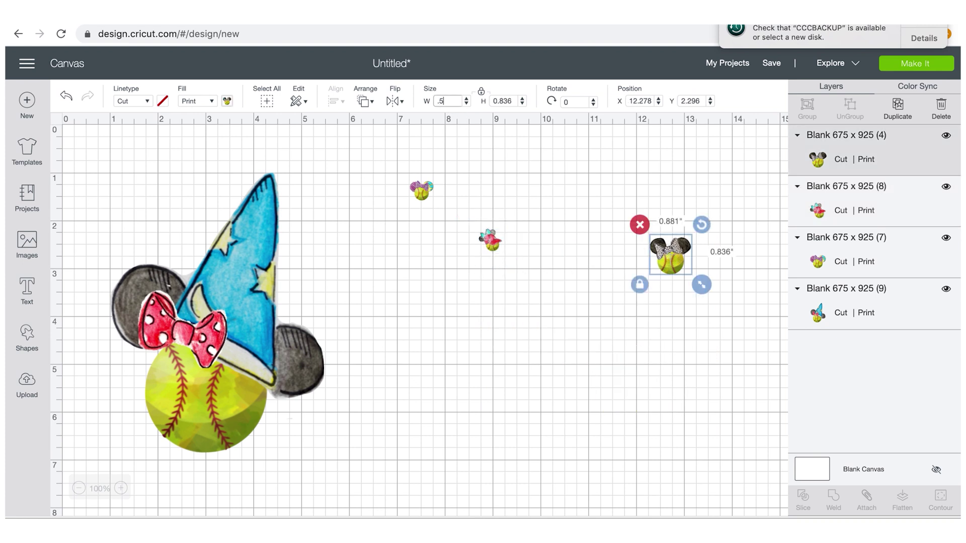
type("5")
key("Return")
Set the sorcerer-hat softball's height to 0.5 inches and move it just below the purple-bow softball
left_click(272, 305)
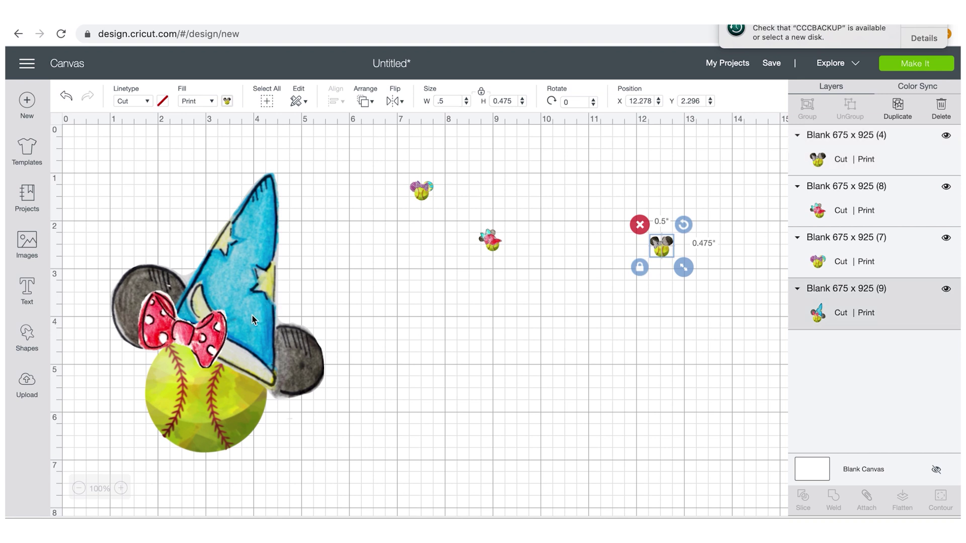
left_click(512, 101)
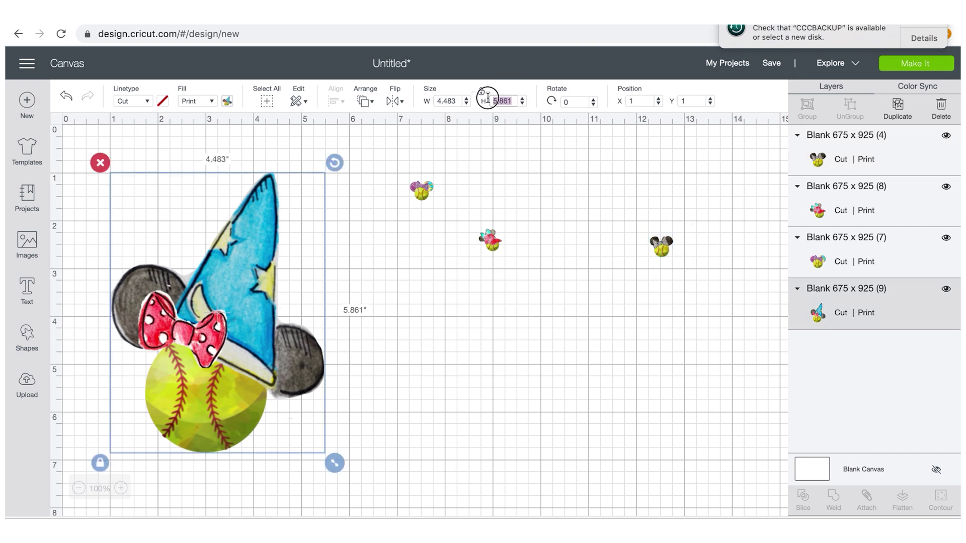
type(".5")
key("Return")
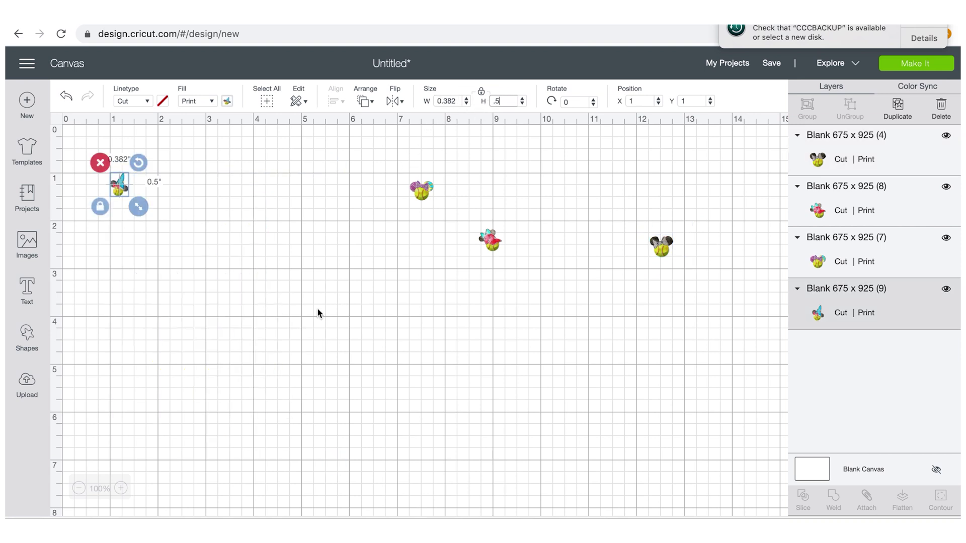
left_click_drag(122, 200, 397, 245)
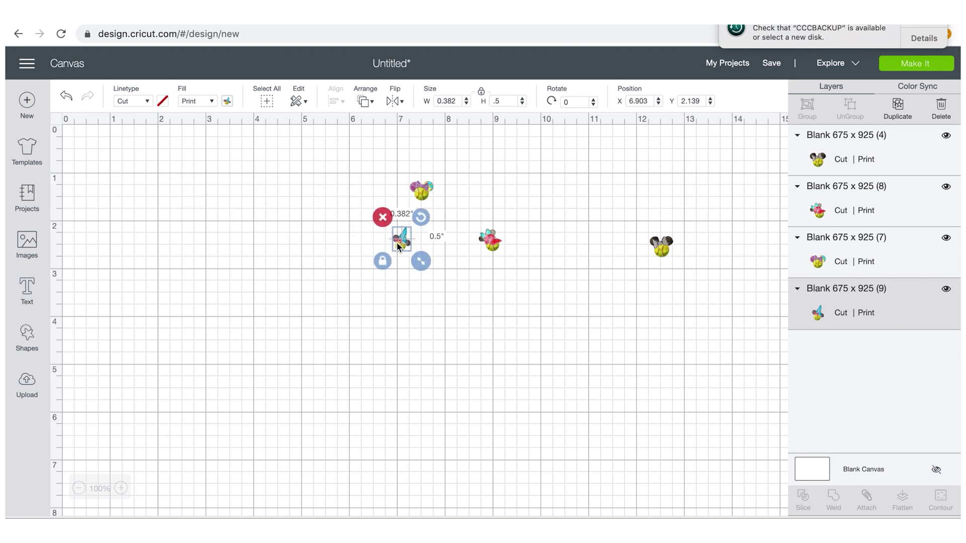
left_click(565, 261)
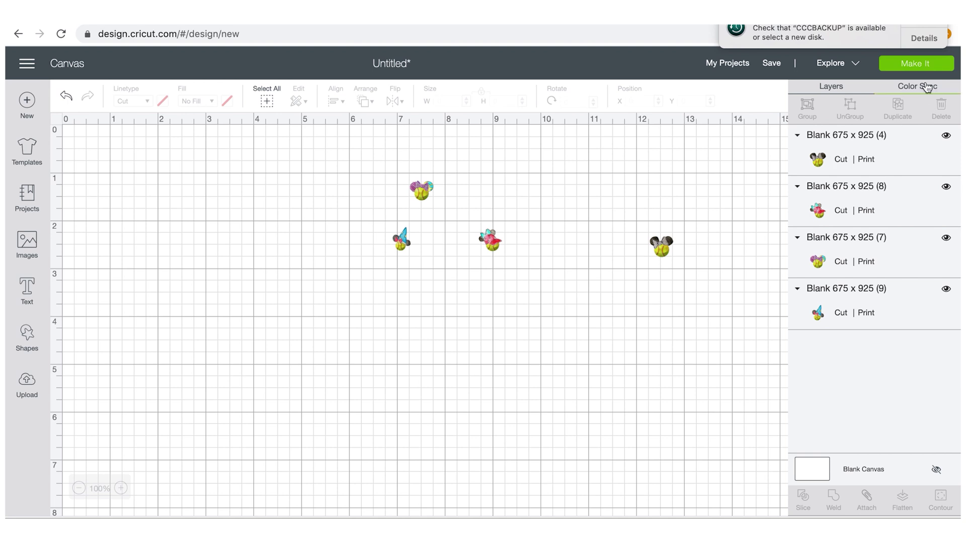
Send the design to the mat preview, apply 30 project copies and check the sticker layout on the letter sheet
left_click(915, 65)
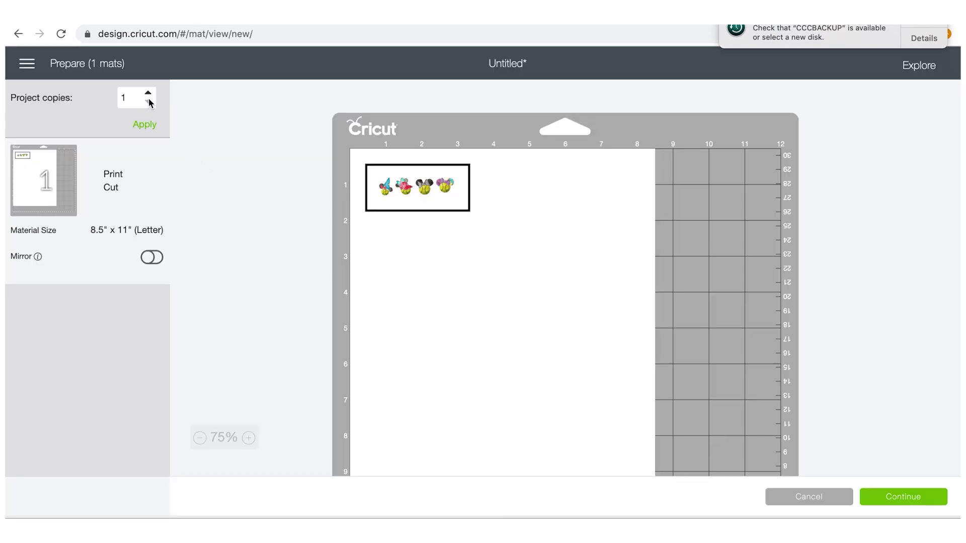
left_click(132, 97)
type("30")
left_click(148, 124)
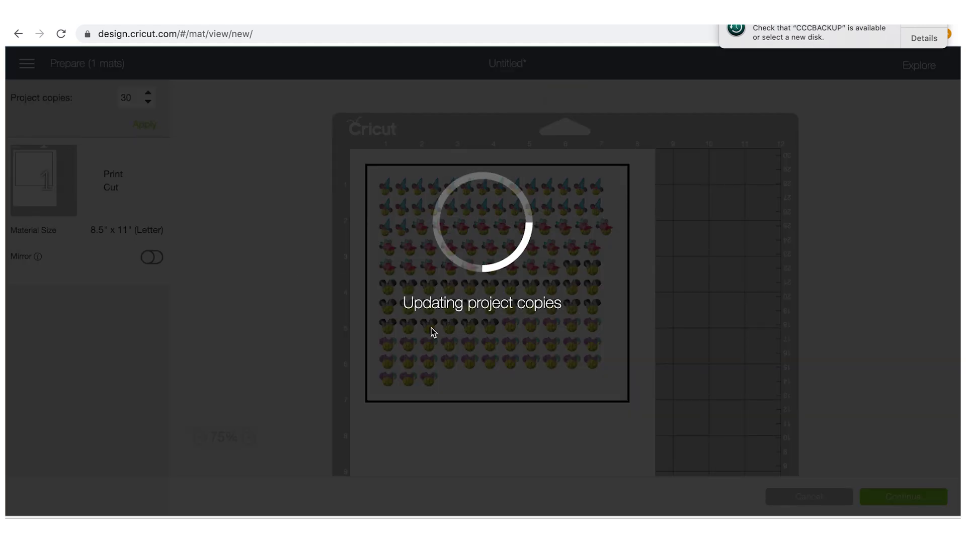
scroll(430, 327, "down", 4)
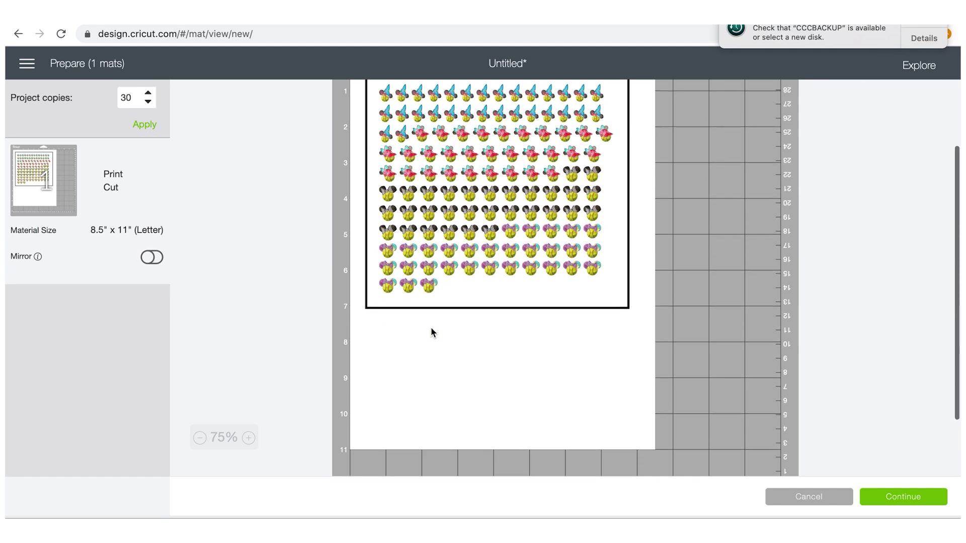
scroll(431, 333, "up", 2)
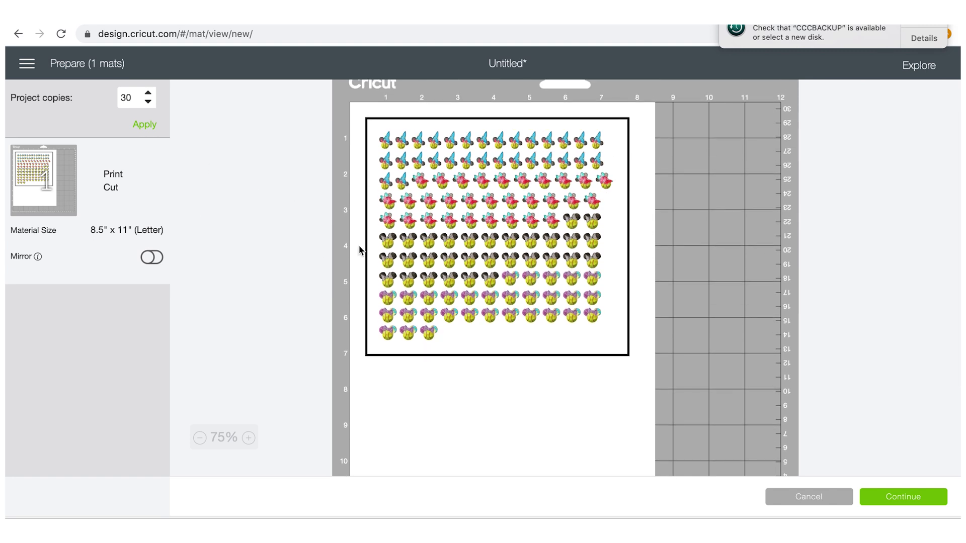
Apply 50 project copies to the sticker layout
scroll(360, 250, "up", 1)
left_click(130, 101)
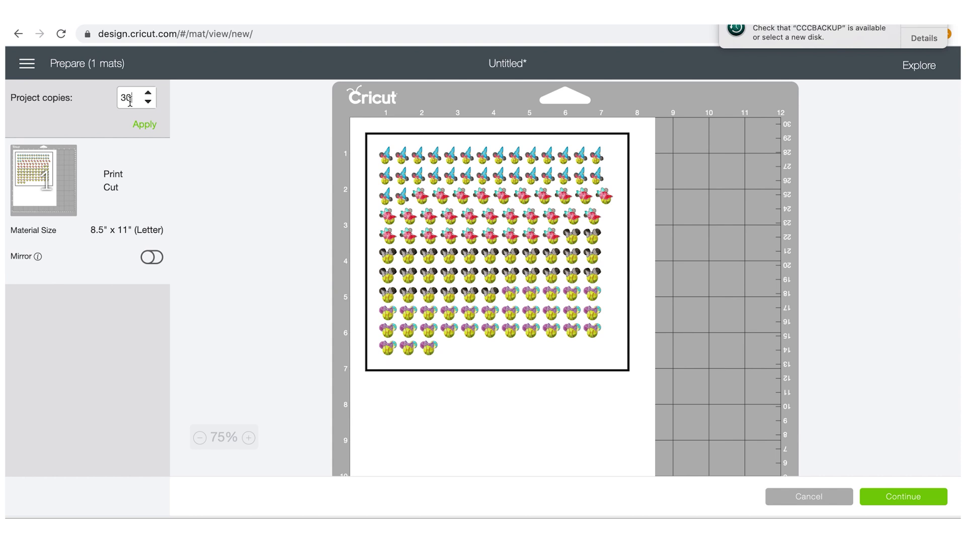
left_click(145, 124)
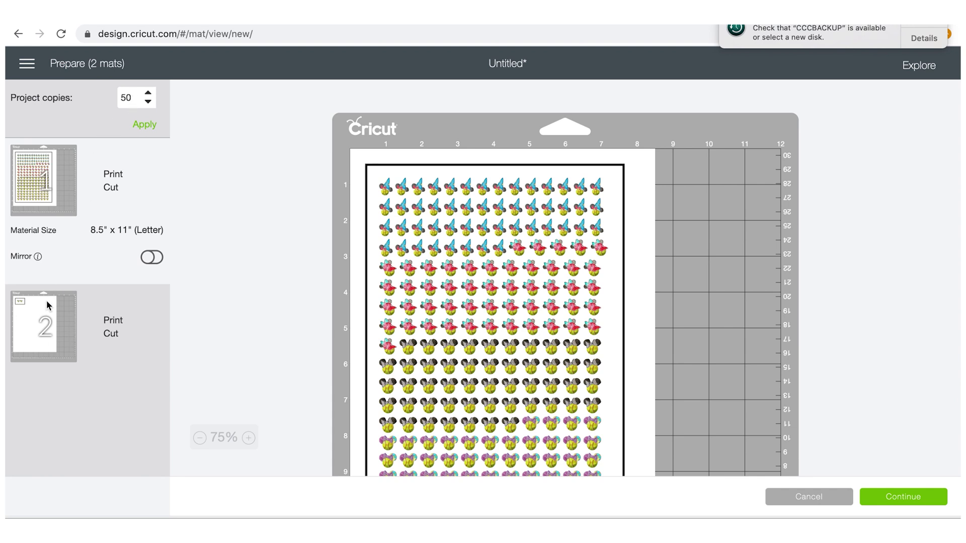
Set the project copies to 49, apply the change and check the sticker layout on the letter sheet
left_click(134, 96)
left_click(144, 126)
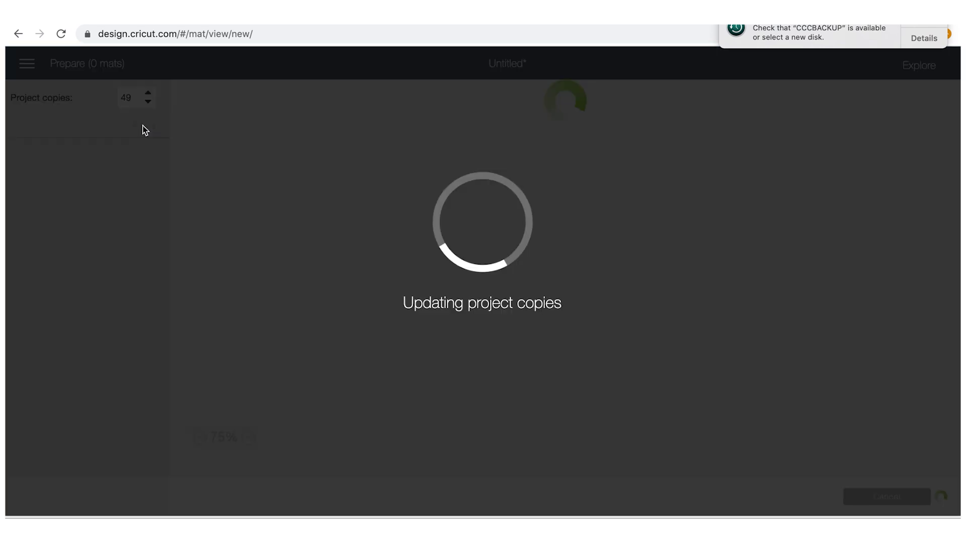
scroll(469, 357, "down", 5)
scroll(467, 352, "up", 1)
scroll(530, 369, "up", 1)
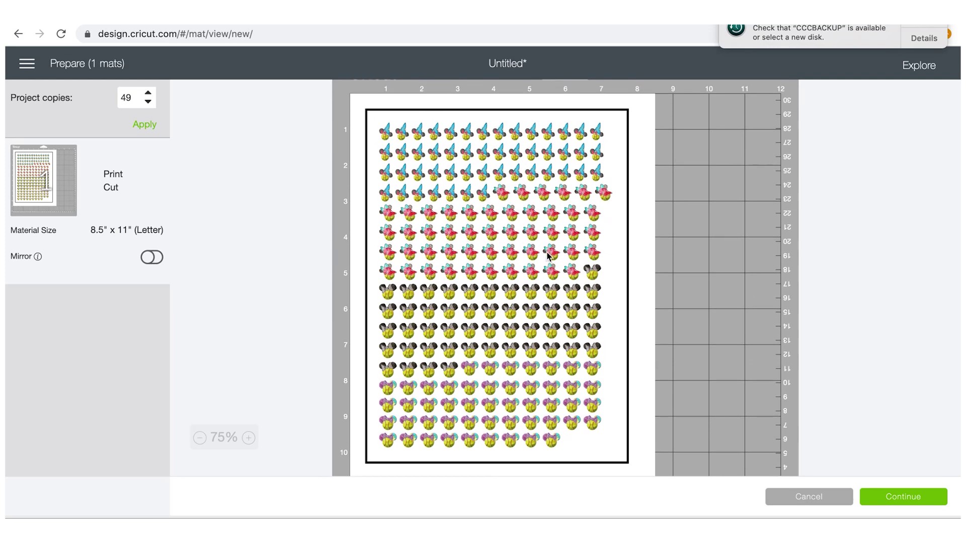
scroll(544, 310, "down", 1)
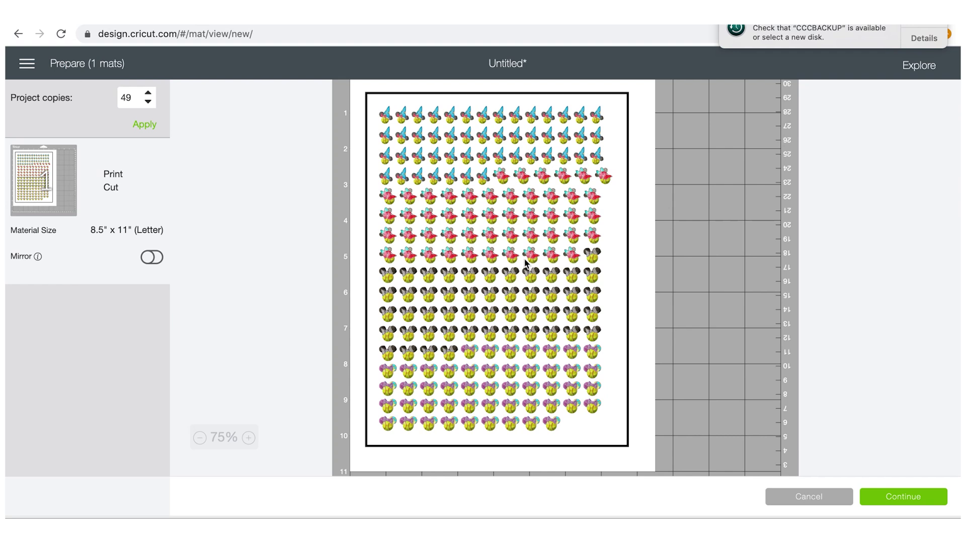
Nudge the last red-cap softball in the fourth row slightly inward and continue to the print stage
mouse_move(607, 177)
left_mouse_down()
mouse_move(608, 208)
mouse_move(620, 214)
mouse_move(606, 177)
left_mouse_up()
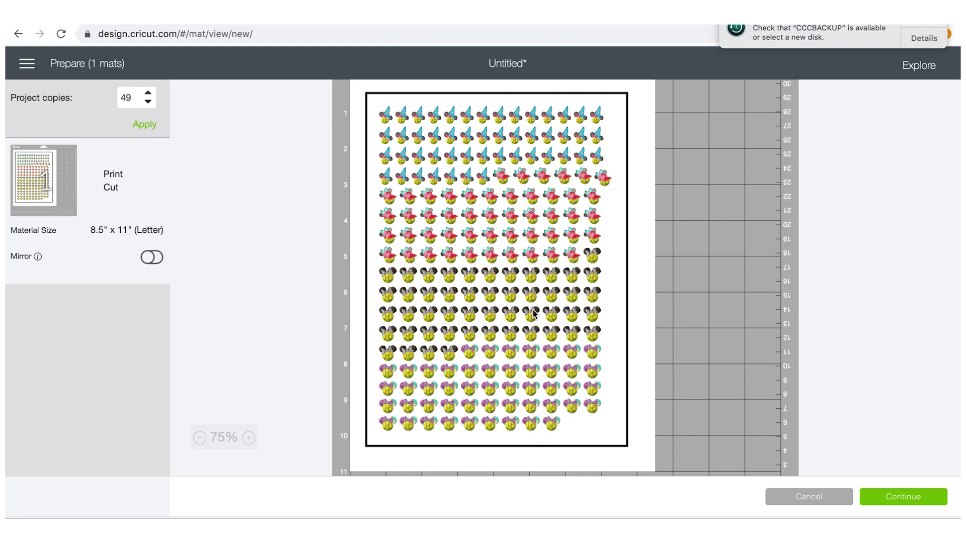
left_click(878, 496)
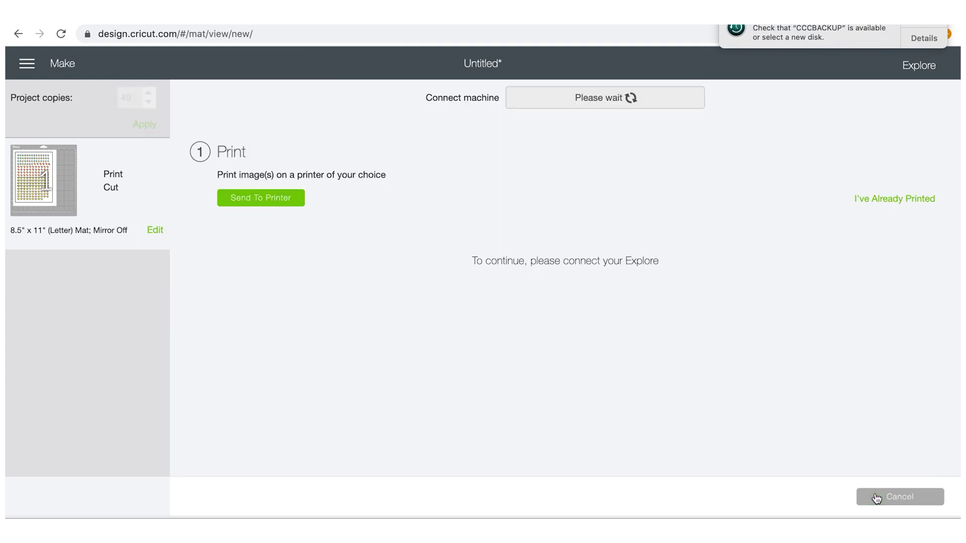